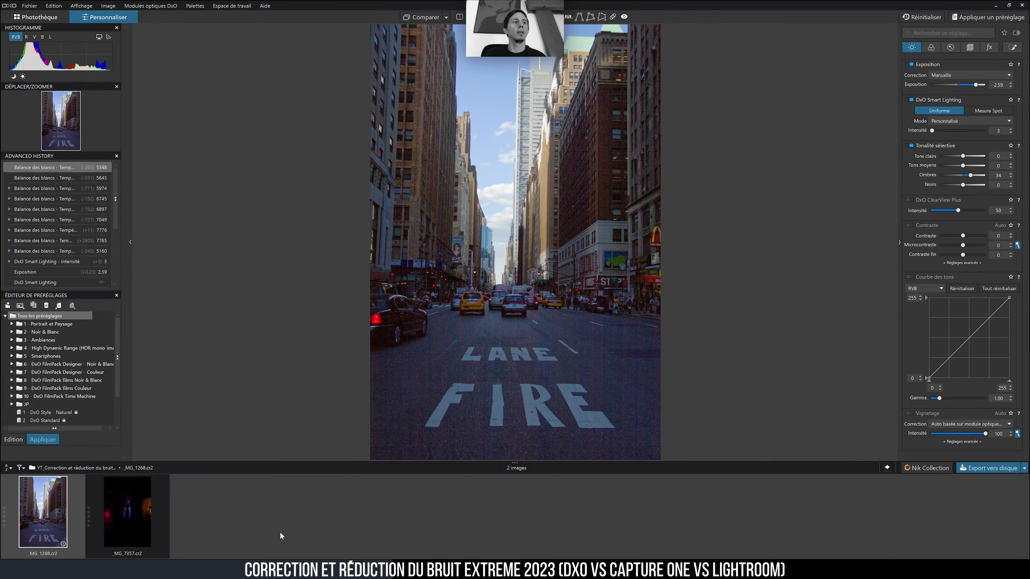
Open the _MG_7357.cr2 photo for editing.
{"action": "left_click", "coordinate": [138, 512]}
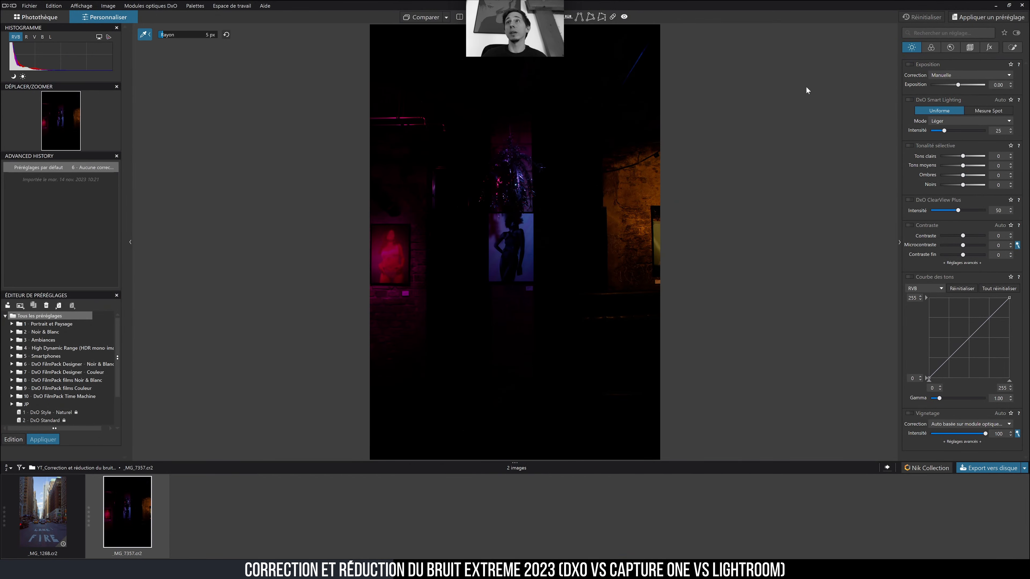
{"action": "left_click_drag", "start_coordinate": [963, 166], "coordinate": [963, 188]}
{"action": "left_click", "coordinate": [963, 185]}
{"action": "mouse_move", "coordinate": [982, 175]}
{"action": "left_mouse_down"}
{"action": "mouse_move", "coordinate": [963, 166]}
{"action": "mouse_move", "coordinate": [974, 175]}
{"action": "mouse_move", "coordinate": [963, 185]}
{"action": "mouse_move", "coordinate": [971, 175]}
{"action": "left_mouse_up"}
{"action": "double_click", "coordinate": [971, 175]}
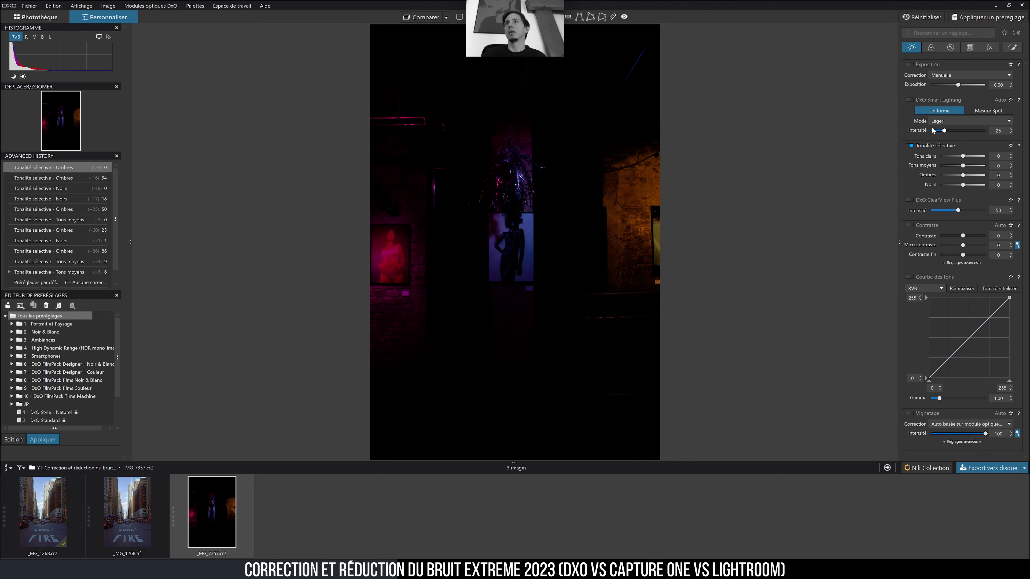
Enable the exposure correction at 4.00 and raise the selective tone Ombres (shadows) to 57.
{"action": "left_click", "coordinate": [910, 65]}
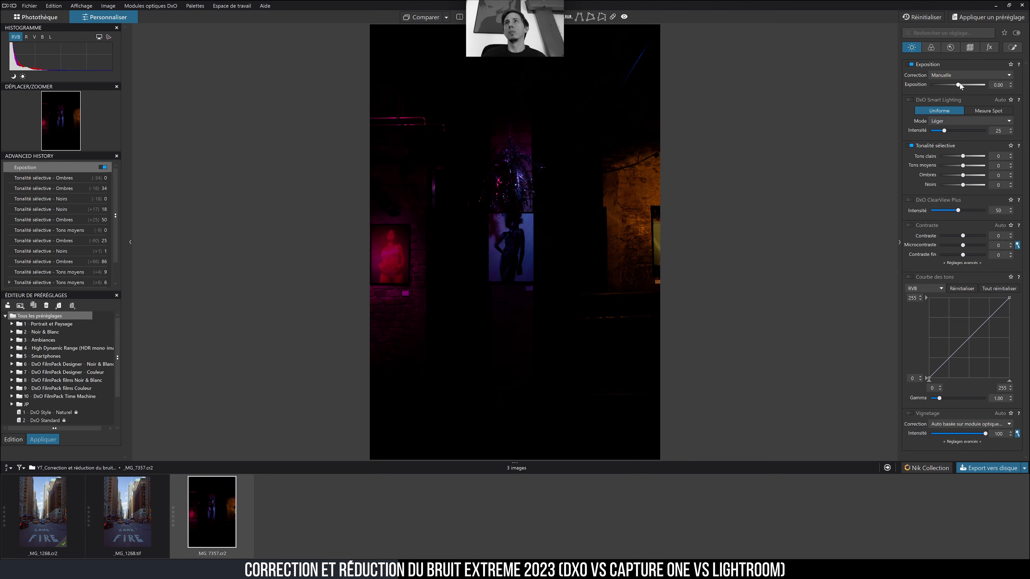
{"action": "left_click_drag", "start_coordinate": [960, 85], "coordinate": [989, 90]}
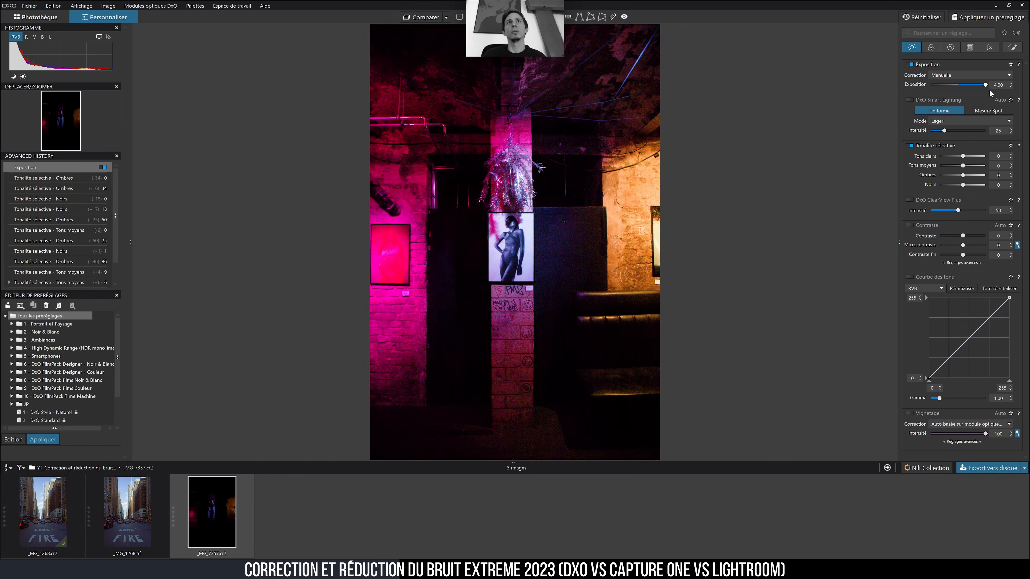
{"action": "left_click_drag", "start_coordinate": [963, 175], "coordinate": [976, 175]}
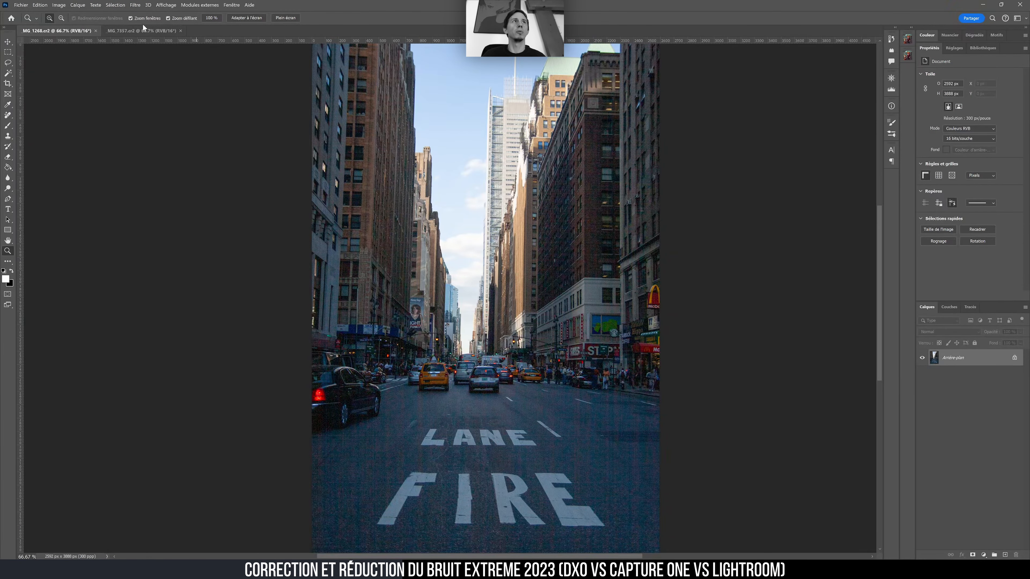
View the _MG_7357.cr2 version in Photoshop for reference, and set the selective tone Tons clairs (highlights) to 71 in DxO PhotoLab.
{"action": "left_click", "coordinate": [142, 31]}
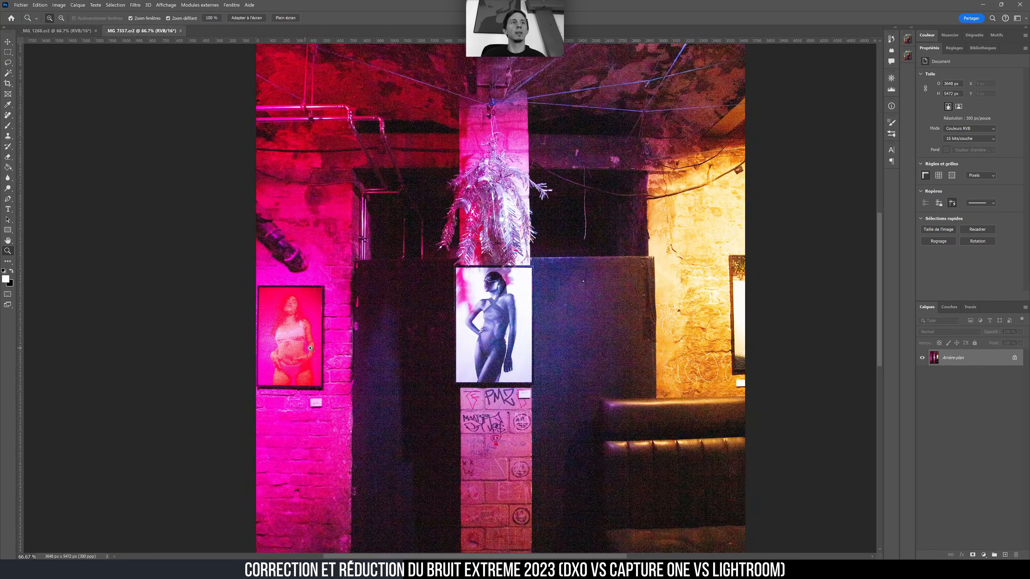
{"action": "left_click", "coordinate": [354, 339], "text": "alt"}
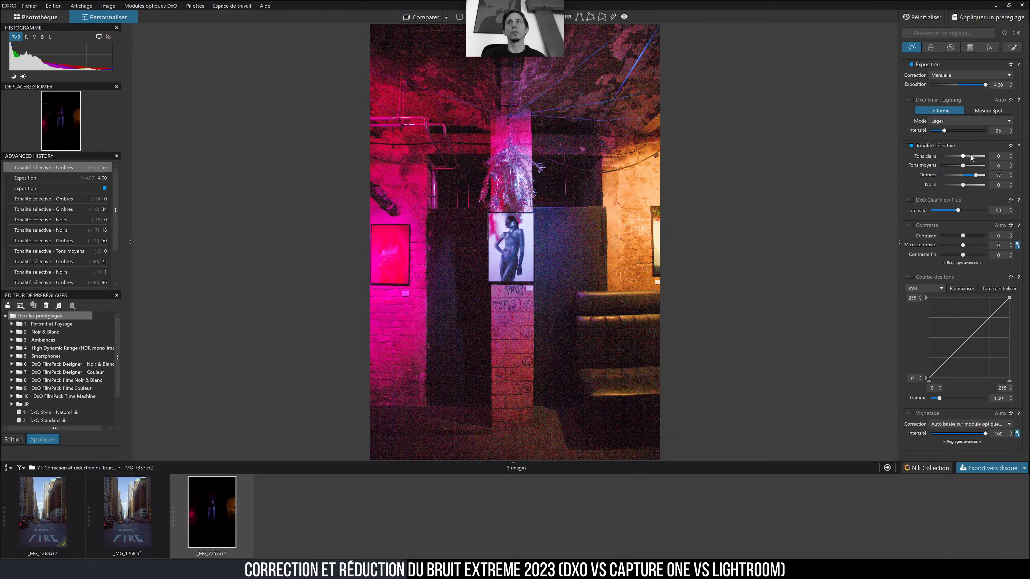
{"action": "left_click_drag", "start_coordinate": [971, 157], "coordinate": [973, 160]}
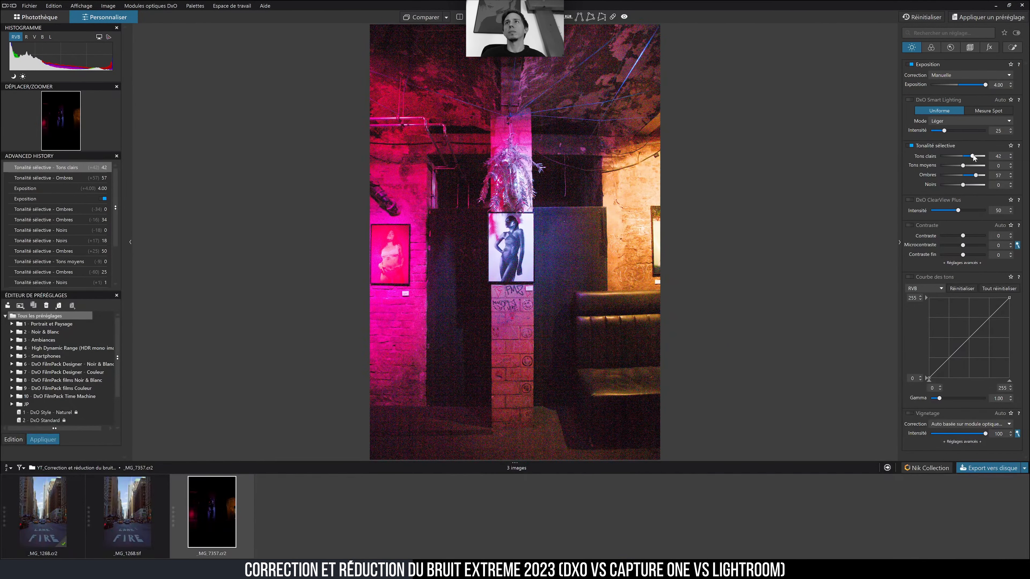
{"action": "left_click_drag", "start_coordinate": [973, 157], "coordinate": [978, 156]}
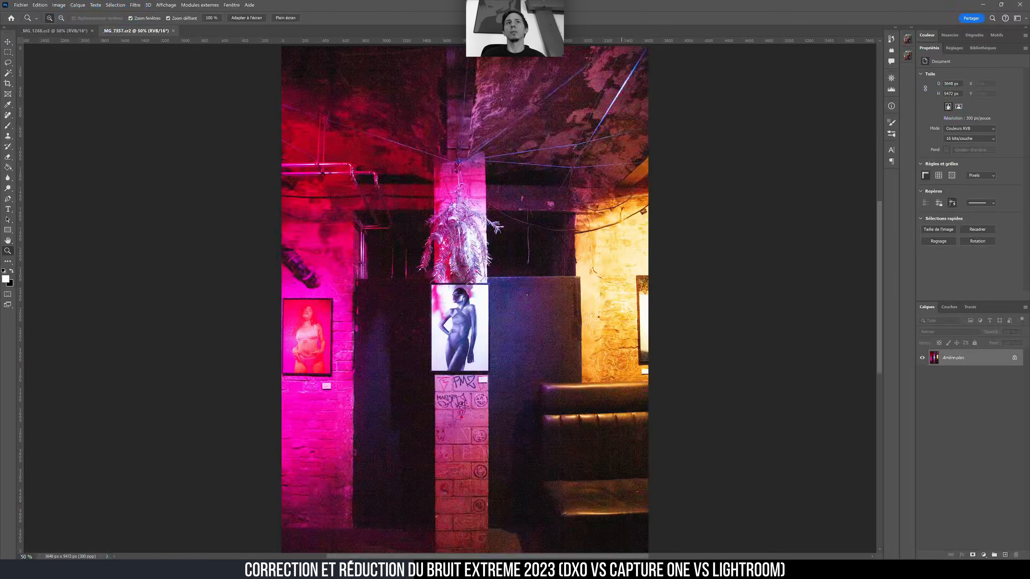
Compare the brightness and tones of _MG_7357.cr2 between Photoshop and DxO PhotoLab, ending in DxO PhotoLab.
{"action": "left_click", "coordinate": [655, 569]}
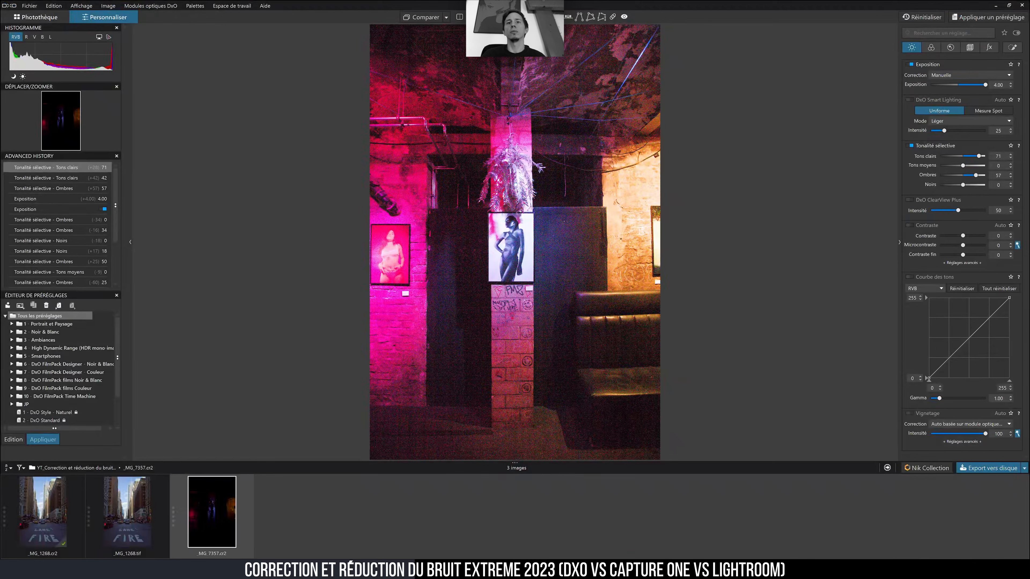
{"action": "left_click", "coordinate": [622, 569]}
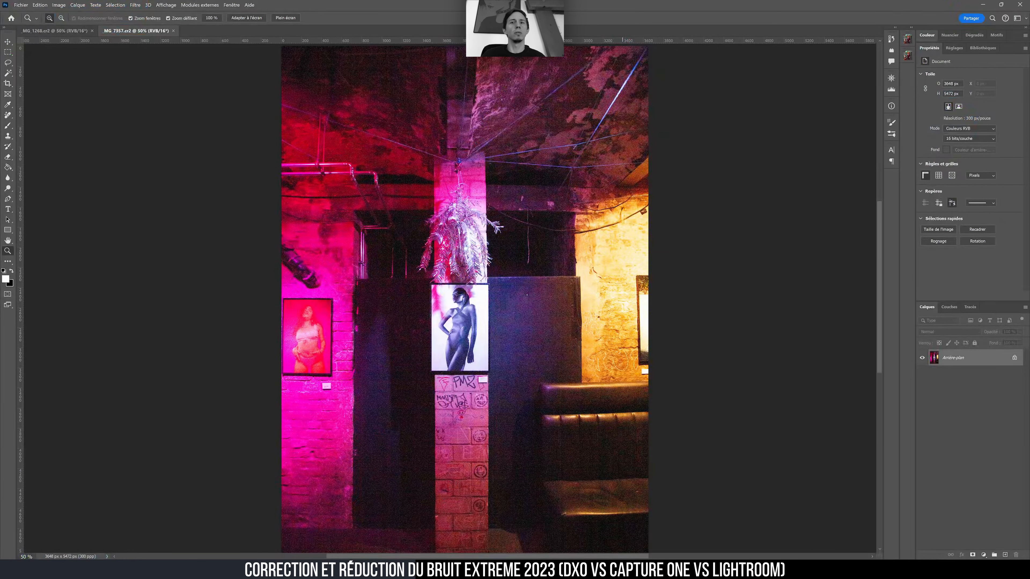
{"action": "left_click", "coordinate": [656, 570]}
{"action": "left_click", "coordinate": [622, 569]}
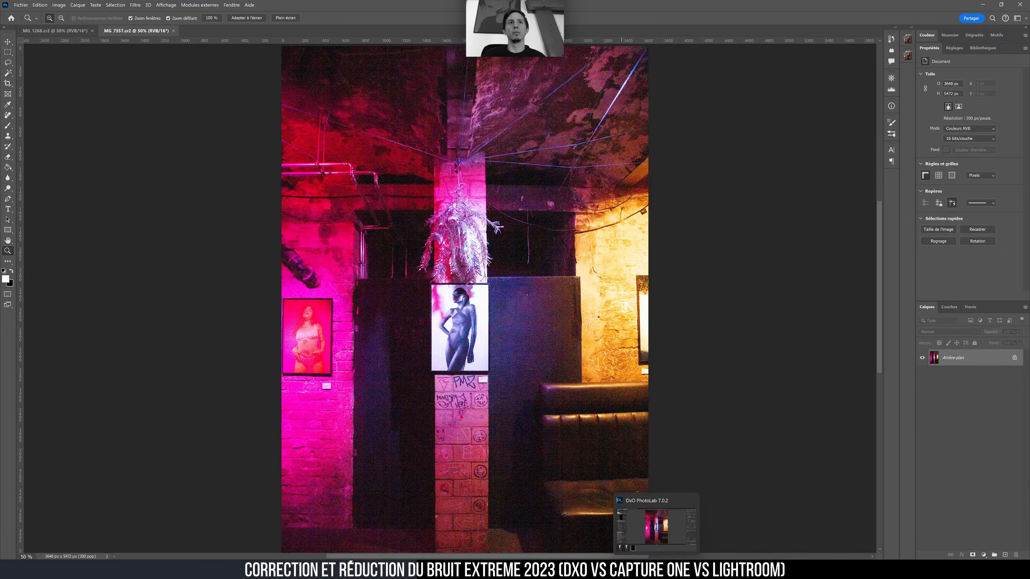
{"action": "left_click", "coordinate": [656, 570]}
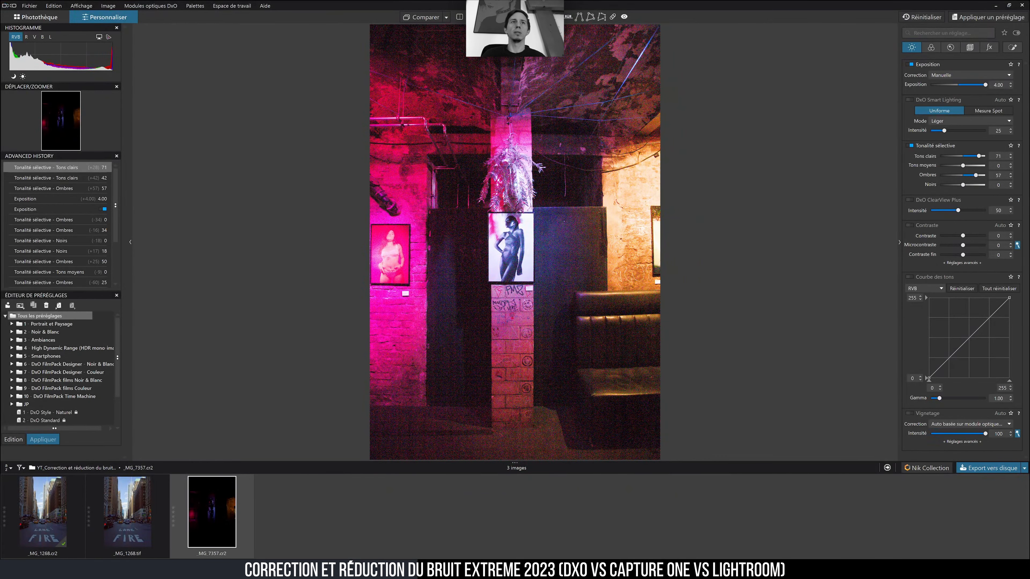
{"action": "left_click", "coordinate": [621, 570]}
{"action": "left_click", "coordinate": [656, 570]}
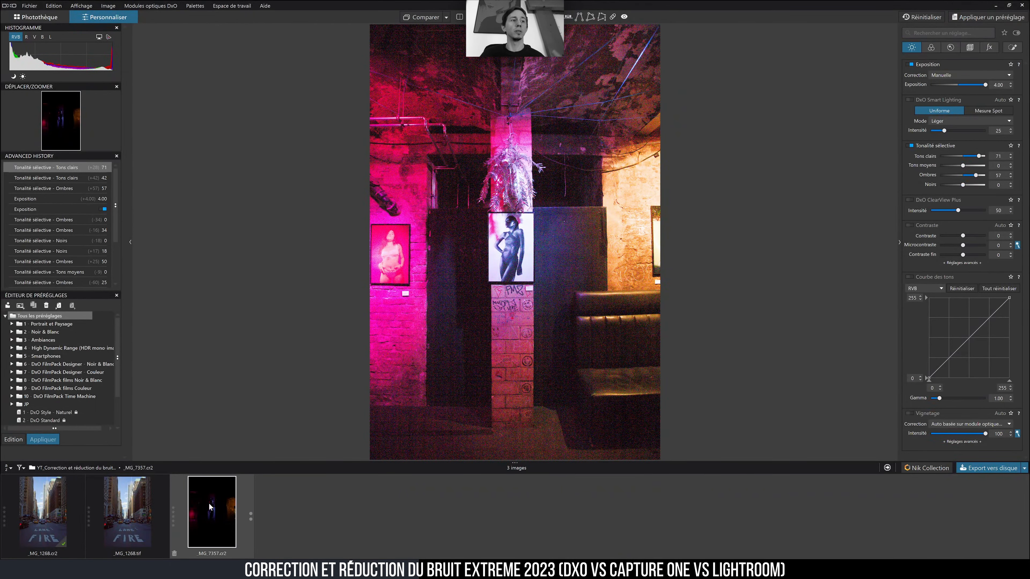
Export _MG_7357.cr2 to disk as a full-size 16-bit TIFF in the original image's folder.
{"action": "left_click", "coordinate": [23, 6]}
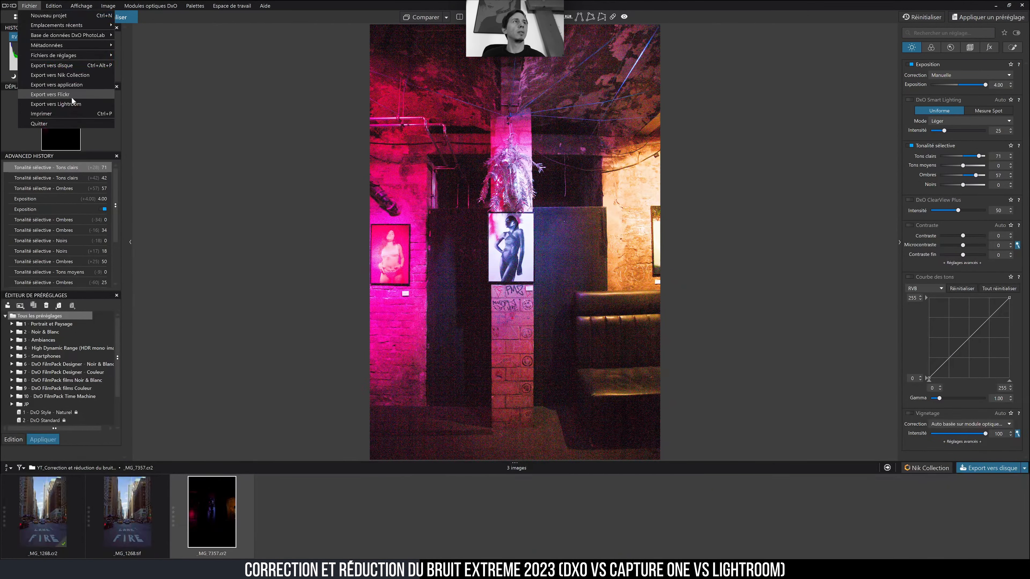
{"action": "left_click", "coordinate": [76, 67]}
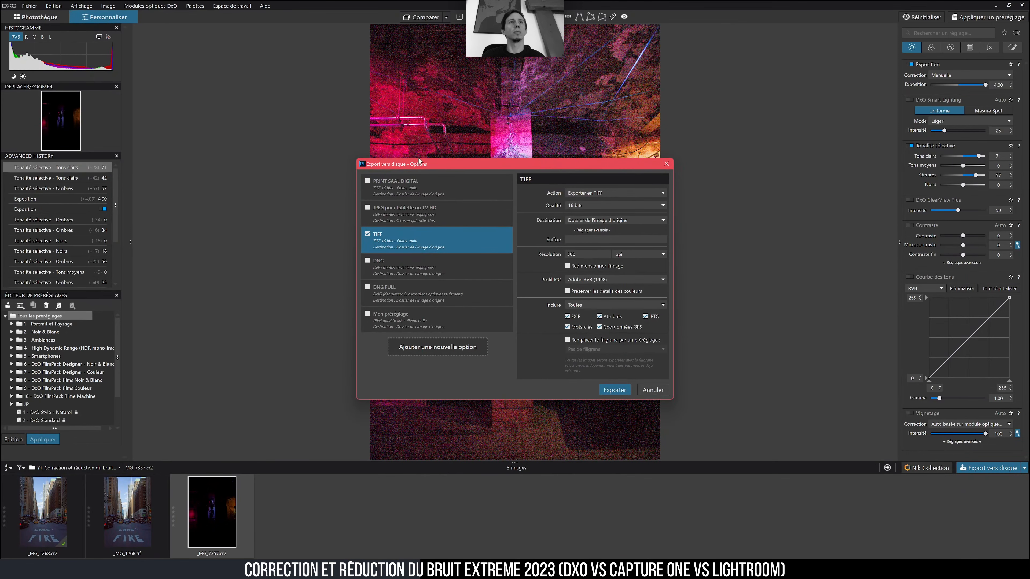
{"action": "left_click", "coordinate": [615, 390]}
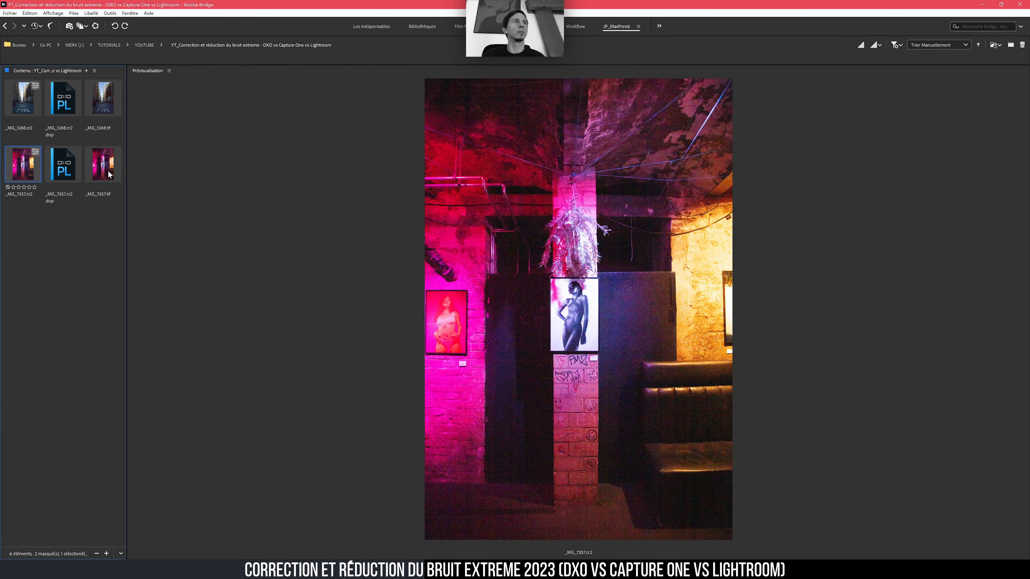
From Adobe Bridge, open _MG_7357.tif and _MG_1268.tif in Photoshop, keeping their embedded Adobe RGB (1998) profiles.
{"action": "left_click", "coordinate": [108, 180]}
{"action": "left_click", "coordinate": [110, 105], "text": "ctrl"}
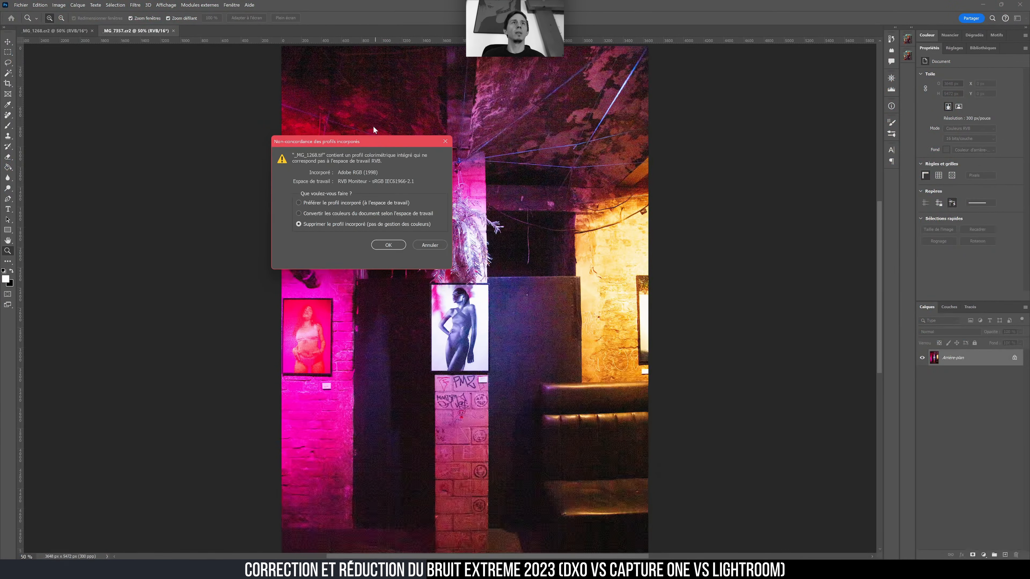
{"action": "left_click", "coordinate": [390, 245]}
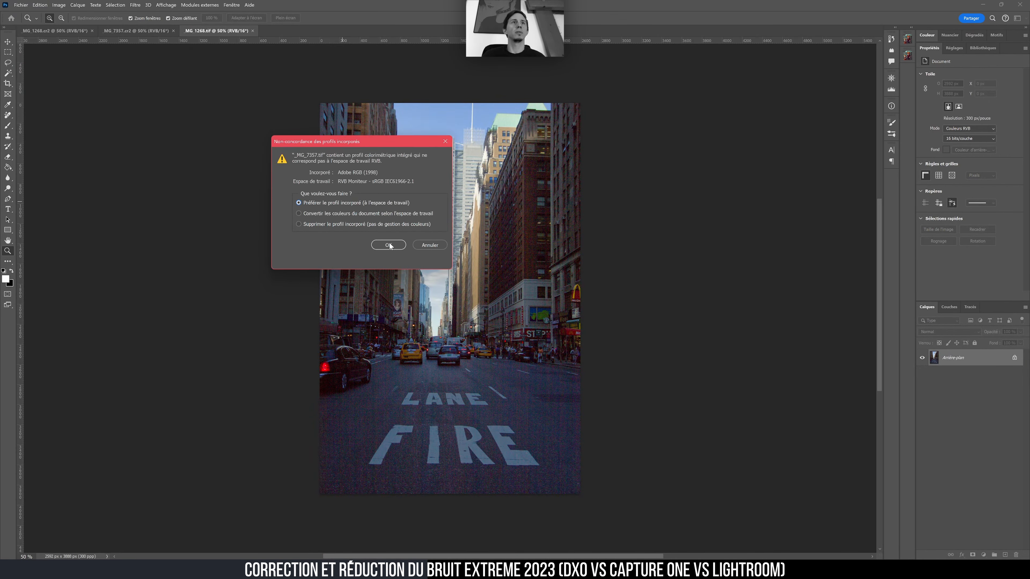
{"action": "left_click", "coordinate": [388, 245]}
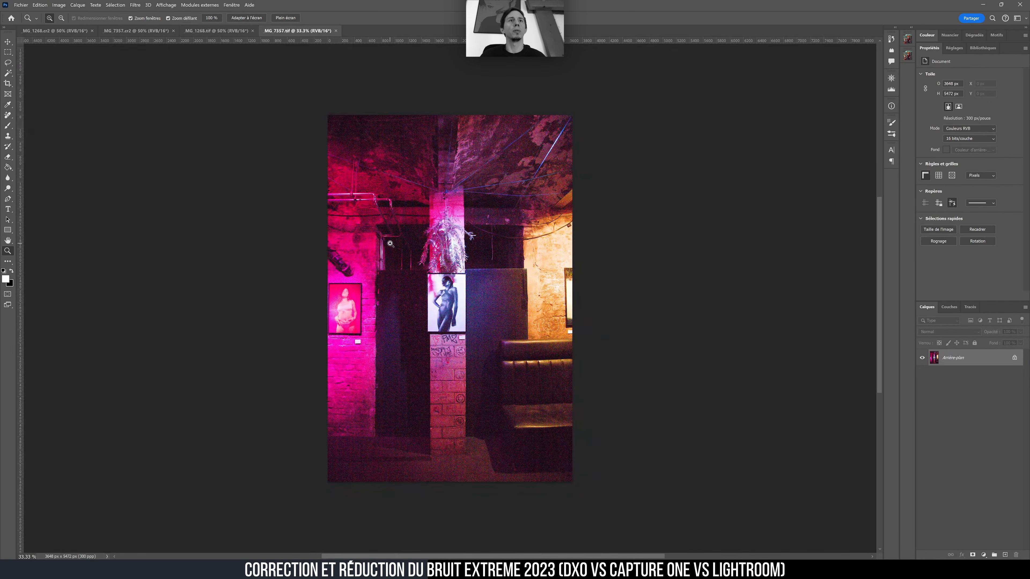
Look through the CR2 and TIFF versions of both photos in Photoshop, ending on _MG_7357.tif.
{"action": "left_click", "coordinate": [66, 32]}
{"action": "left_click", "coordinate": [133, 31]}
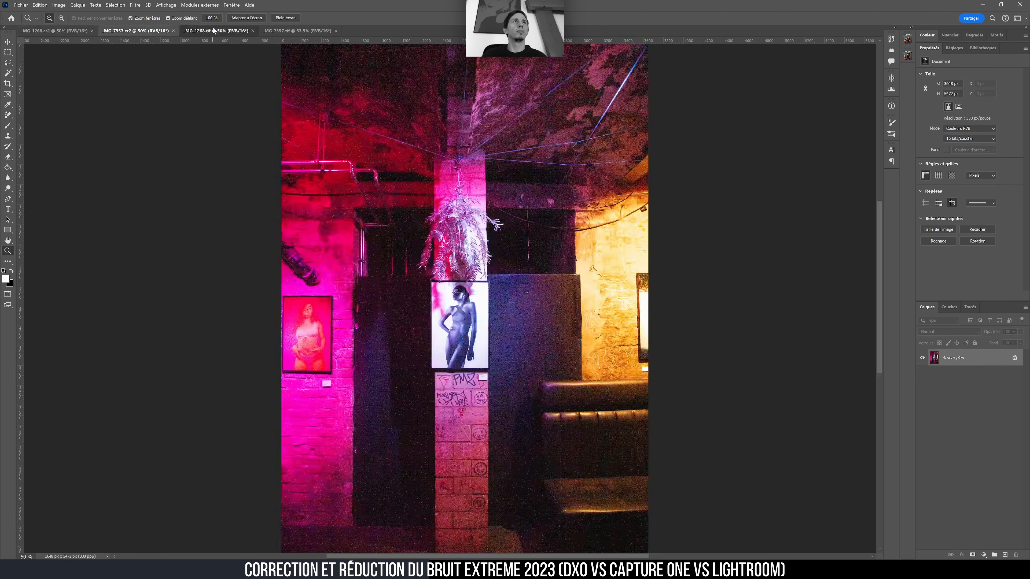
{"action": "left_click", "coordinate": [216, 31]}
{"action": "left_click", "coordinate": [298, 30]}
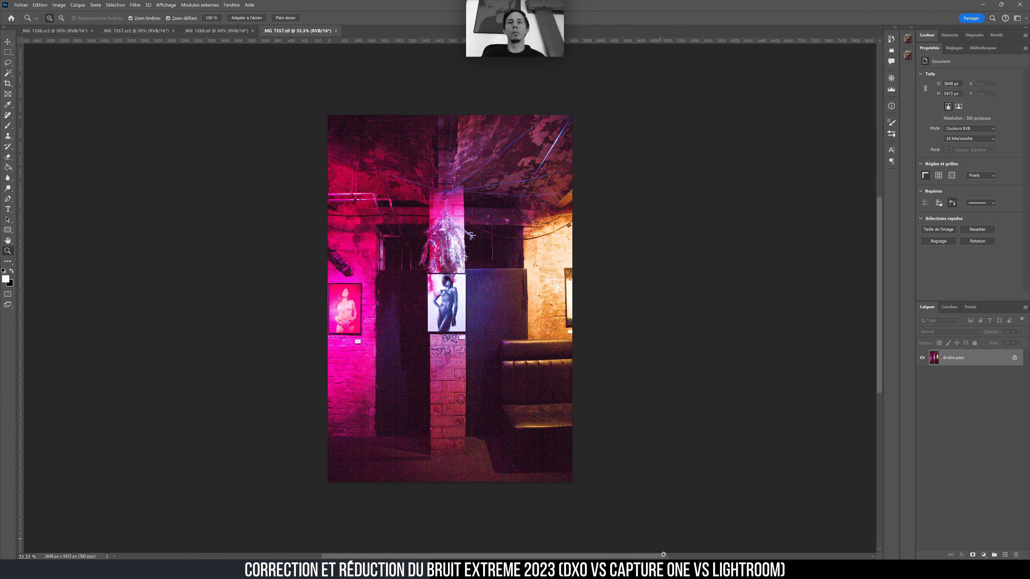
Switch to Capture One, show the 14 November 2023 import in the image browser, and select _MG_1268.cr2.
{"action": "left_click", "coordinate": [645, 531]}
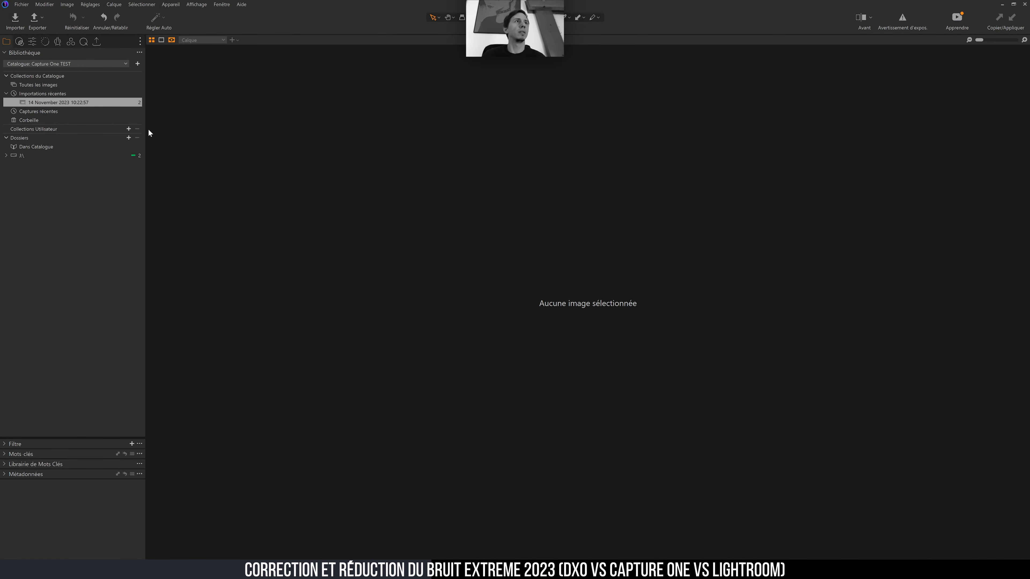
{"action": "left_click", "coordinate": [51, 157]}
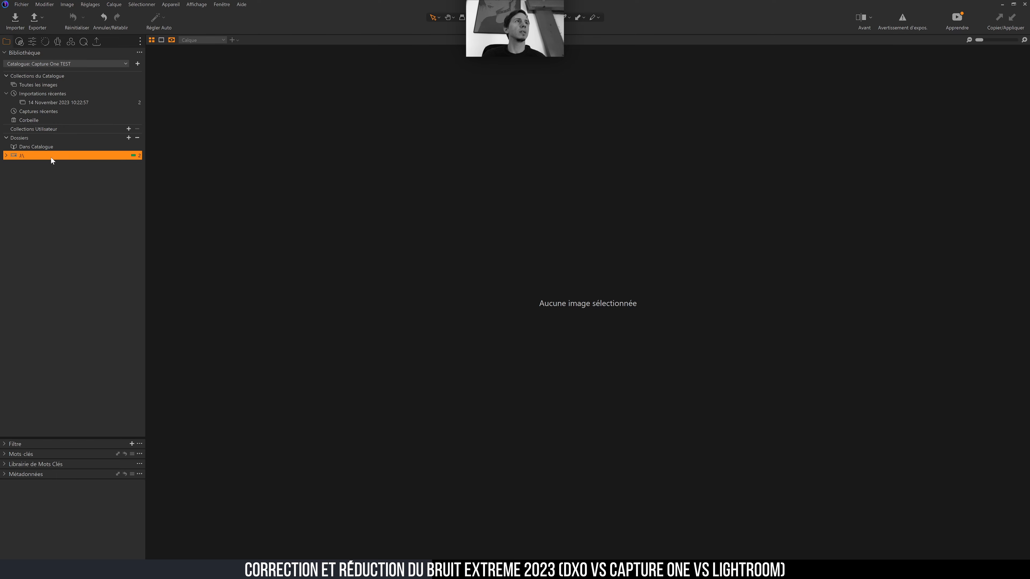
{"action": "left_click", "coordinate": [64, 101]}
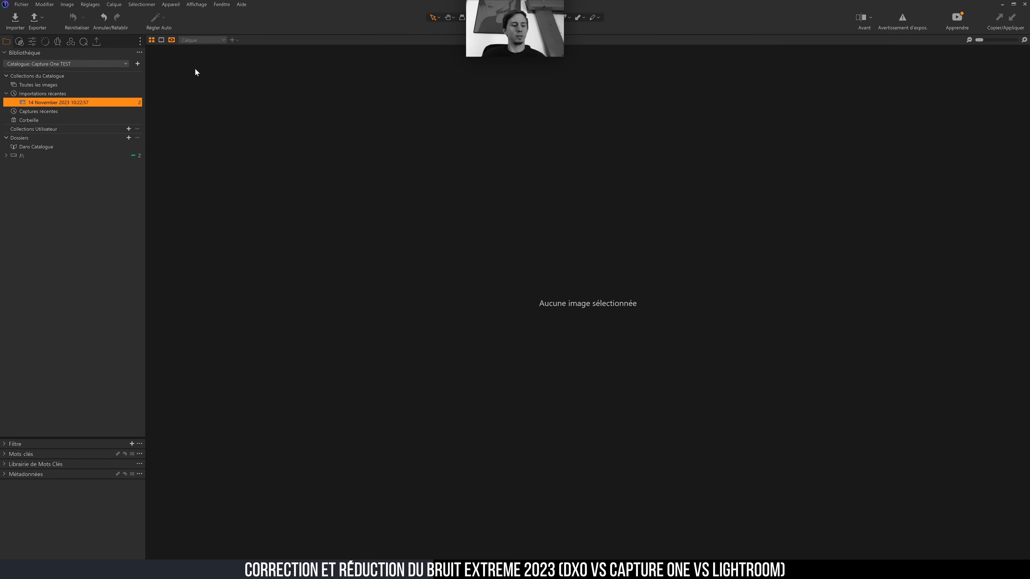
{"action": "left_click", "coordinate": [192, 5]}
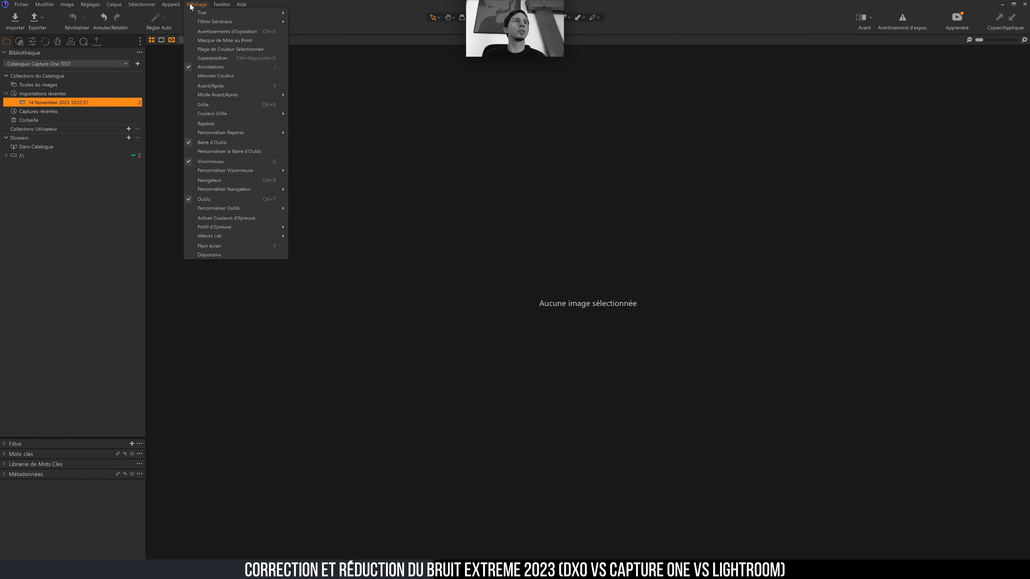
{"action": "left_click", "coordinate": [255, 181]}
{"action": "left_click", "coordinate": [990, 78]}
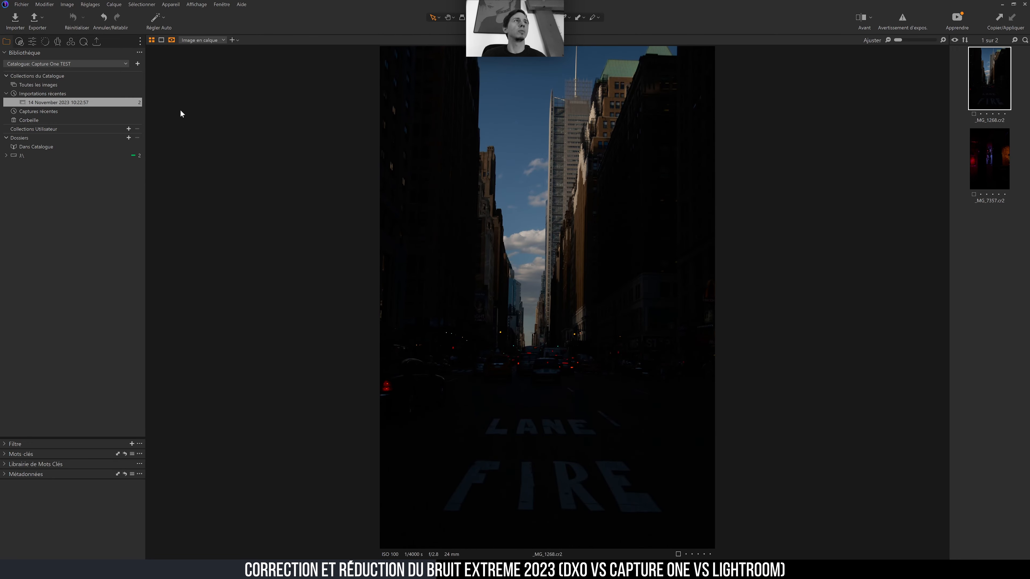
Raise the high dynamic range Ombres (shadows) to 74 and the exposure to 3.02 on _MG_1268.cr2.
{"action": "left_click", "coordinate": [70, 40]}
{"action": "left_click", "coordinate": [59, 42]}
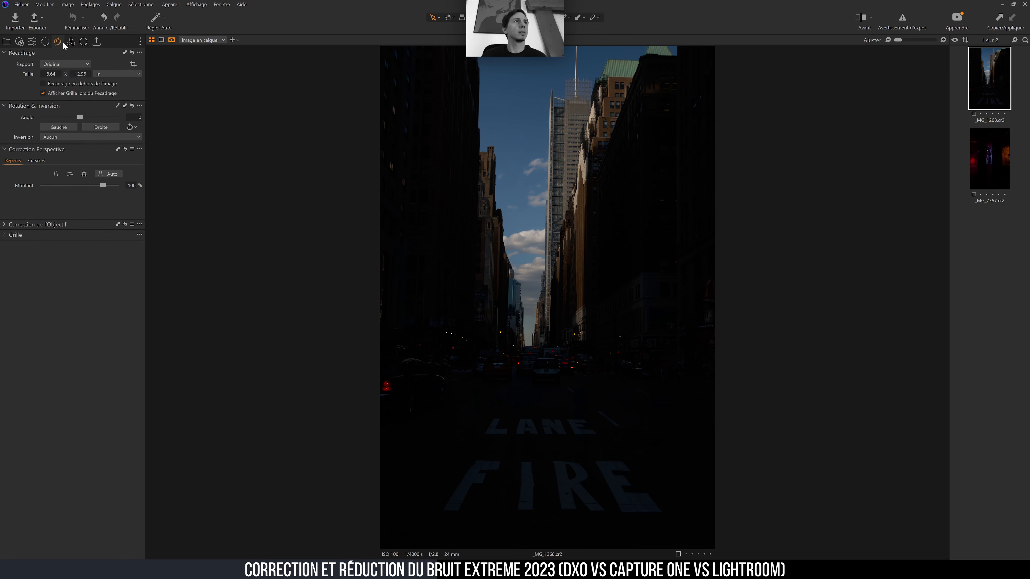
{"action": "left_click", "coordinate": [32, 42]}
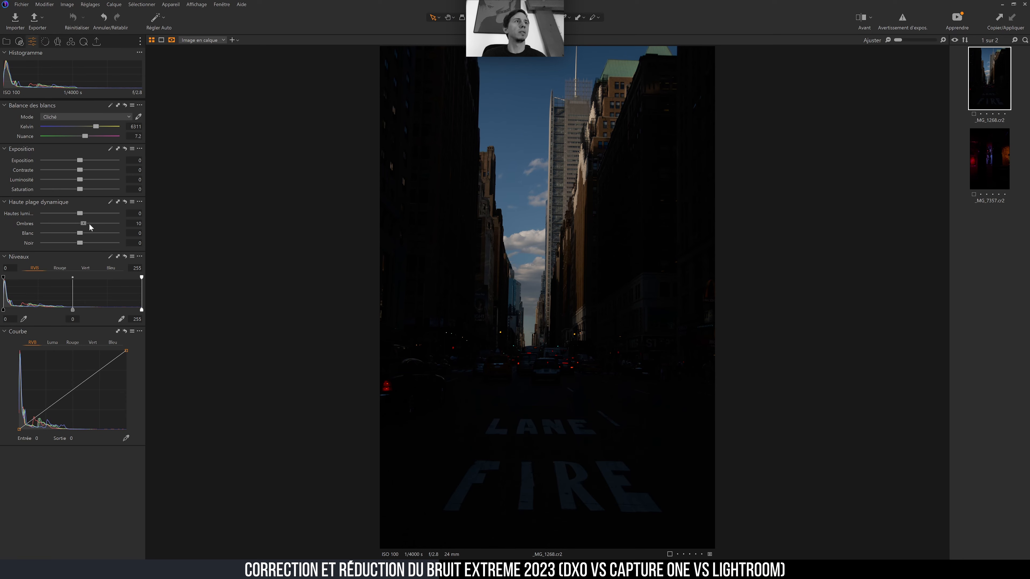
{"action": "left_click_drag", "start_coordinate": [88, 223], "coordinate": [108, 224]}
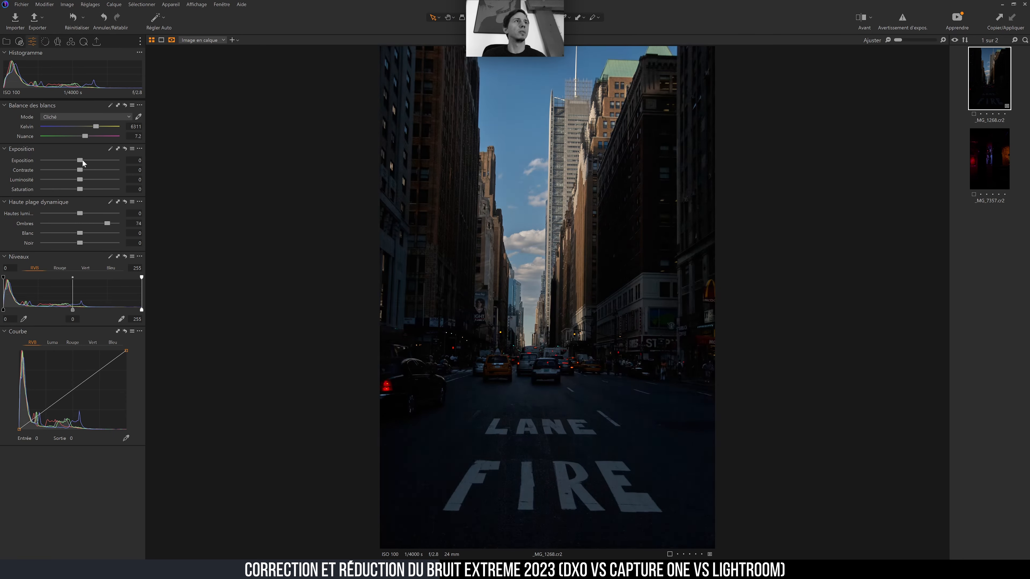
{"action": "left_click_drag", "start_coordinate": [82, 159], "coordinate": [108, 163]}
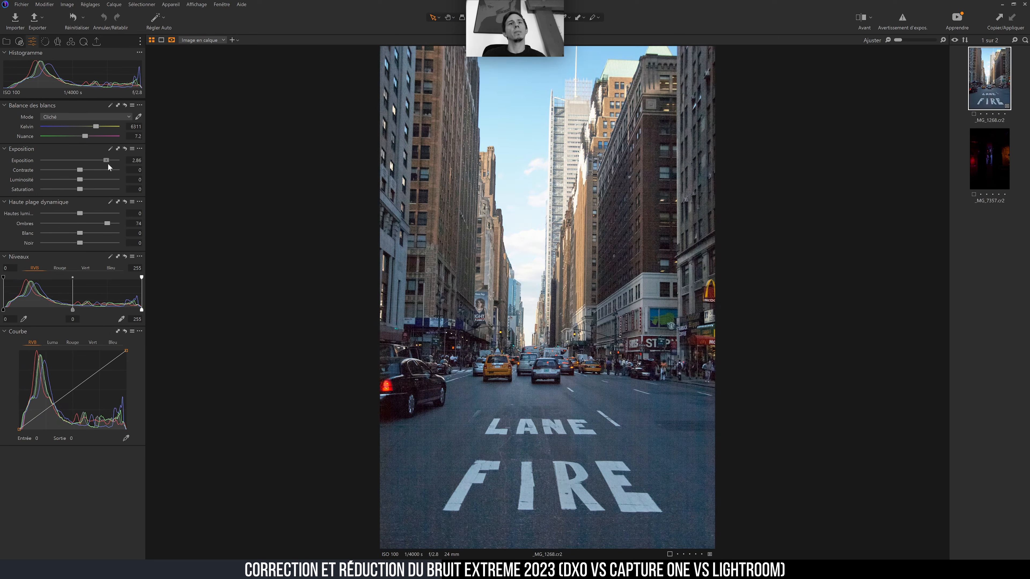
{"action": "left_click_drag", "start_coordinate": [108, 163], "coordinate": [108, 164]}
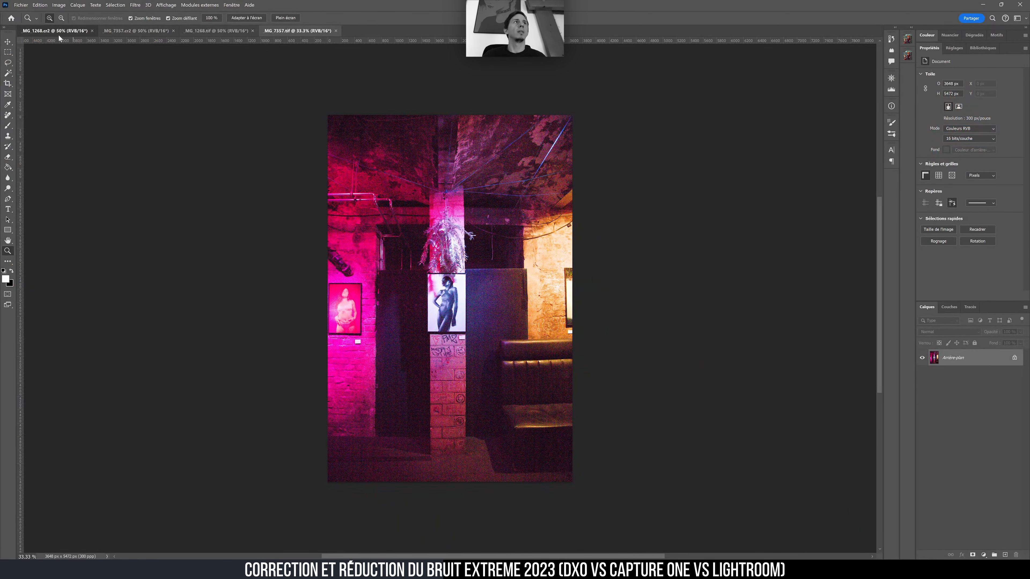
Check the CR2 and TIFF versions of _MG_1268 in Photoshop, and lower the photo's exposure slightly in Capture One.
{"action": "left_click", "coordinate": [58, 33]}
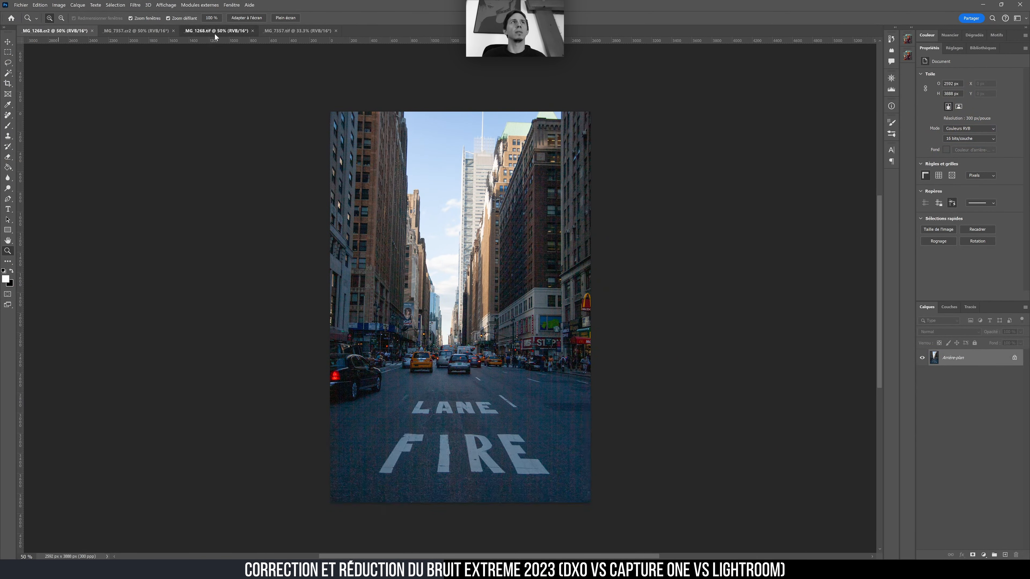
{"action": "left_click", "coordinate": [215, 32]}
{"action": "left_click", "coordinate": [63, 31]}
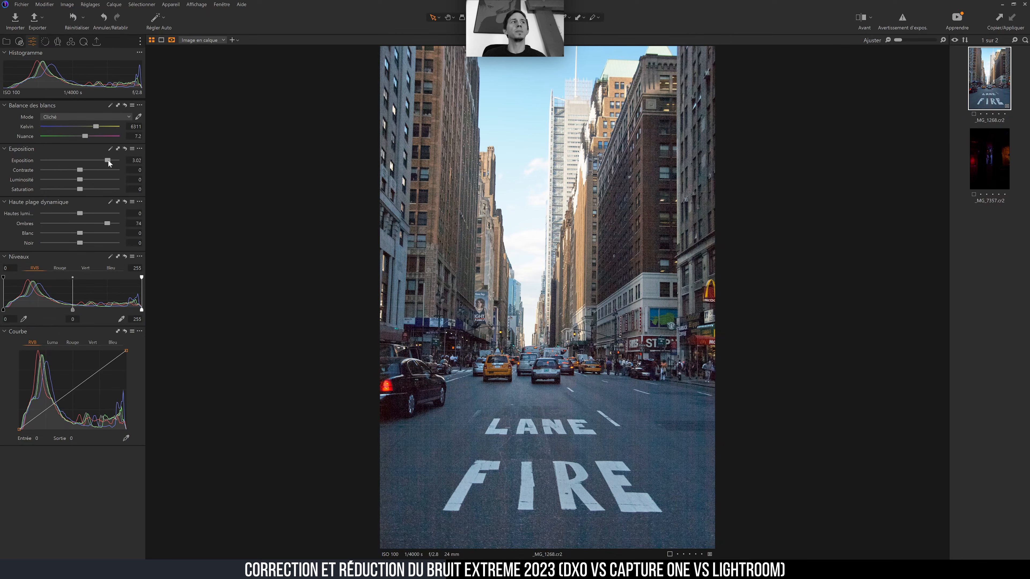
{"action": "left_click_drag", "start_coordinate": [109, 158], "coordinate": [106, 158]}
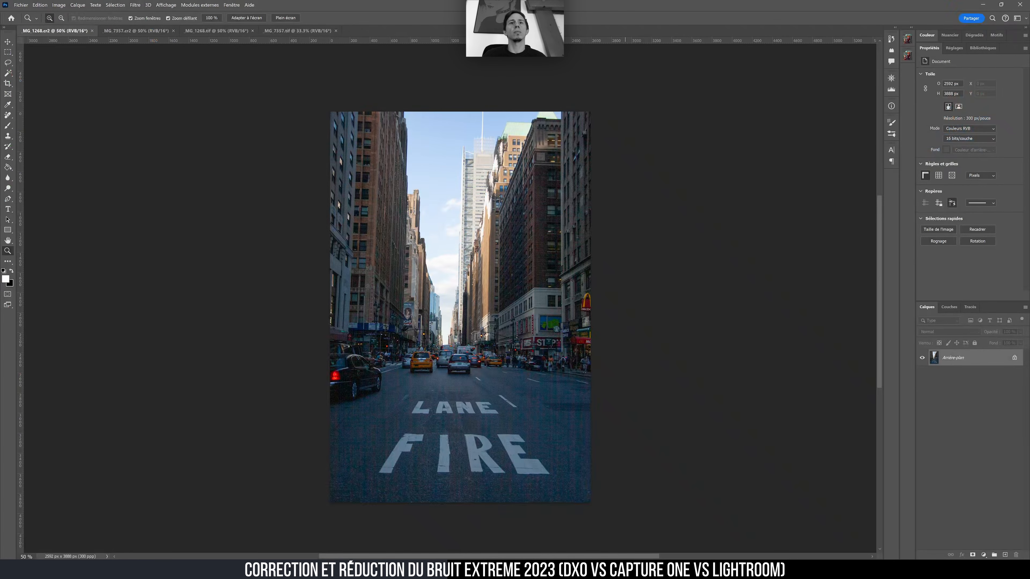
Lower the exposure of _MG_1268.cr2 to 2.49 in Capture One and compare it with the version open in Photoshop.
{"action": "left_click", "coordinate": [675, 569]}
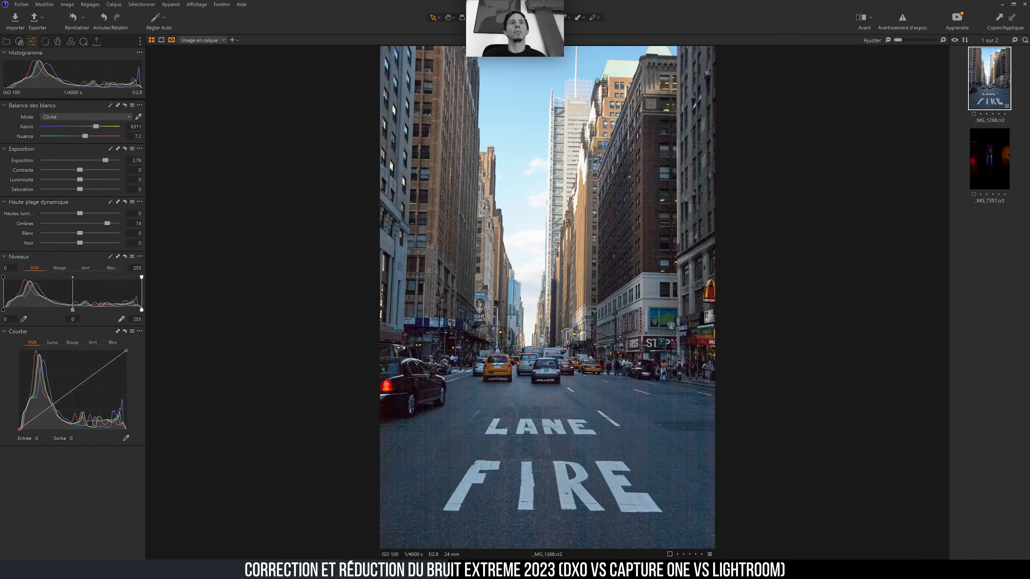
{"action": "left_click_drag", "start_coordinate": [106, 159], "coordinate": [104, 159]}
{"action": "left_click", "coordinate": [622, 570]}
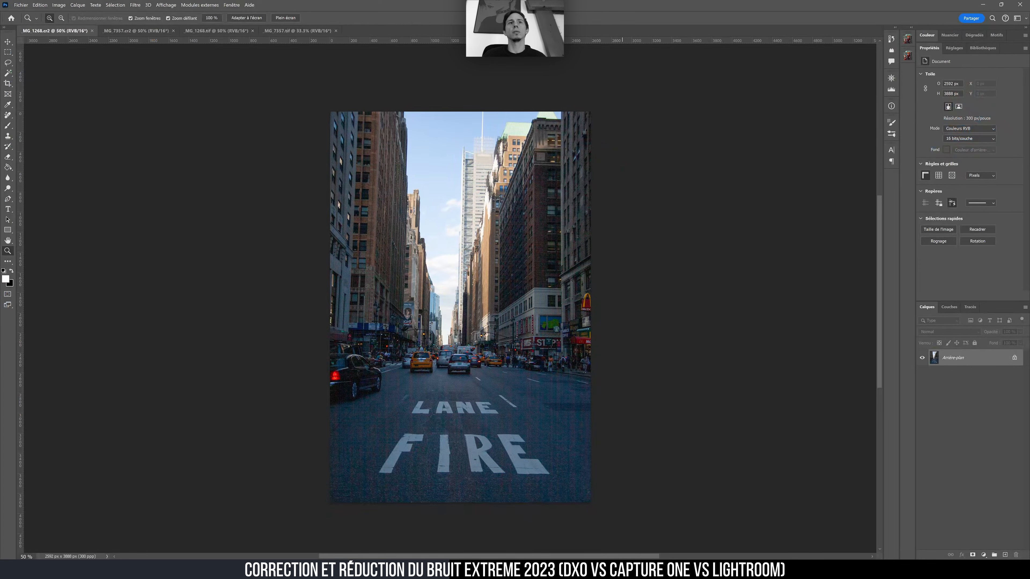
{"action": "left_click", "coordinate": [622, 570]}
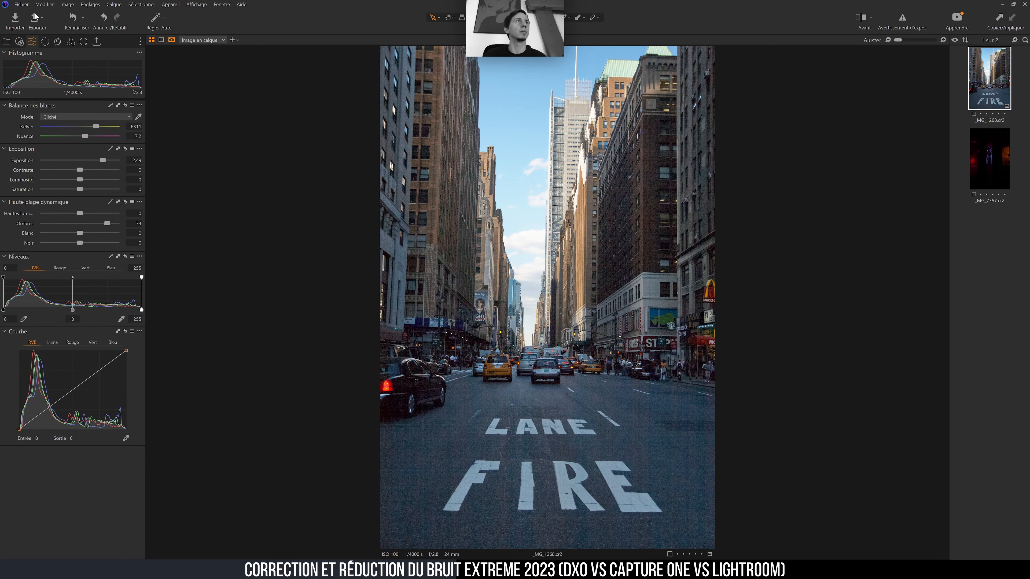
Prepare the export of _MG_1268.cr2 as a TIFF, set it to 16 bit, and open the destination folder choice.
{"action": "left_click", "coordinate": [22, 5]}
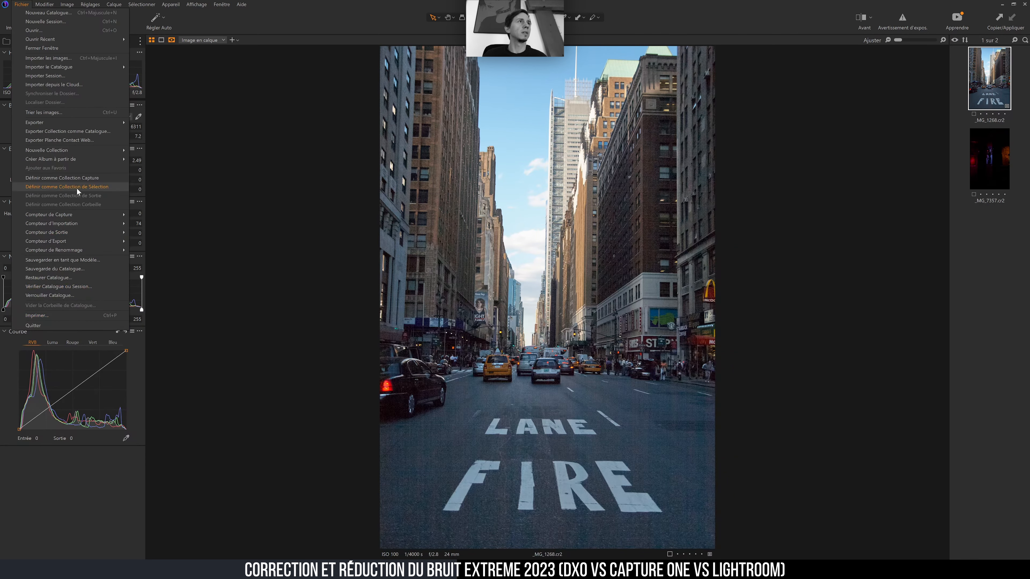
{"action": "mouse_move", "coordinate": [77, 121]}
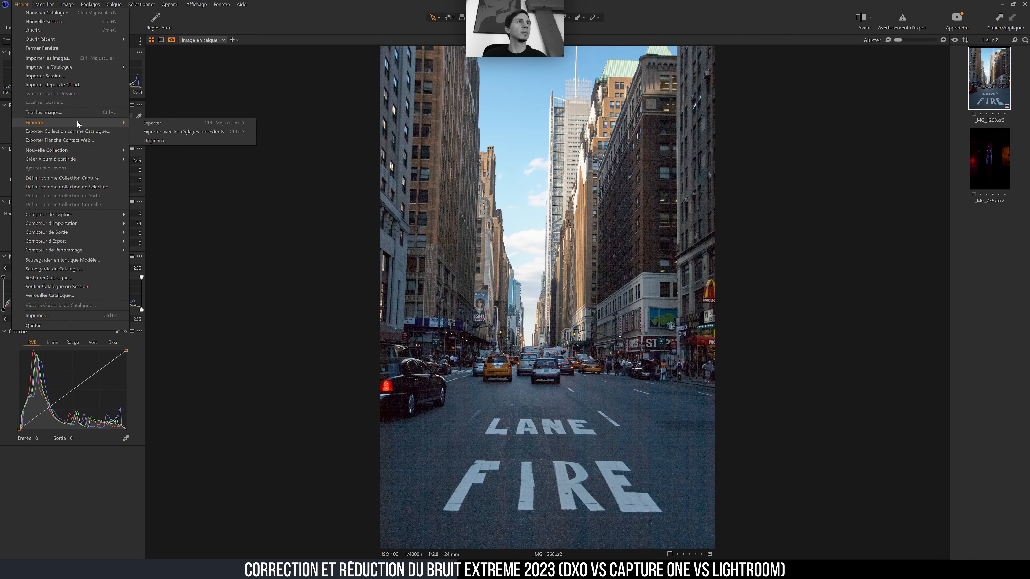
{"action": "left_click", "coordinate": [163, 124]}
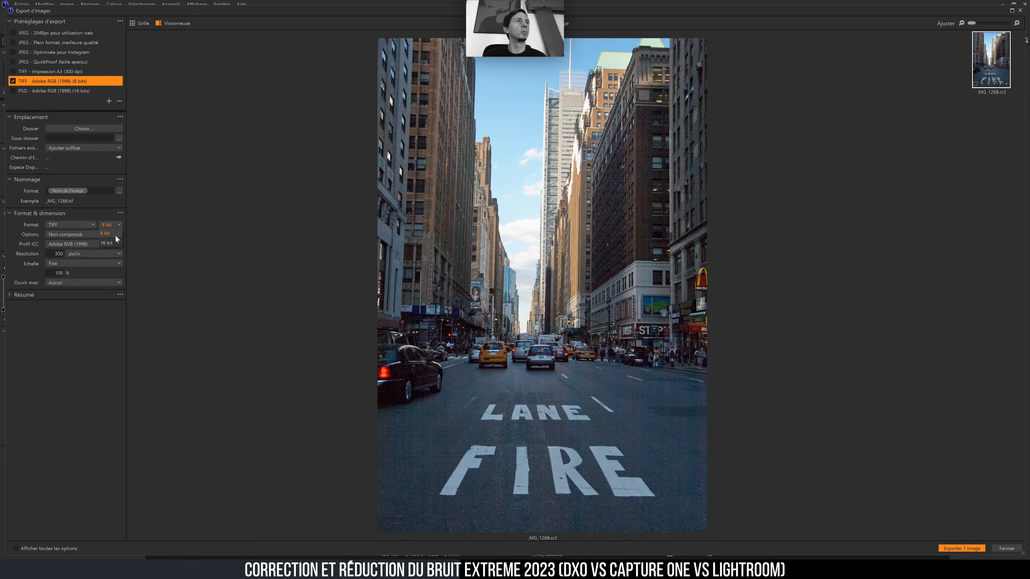
{"action": "left_click", "coordinate": [113, 240]}
{"action": "left_click", "coordinate": [53, 127]}
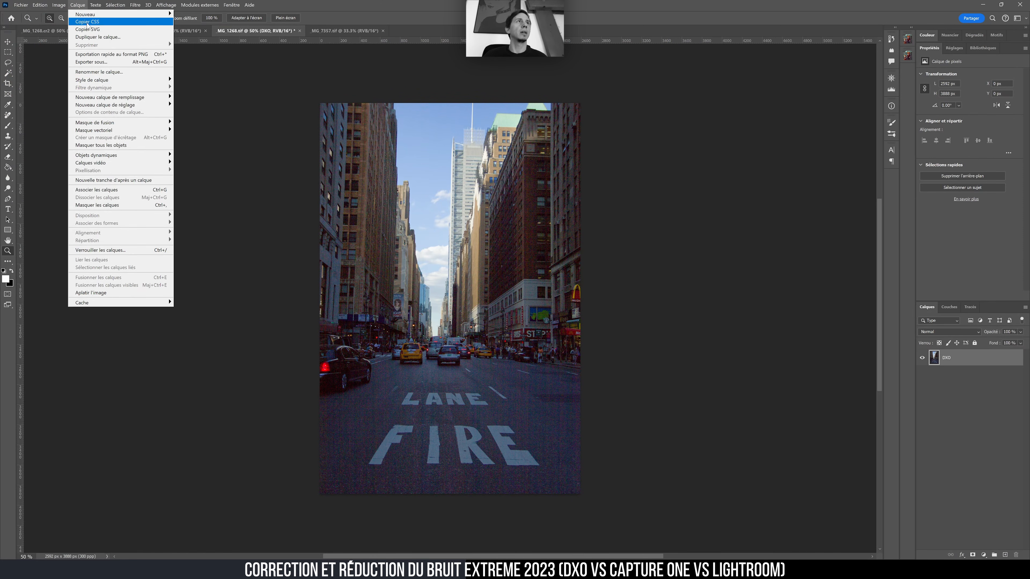
Duplicate the DXO layer of _MG_1268.tif into the _MG_1268.cr2 document in Photoshop and show that document.
{"action": "left_click", "coordinate": [93, 39]}
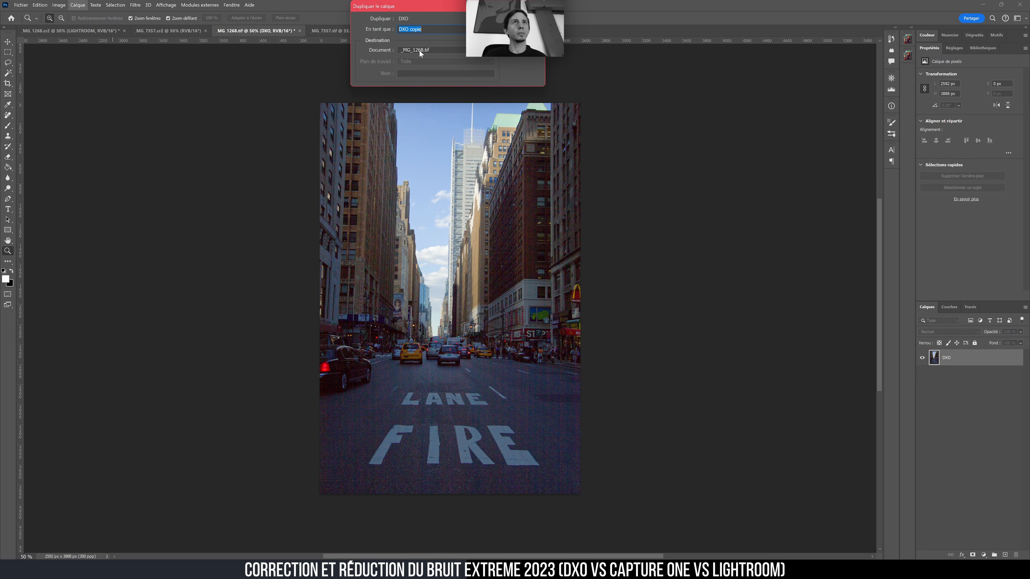
{"action": "left_click", "coordinate": [420, 50]}
{"action": "left_click", "coordinate": [419, 57]}
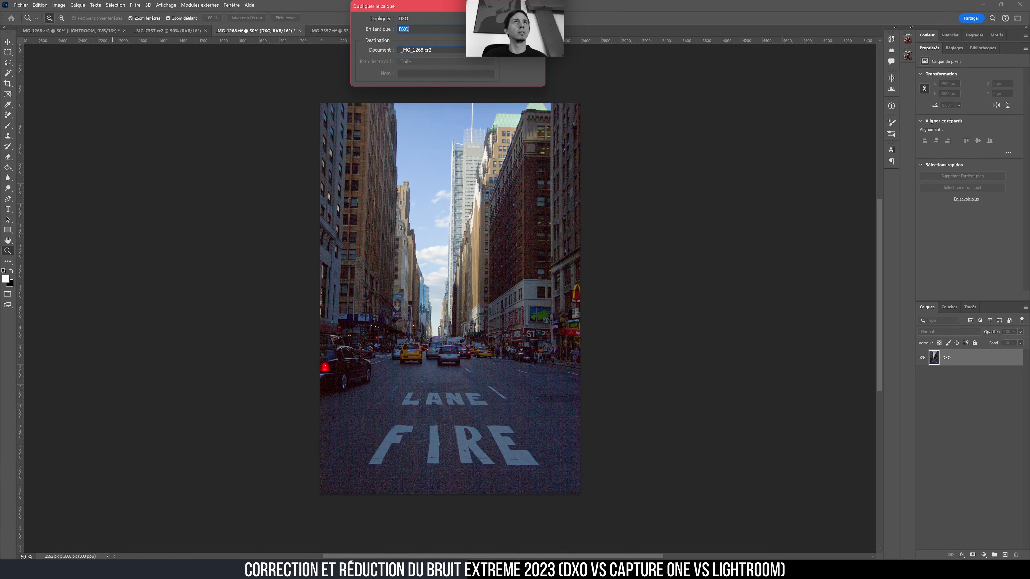
{"action": "key", "text": "Return"}
{"action": "left_click", "coordinate": [66, 34]}
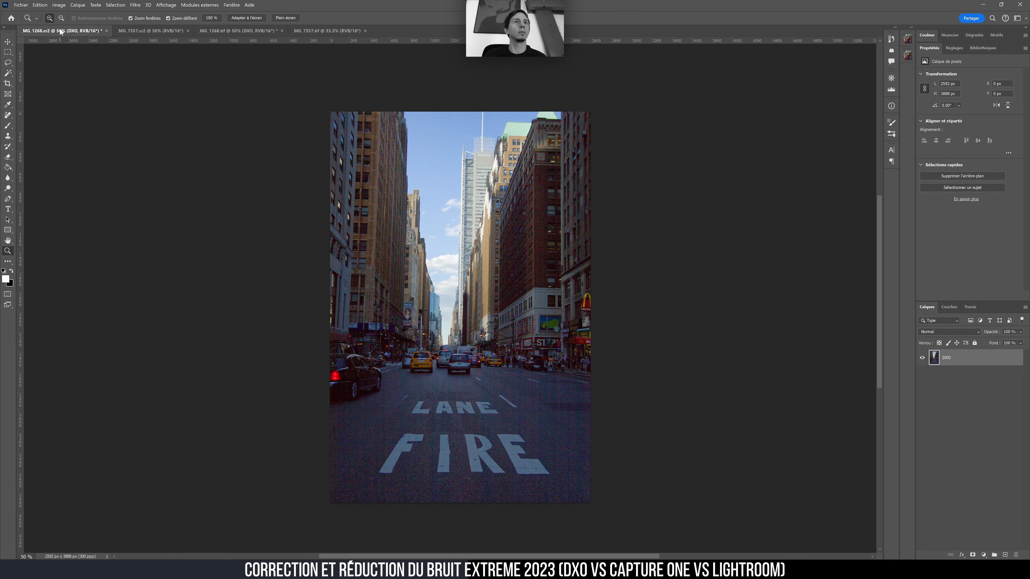
Close the _MG_1268.tif document without saving it.
{"action": "left_click", "coordinate": [247, 33]}
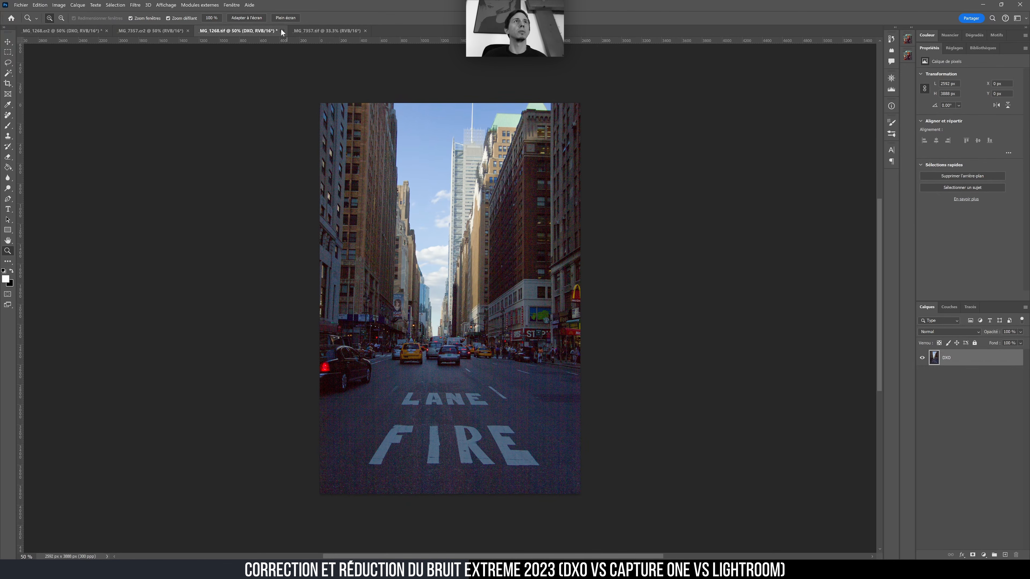
{"action": "left_click", "coordinate": [282, 31]}
{"action": "left_click", "coordinate": [574, 217]}
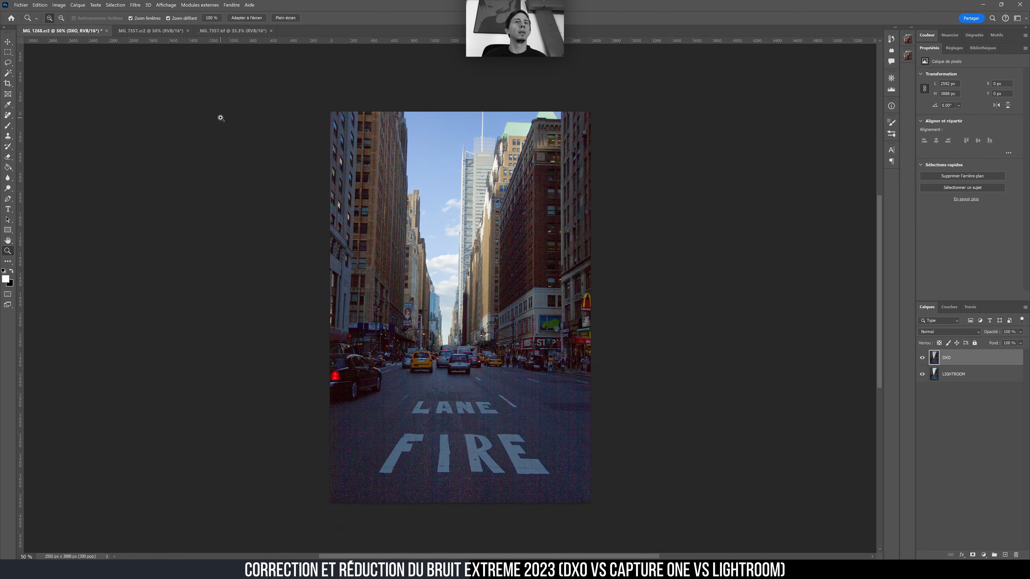
Unlock the background layer of _MG_7357.cr2 and rename it LIGHTROOM.
{"action": "left_click", "coordinate": [162, 30]}
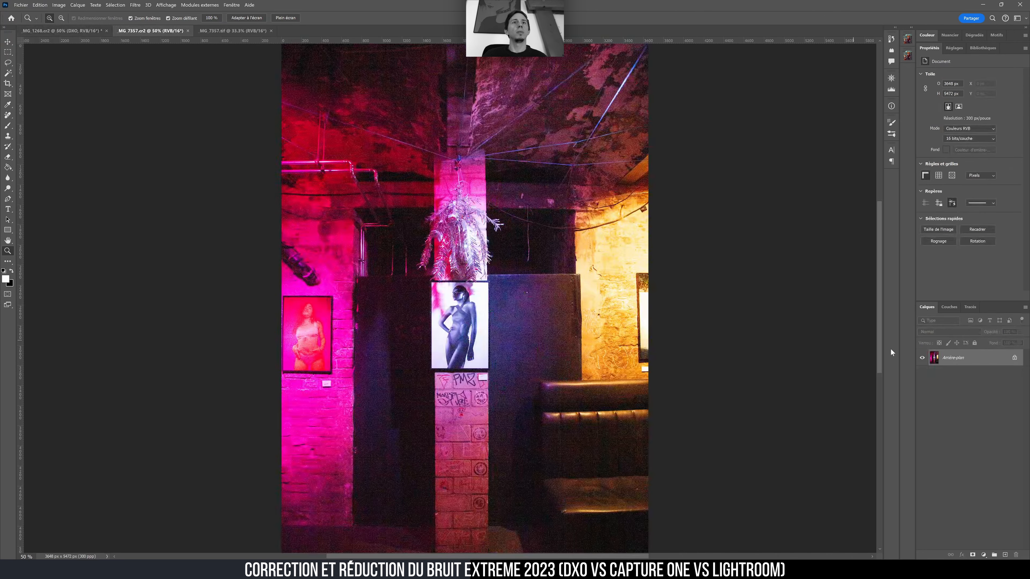
{"action": "left_click", "coordinate": [1015, 359]}
{"action": "double_click", "coordinate": [952, 358]}
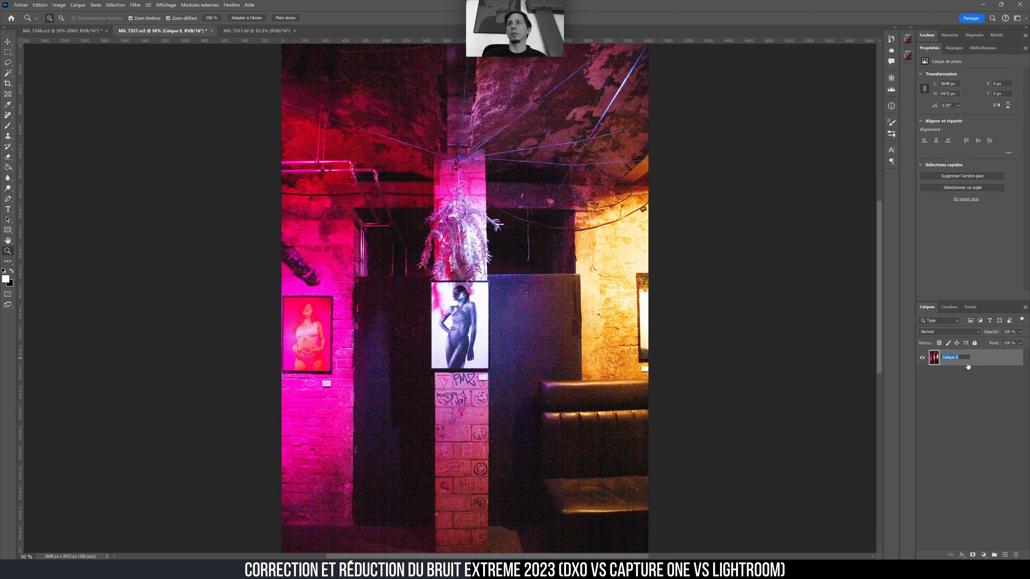
{"action": "type", "text": "LIGHTROOM"}
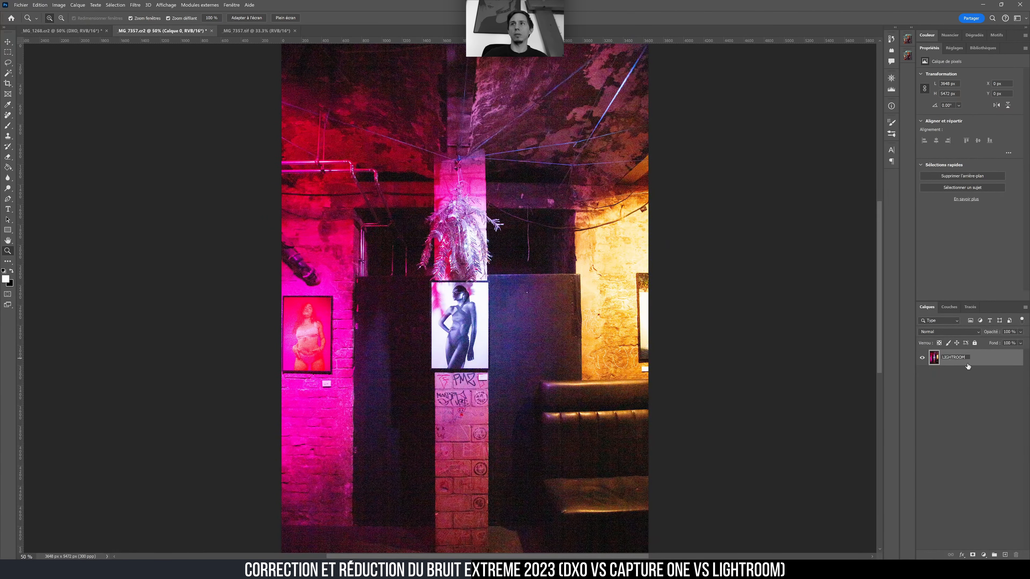
{"action": "key", "text": "Return"}
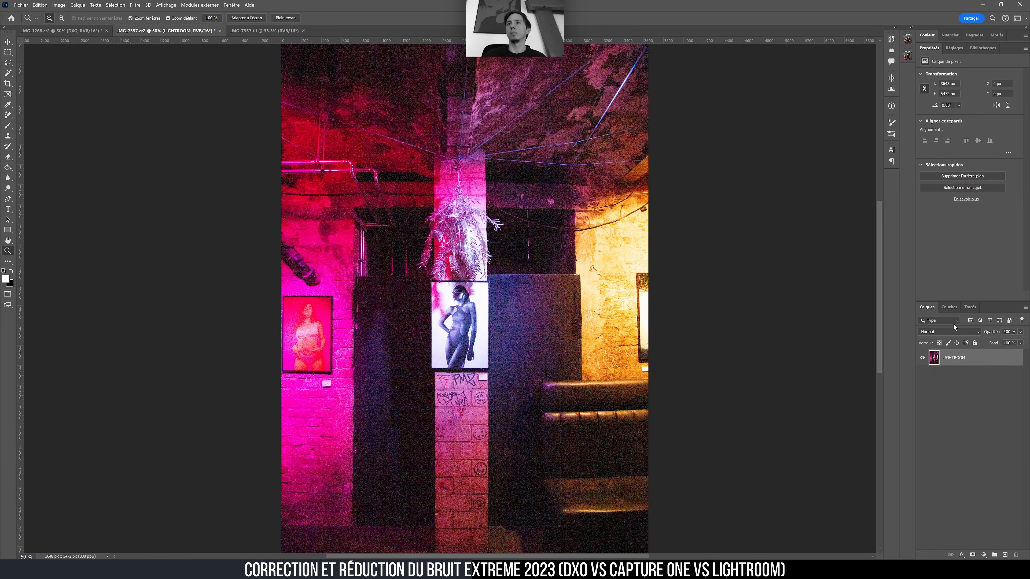
Unlock the background layer of _MG_7357.tif and rename it DXO.
{"action": "left_click", "coordinate": [277, 31]}
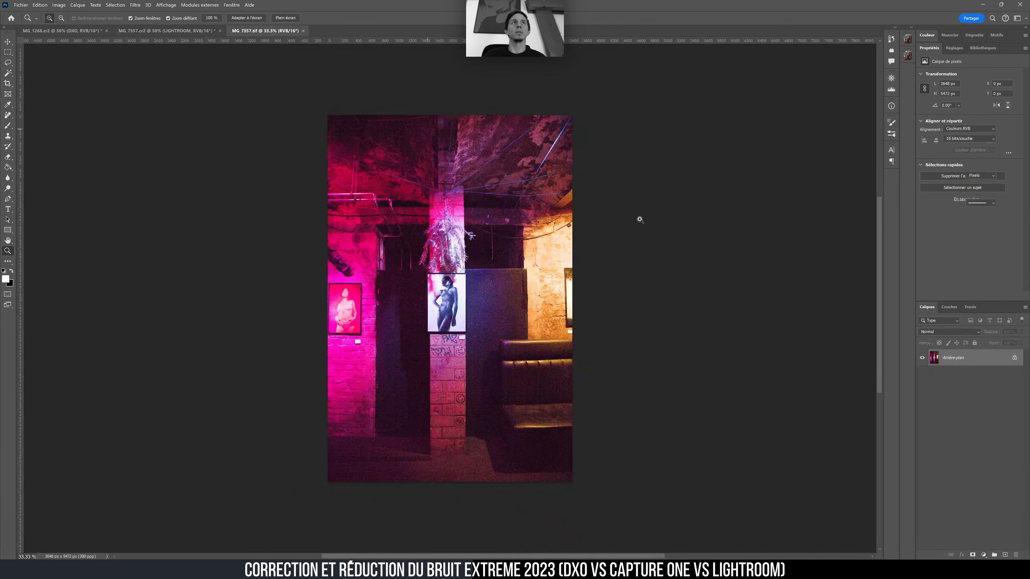
{"action": "left_click", "coordinate": [1014, 360]}
{"action": "double_click", "coordinate": [952, 359]}
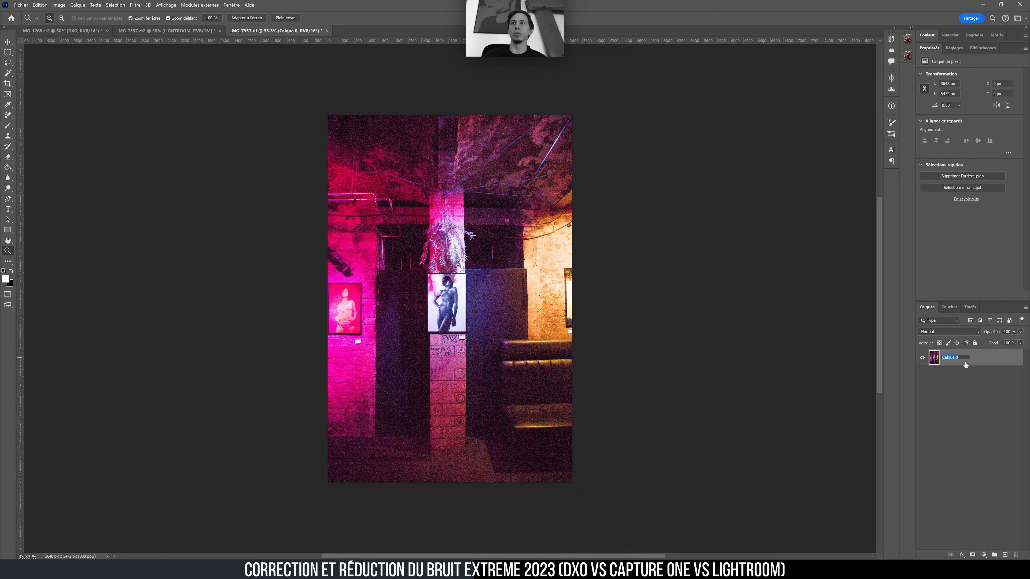
{"action": "type", "text": "DXO"}
{"action": "key", "text": "Return"}
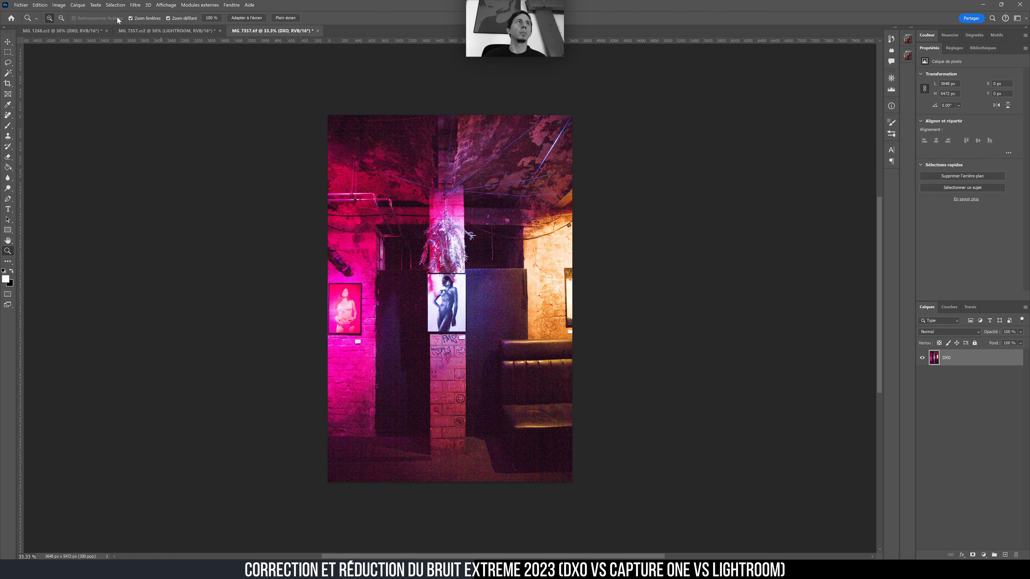
Duplicate the DXO layer into the _MG_7357.cr2 document, and close _MG_7357.tif without saving it.
{"action": "left_click", "coordinate": [77, 5]}
{"action": "left_click", "coordinate": [97, 37]}
{"action": "left_click", "coordinate": [432, 50]}
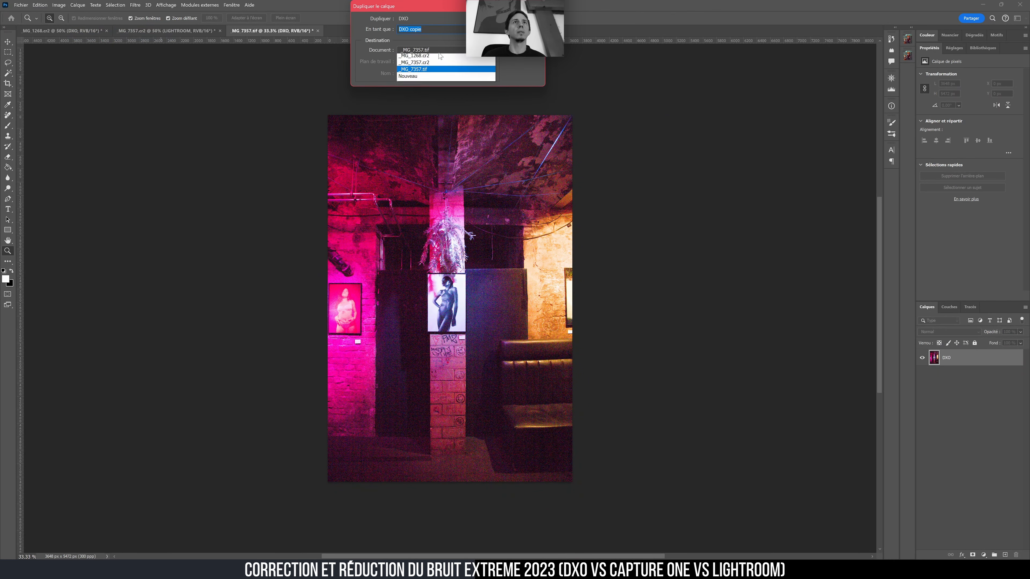
{"action": "left_click", "coordinate": [436, 57]}
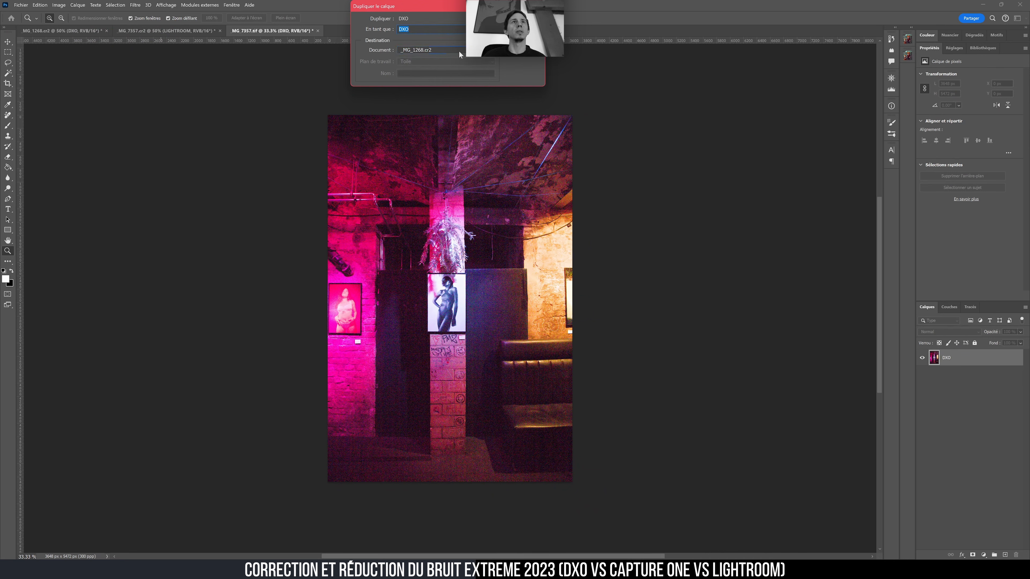
{"action": "left_click", "coordinate": [458, 50]}
{"action": "left_click", "coordinate": [448, 64]}
{"action": "key", "text": "Return"}
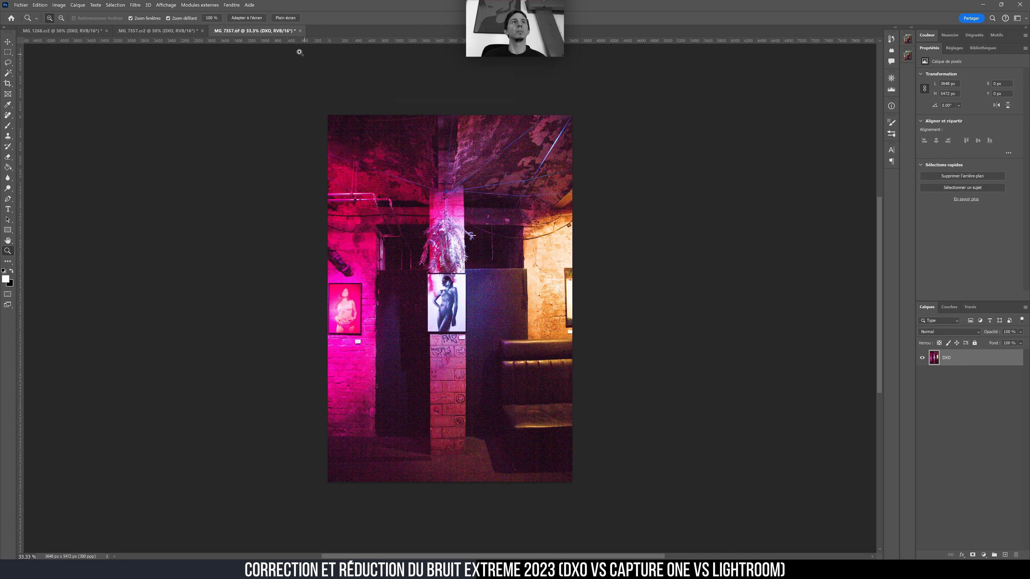
{"action": "left_click", "coordinate": [304, 32]}
{"action": "left_click", "coordinate": [580, 222]}
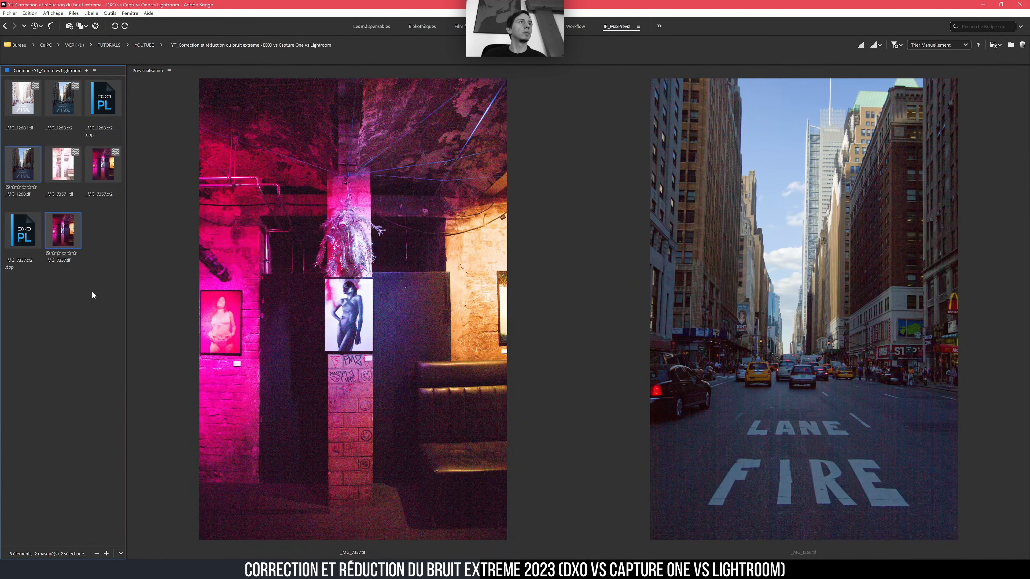
Preview _MG_1268 1.tif and _MG_7357 1.tif in Bridge, and inspect both raw photos at 100% in Capture One.
{"action": "left_click", "coordinate": [25, 108]}
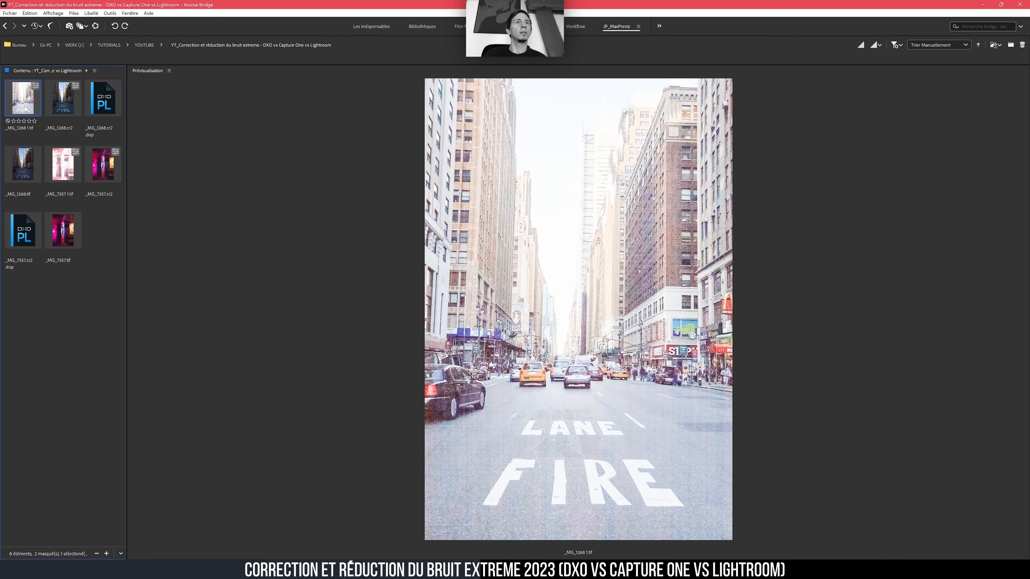
{"action": "left_click", "coordinate": [66, 178]}
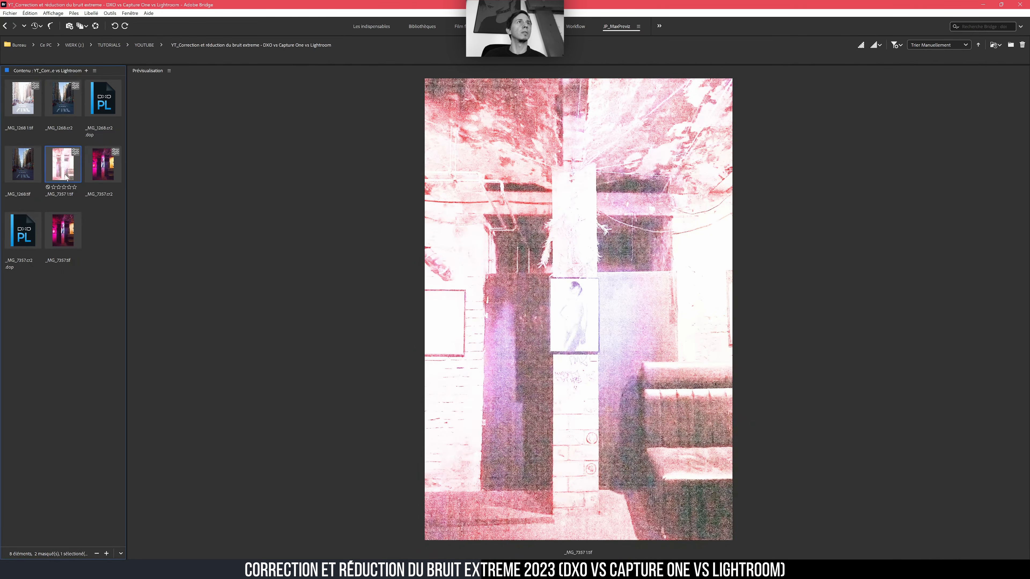
{"action": "left_click", "coordinate": [24, 110]}
{"action": "left_click", "coordinate": [42, 152]}
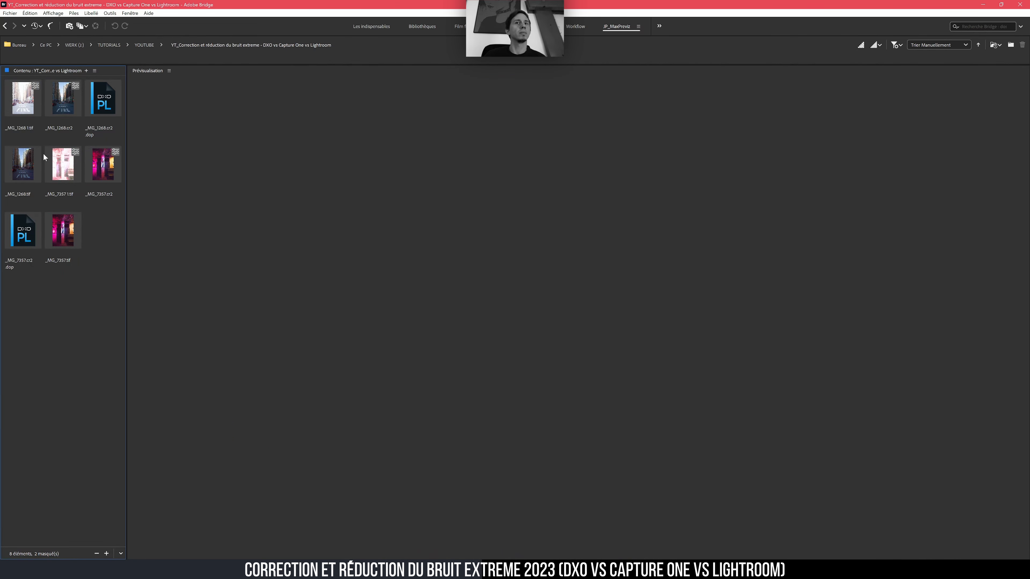
{"action": "left_click", "coordinate": [53, 162]}
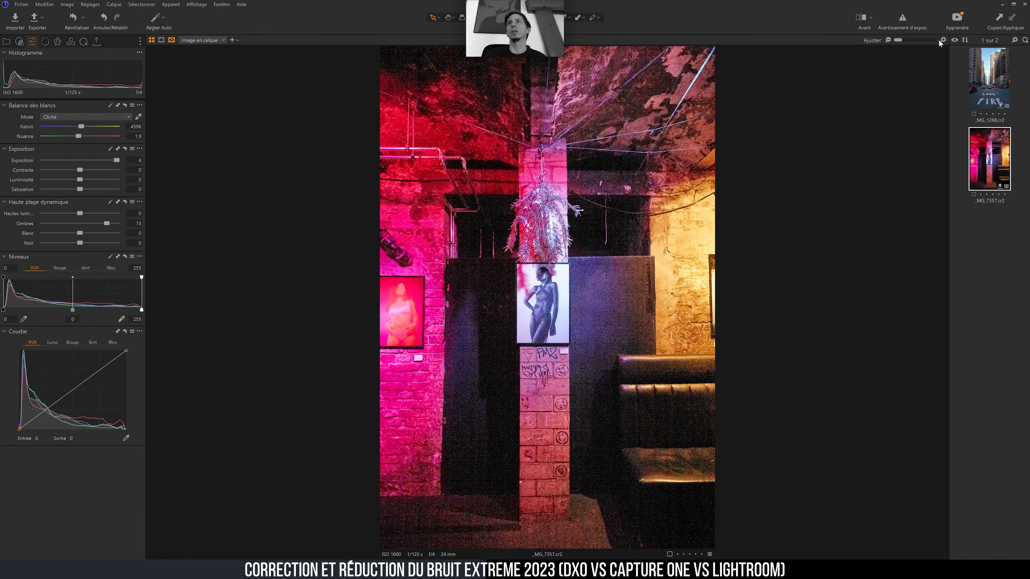
{"action": "left_click_drag", "start_coordinate": [898, 40], "coordinate": [907, 41]}
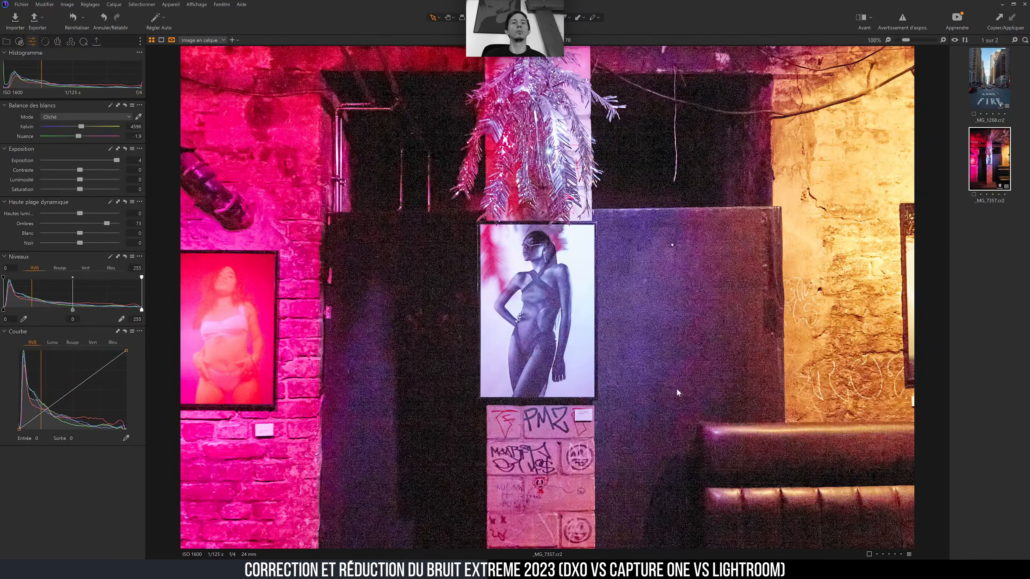
{"action": "left_click", "coordinate": [986, 84]}
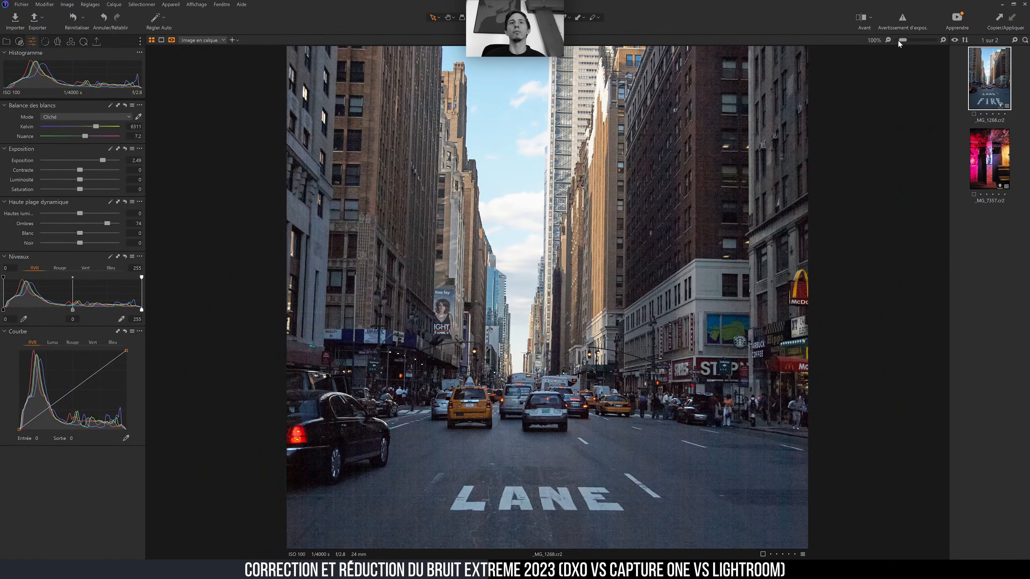
Switch to Bridge and delete _MG_1268 1.tif and _MG_7357 1.tif together.
{"action": "key", "text": "alt+Tab"}
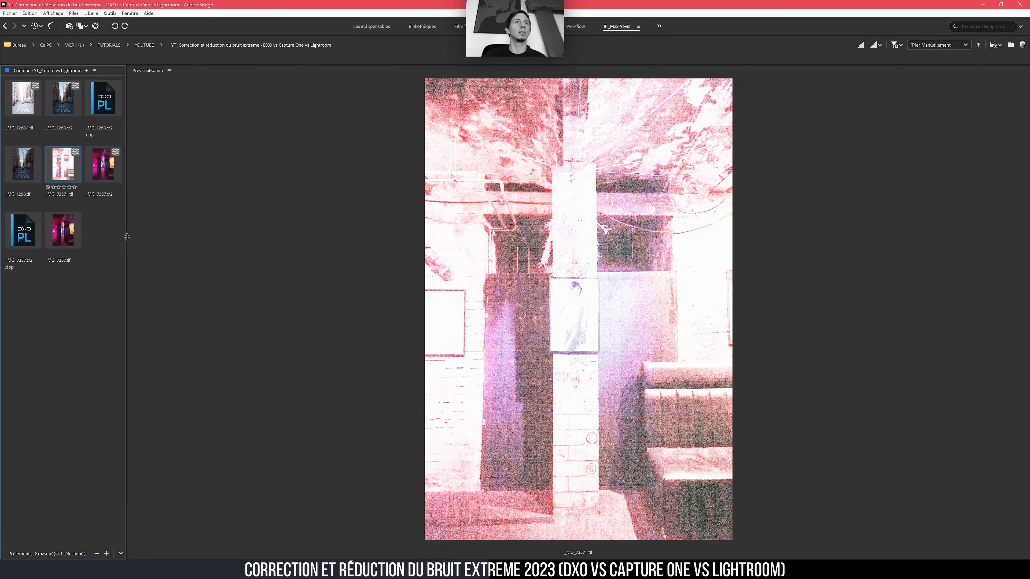
{"action": "left_click", "coordinate": [16, 111], "text": "ctrl"}
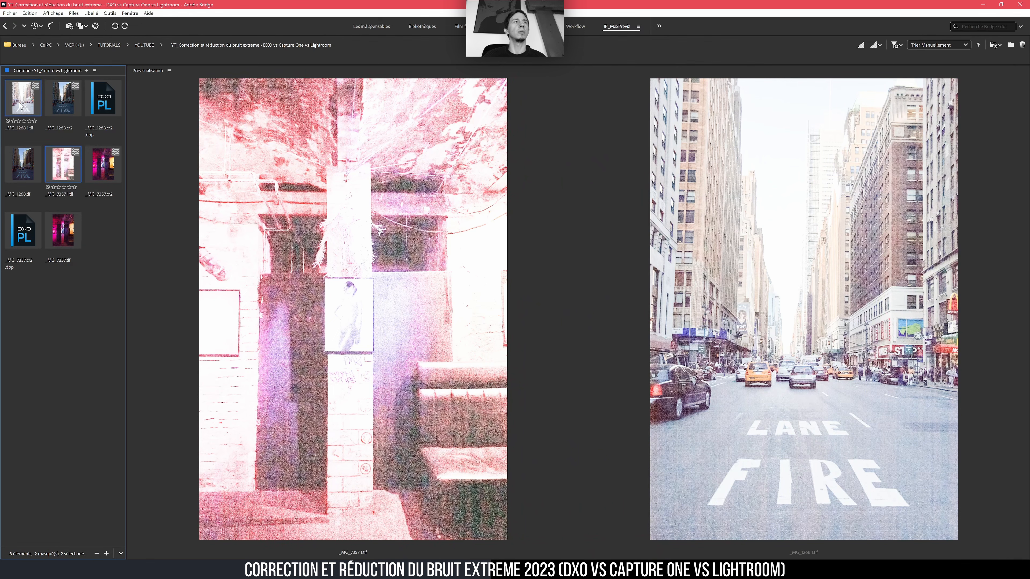
{"action": "right_click", "coordinate": [20, 104]}
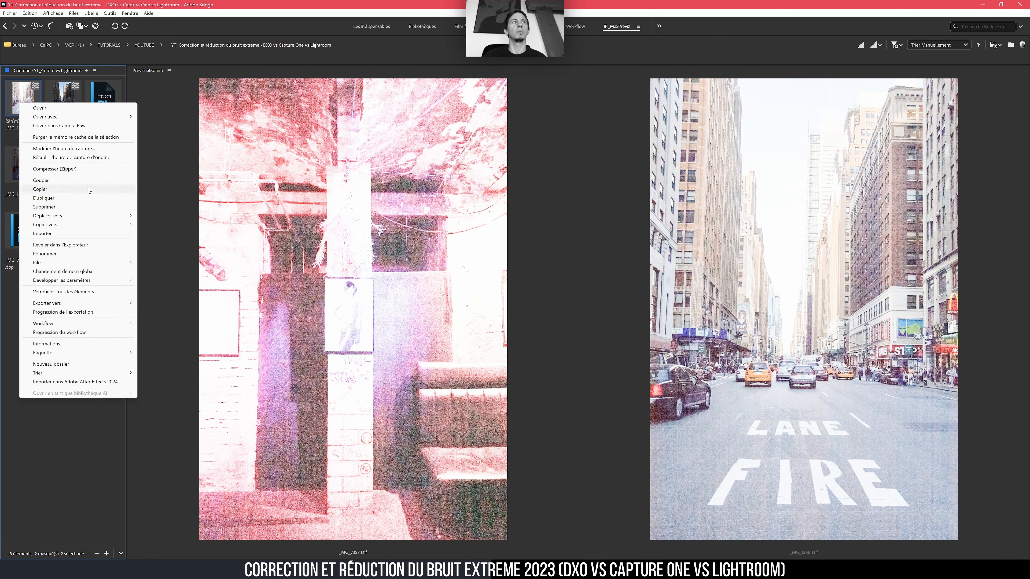
{"action": "left_click", "coordinate": [91, 207]}
{"action": "key", "text": "Return"}
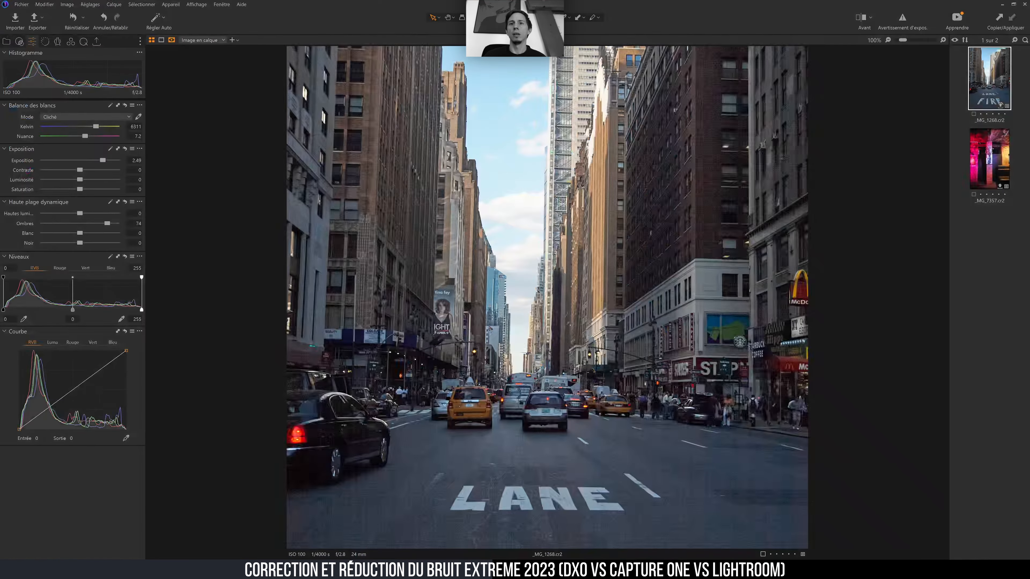
In Capture One, show all export options and export _MG_1268.cr2 as an uncompressed 16-bit TIFF in Adobe RGB (1998).
{"action": "left_click", "coordinate": [22, 4]}
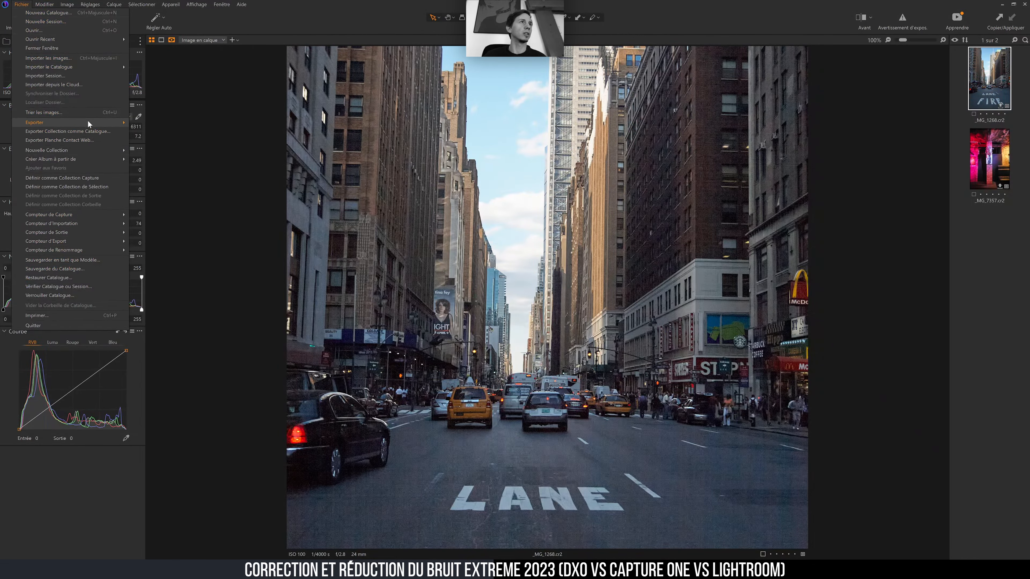
{"action": "mouse_move", "coordinate": [88, 120]}
{"action": "left_click", "coordinate": [148, 122]}
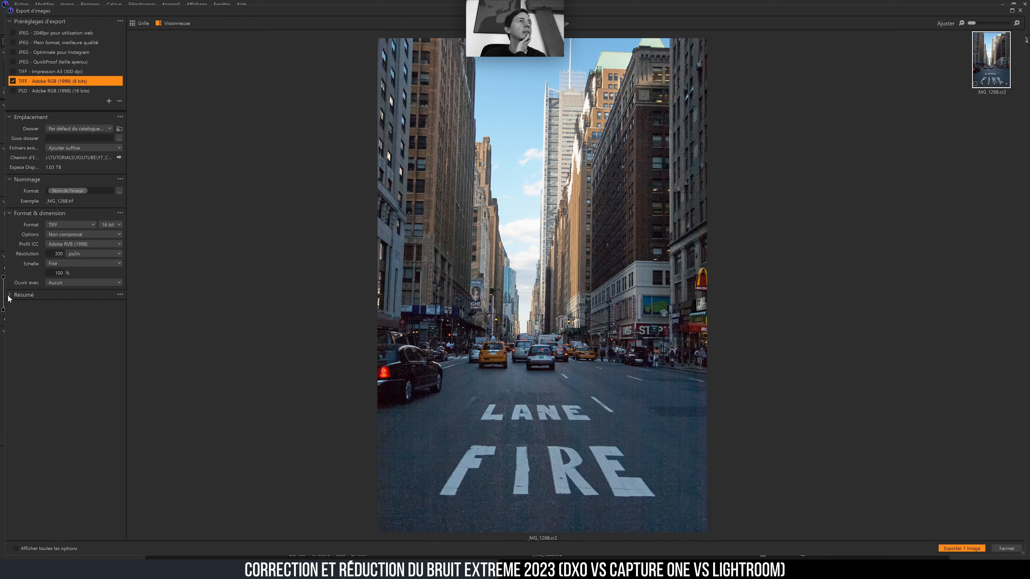
{"action": "left_click", "coordinate": [38, 296]}
{"action": "left_click", "coordinate": [63, 282]}
{"action": "left_click", "coordinate": [50, 282]}
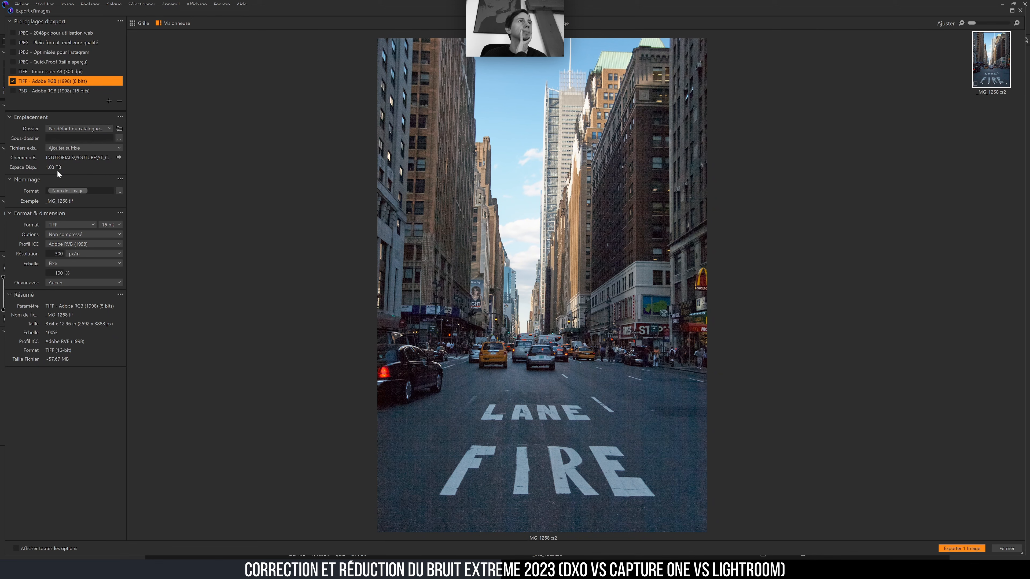
{"action": "left_click", "coordinate": [58, 549]}
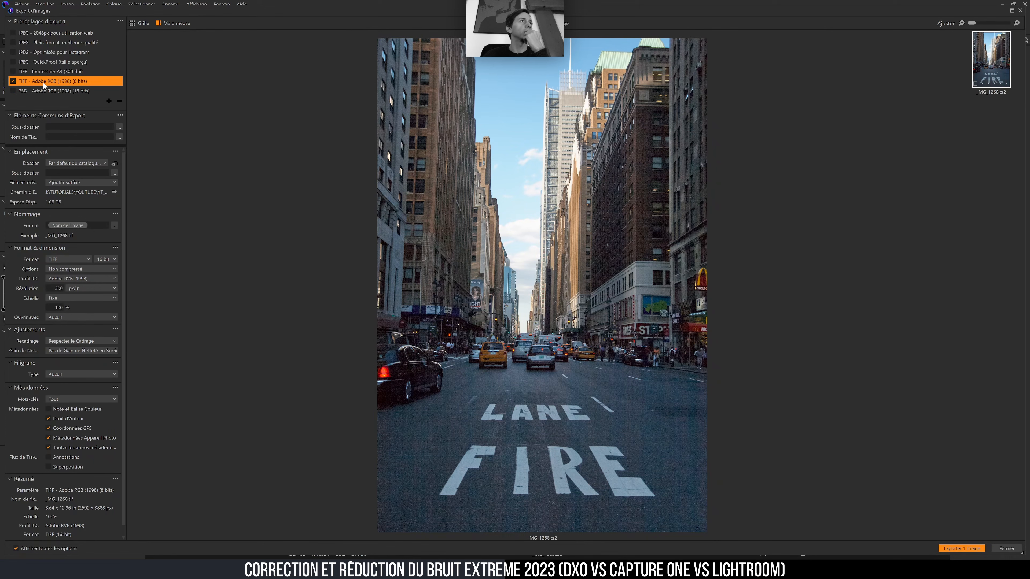
{"action": "left_click_drag", "start_coordinate": [124, 262], "coordinate": [125, 275]}
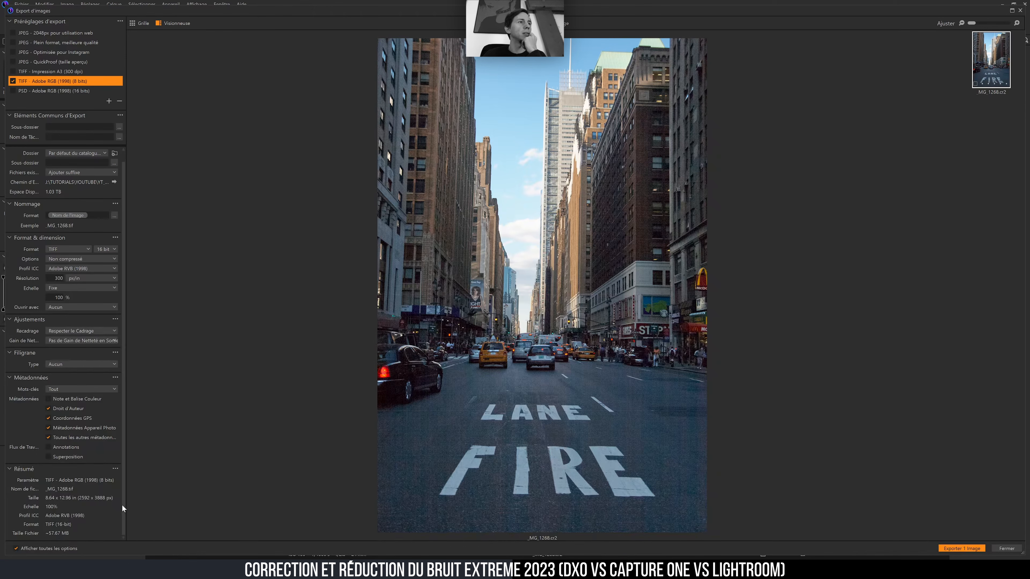
{"action": "left_click_drag", "start_coordinate": [122, 506], "coordinate": [123, 434]}
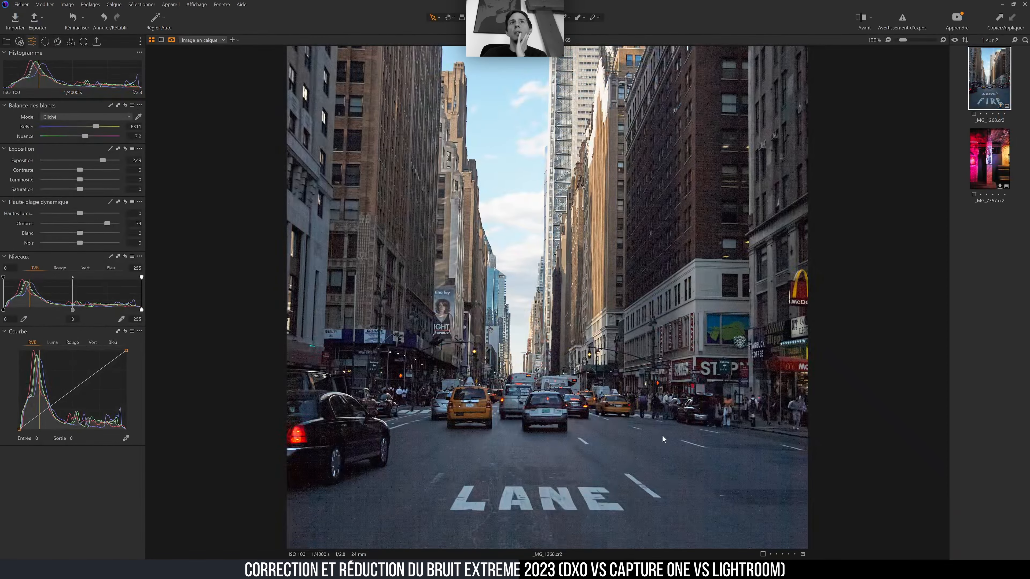
Switch to Bridge, preview _MG_1268 1.tif and delete it.
{"action": "left_click", "coordinate": [631, 569]}
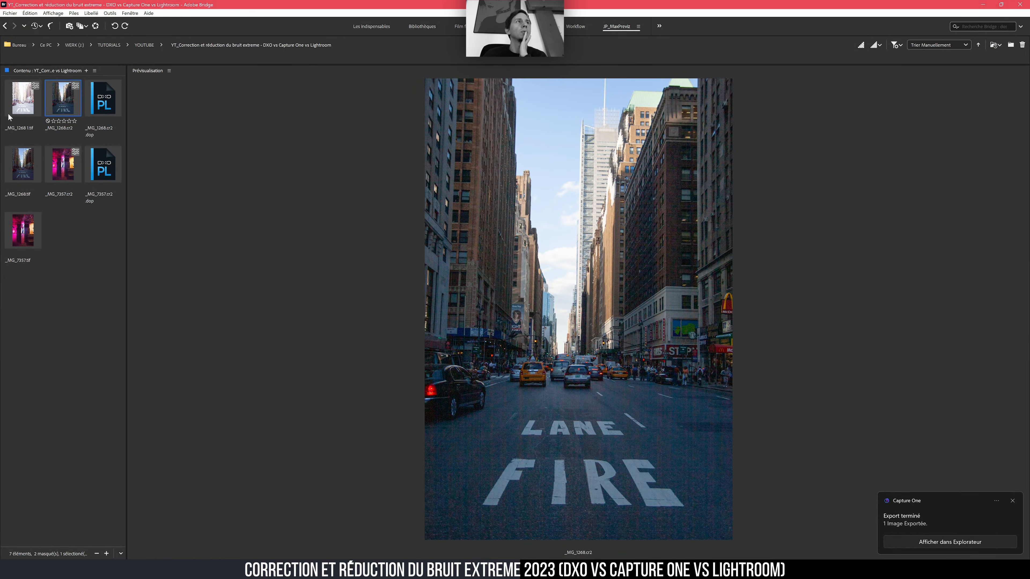
{"action": "left_click", "coordinate": [17, 105]}
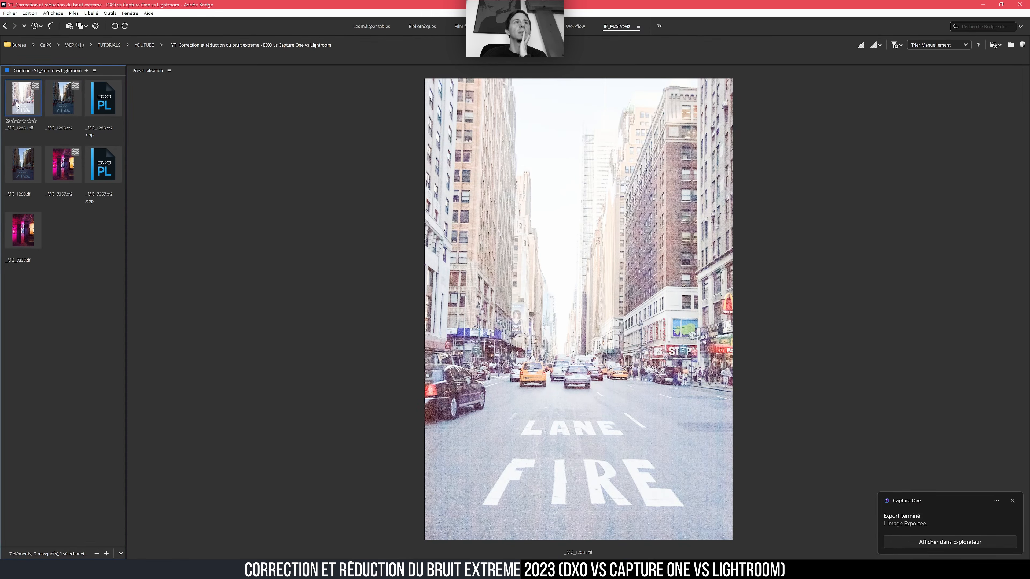
{"action": "right_click", "coordinate": [17, 104]}
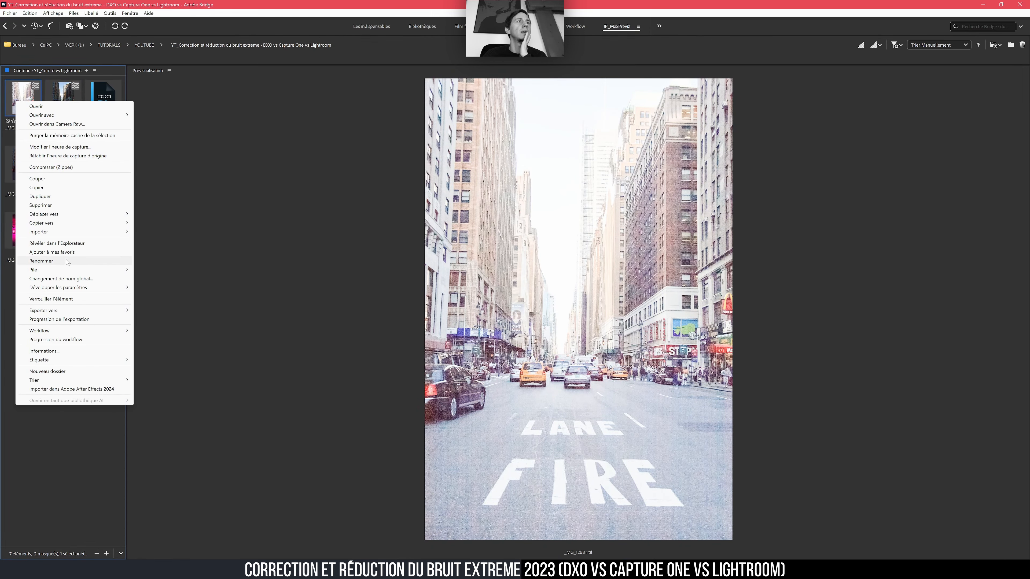
{"action": "left_click", "coordinate": [55, 206]}
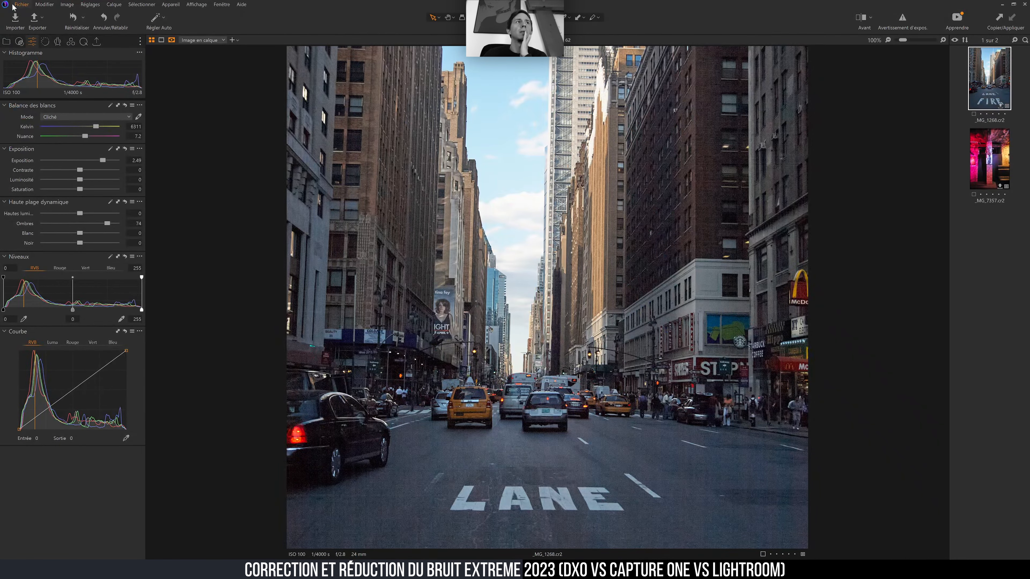
In Capture One, export _MG_1268.cr2 as a 16-bit PSD in Adobe RGB (1998), and preview _MG_1268.psd in Bridge.
{"action": "left_click", "coordinate": [30, 5]}
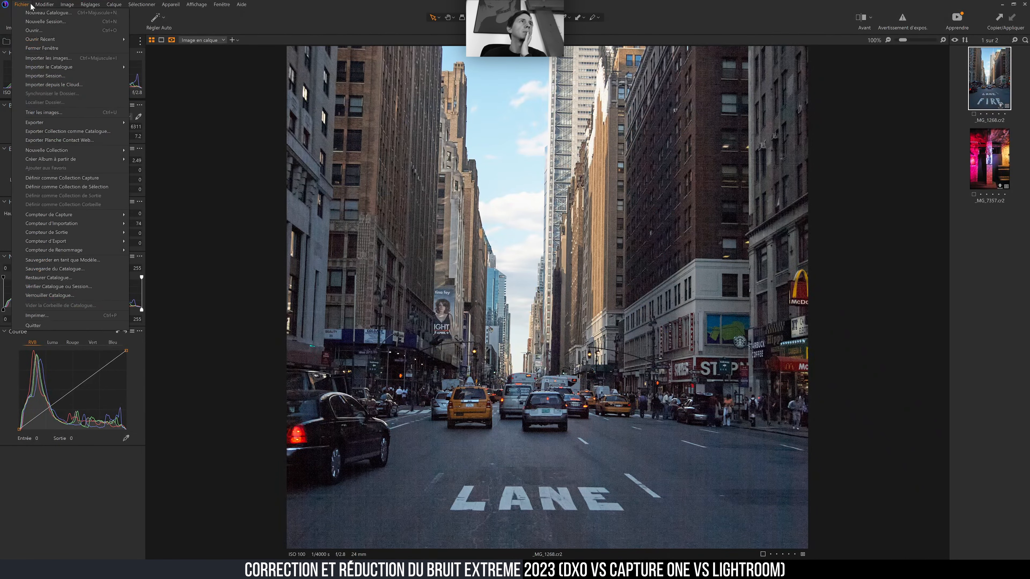
{"action": "mouse_move", "coordinate": [76, 122]}
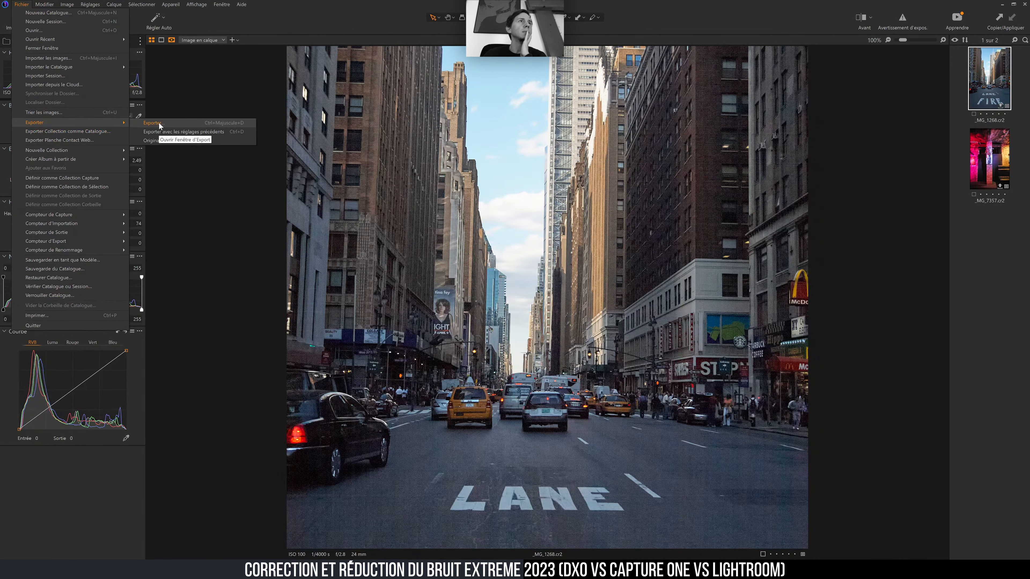
{"action": "left_click", "coordinate": [159, 124]}
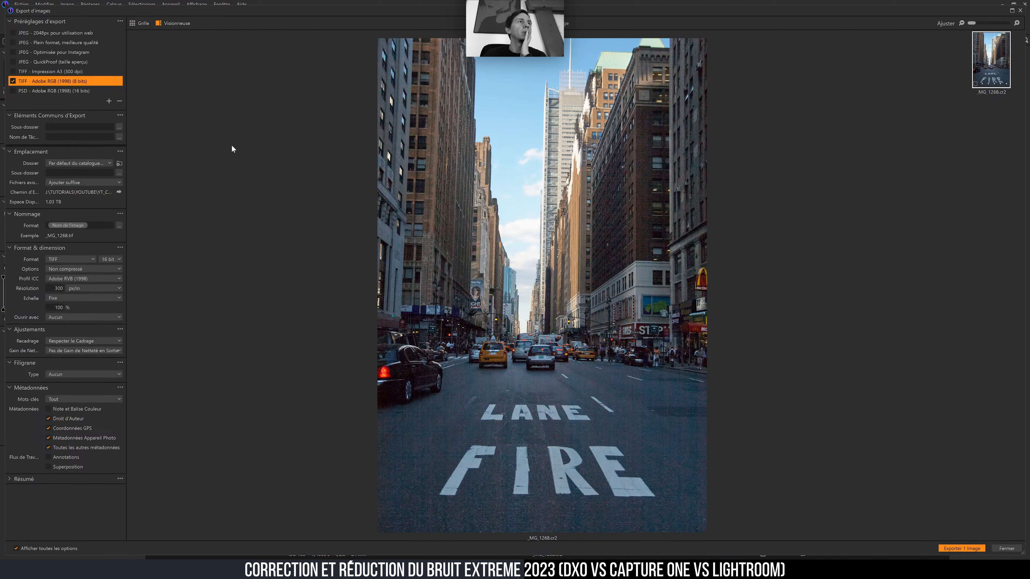
{"action": "left_click", "coordinate": [89, 261]}
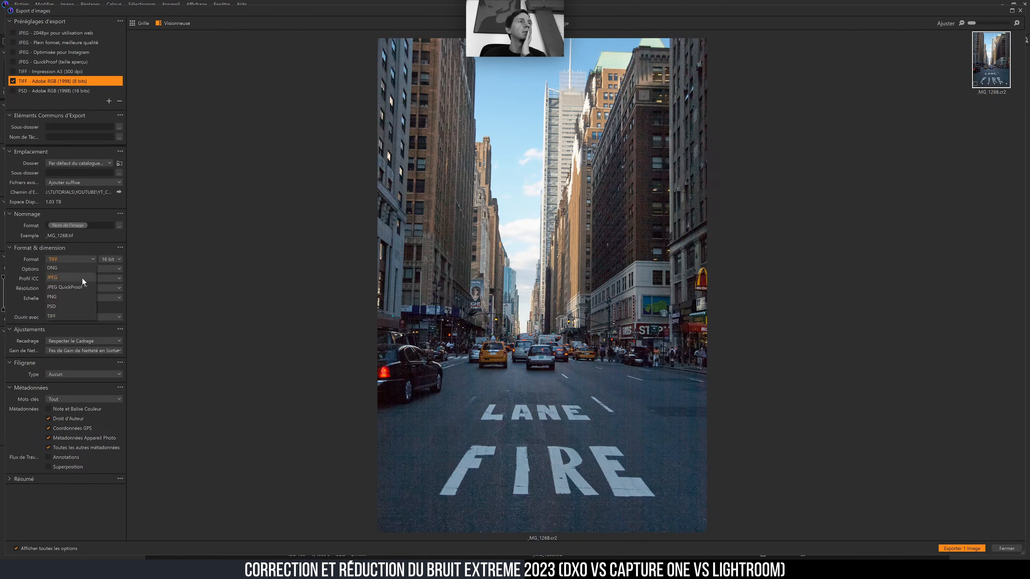
{"action": "left_click", "coordinate": [74, 307]}
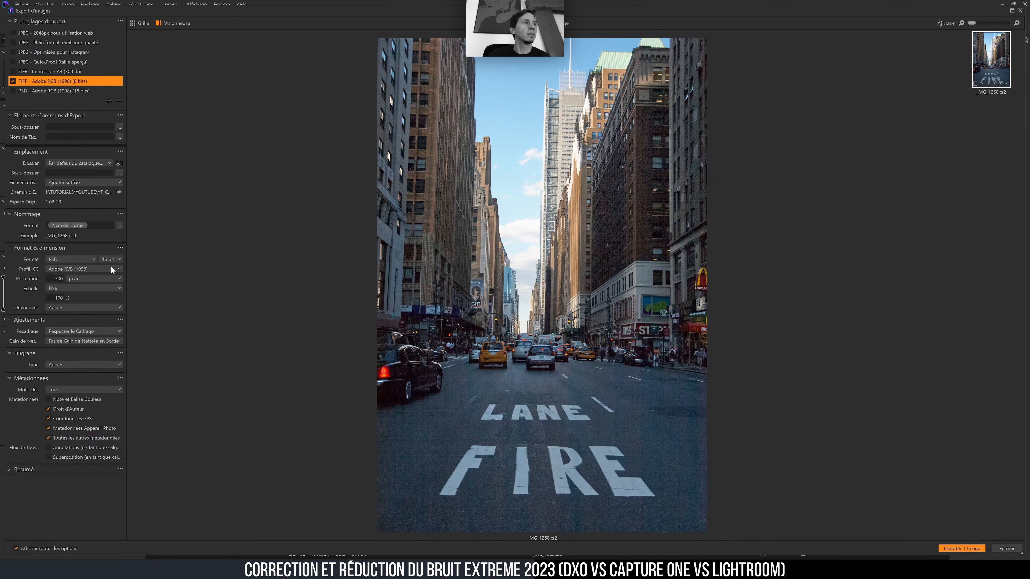
{"action": "left_click", "coordinate": [948, 549]}
{"action": "key", "text": "alt+Tab"}
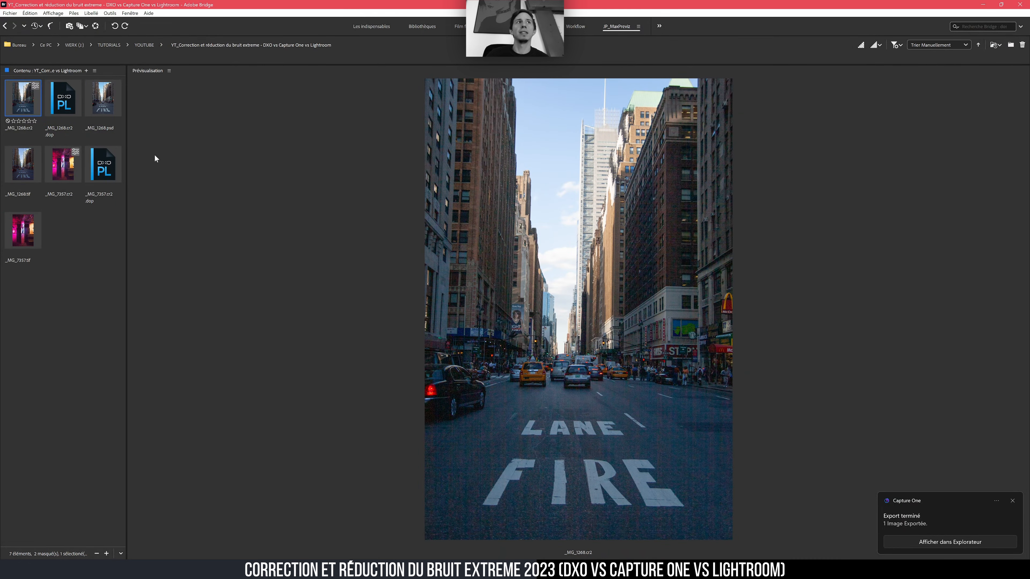
{"action": "left_click", "coordinate": [106, 108]}
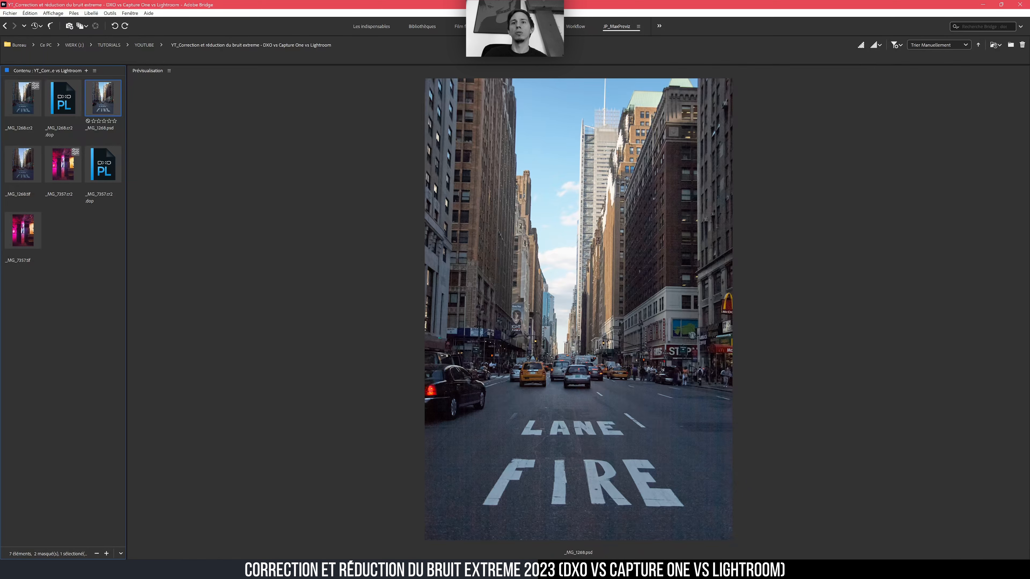
Switch to Capture One and export _MG_7357.cr2 with the previous export settings.
{"action": "key", "text": "alt+Tab"}
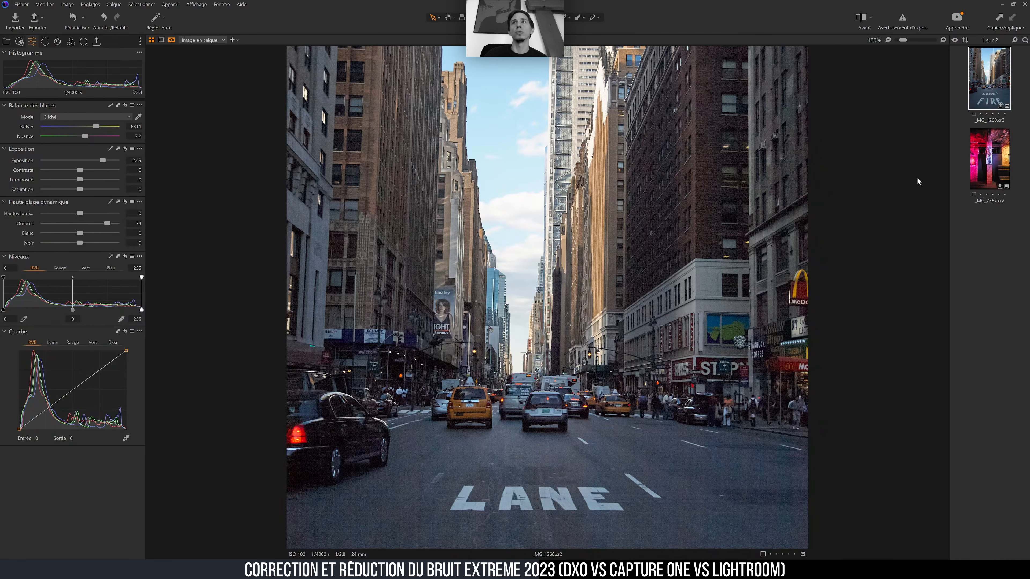
{"action": "left_click", "coordinate": [989, 158]}
{"action": "left_click", "coordinate": [22, 5]}
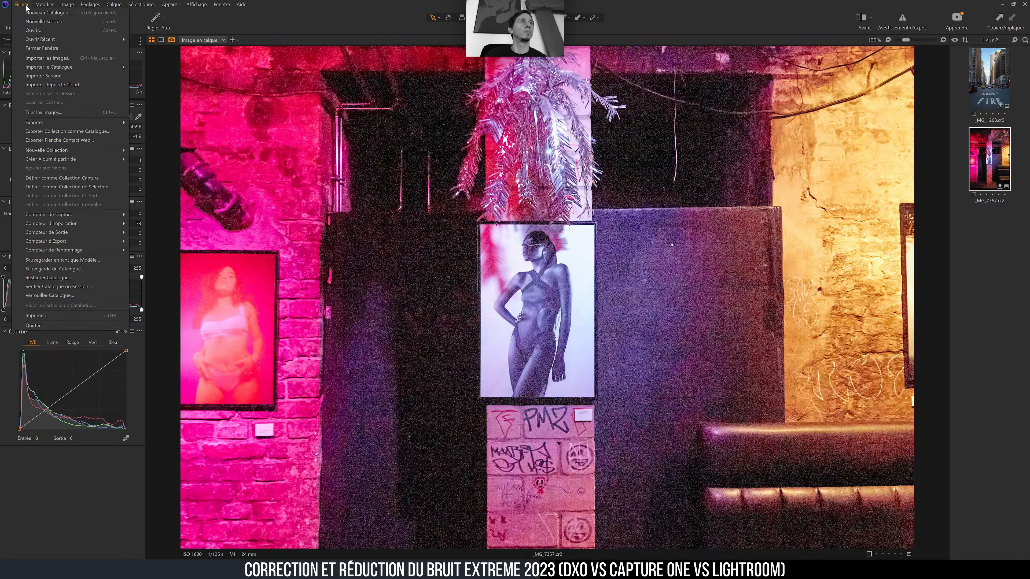
{"action": "mouse_move", "coordinate": [117, 122]}
{"action": "left_click", "coordinate": [153, 131]}
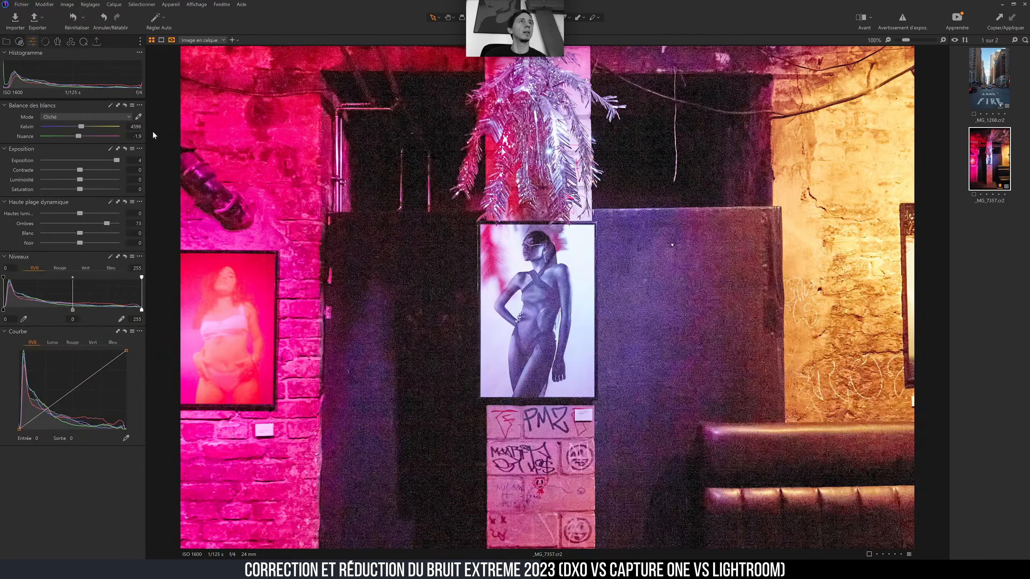
Open _MG_7357.psd and _MG_1268.psd from Bridge in Photoshop, discarding the embedded colour profile of each.
{"action": "left_click", "coordinate": [365, 570]}
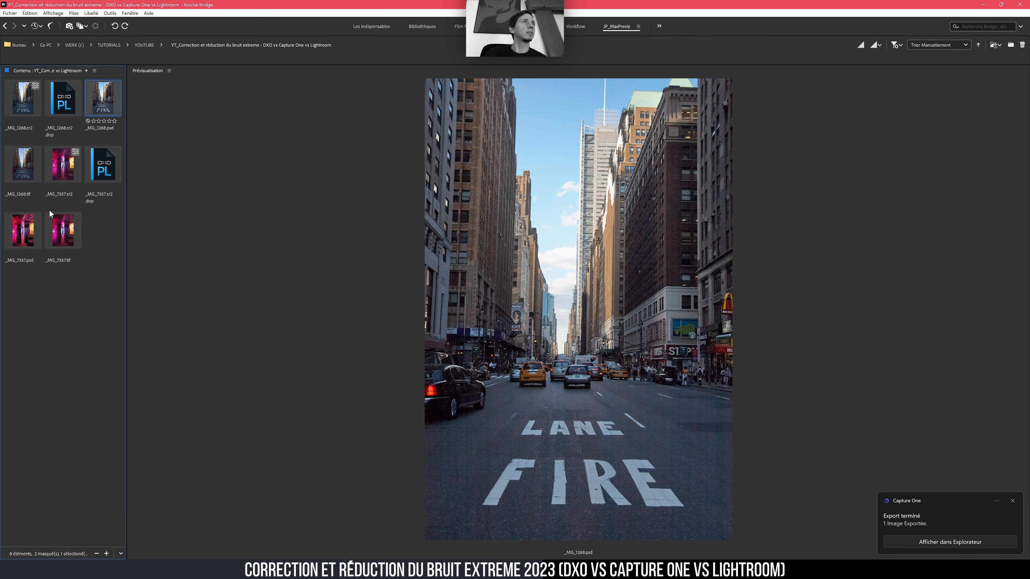
{"action": "left_click", "coordinate": [29, 232]}
{"action": "left_click", "coordinate": [108, 111], "text": "ctrl"}
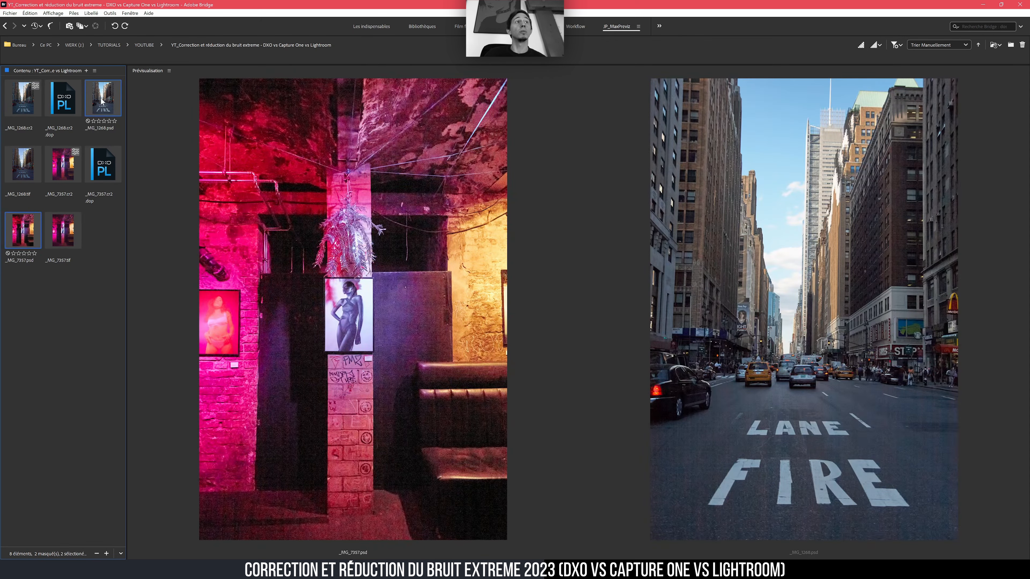
{"action": "left_click", "coordinate": [619, 552]}
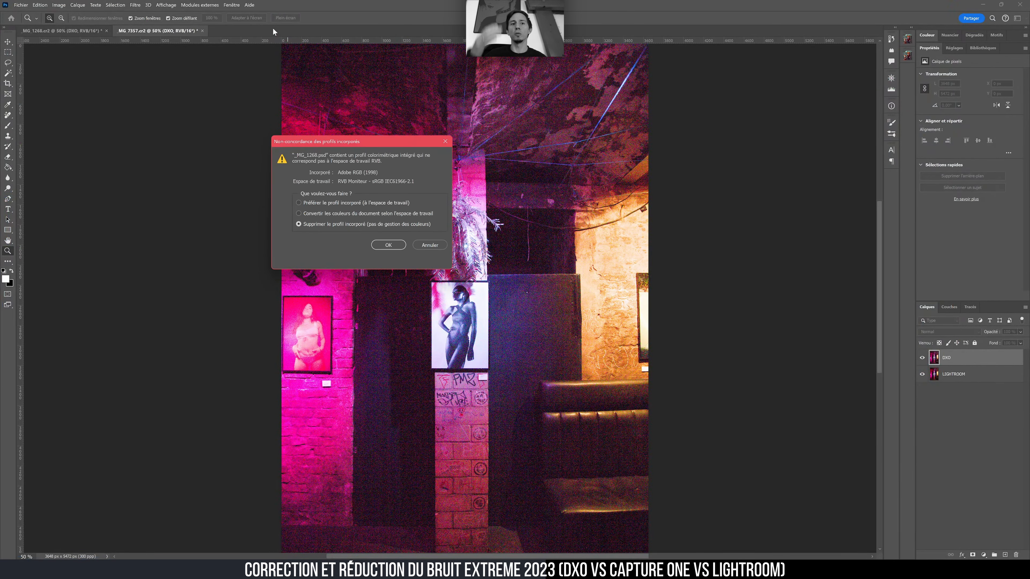
{"action": "left_click", "coordinate": [395, 243]}
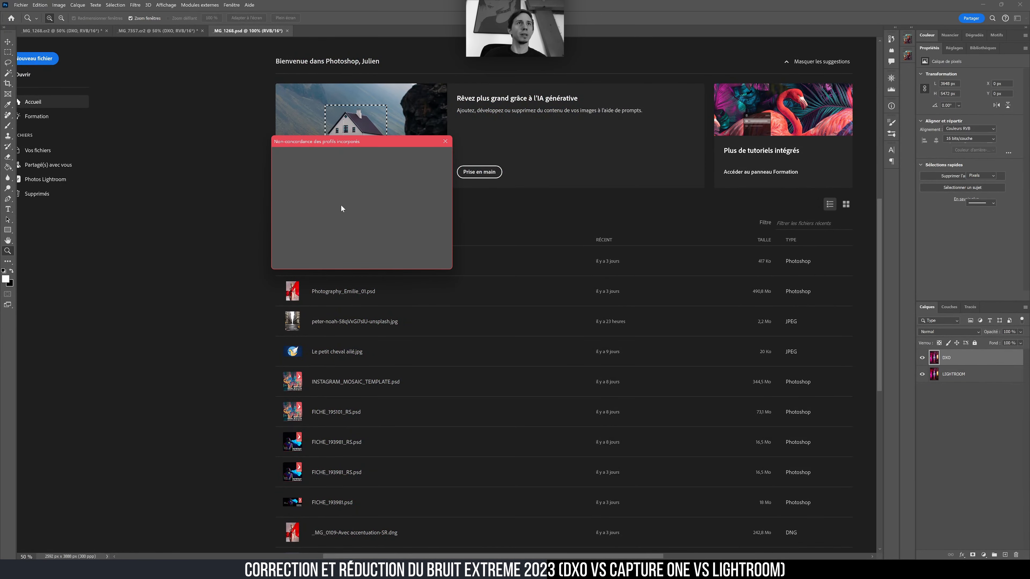
{"action": "key", "text": "Return"}
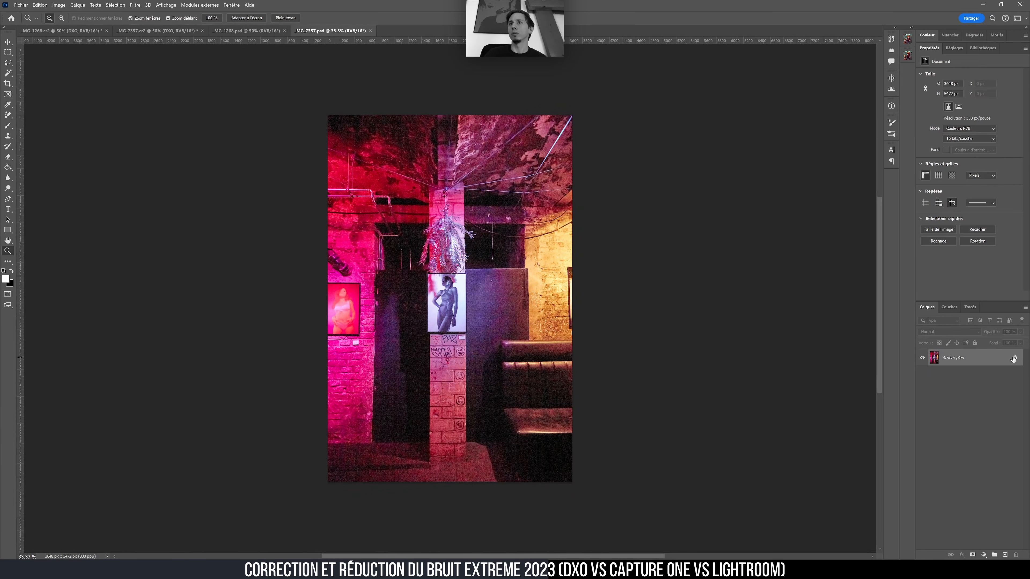
Unlock the background layer of _MG_7357.psd and rename it CAPTURE ONE.
{"action": "left_click", "coordinate": [1013, 359]}
{"action": "double_click", "coordinate": [953, 357]}
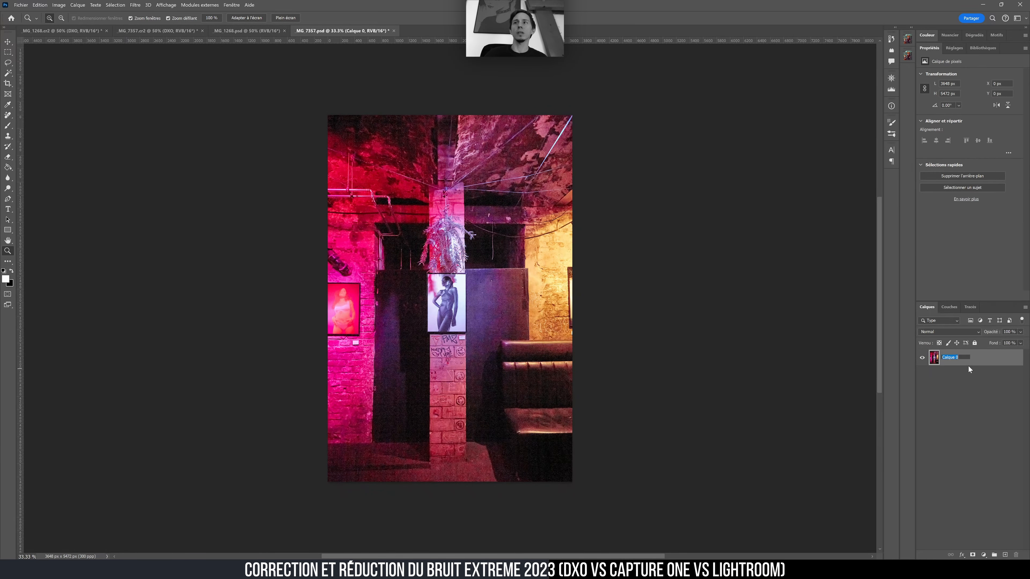
{"action": "type", "text": "CAPTURE ONE"}
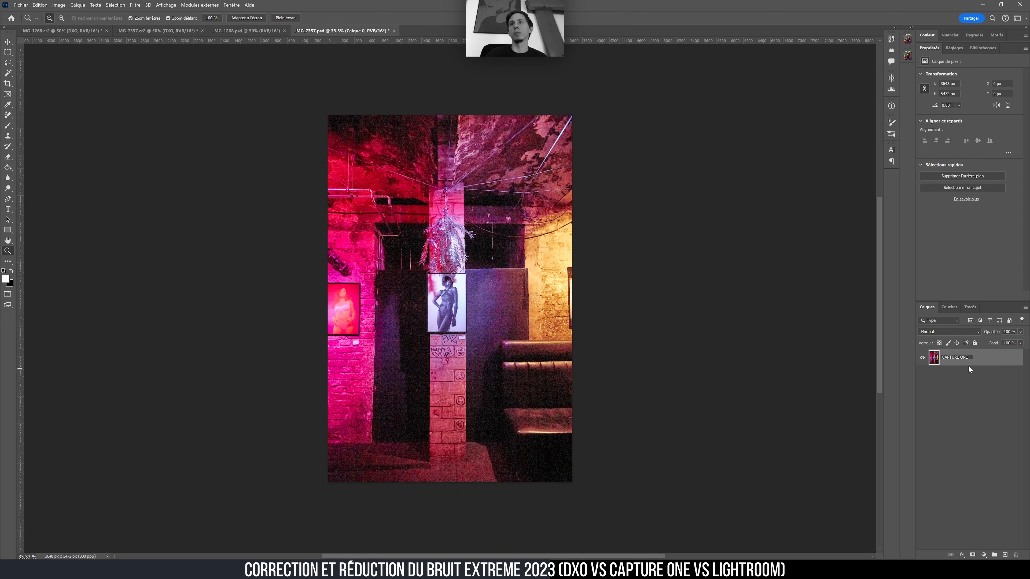
{"action": "left_click", "coordinate": [953, 411]}
Convert the background of _MG_1268.psd into a layer named CAPTURE ONE.
{"action": "left_click", "coordinate": [243, 31]}
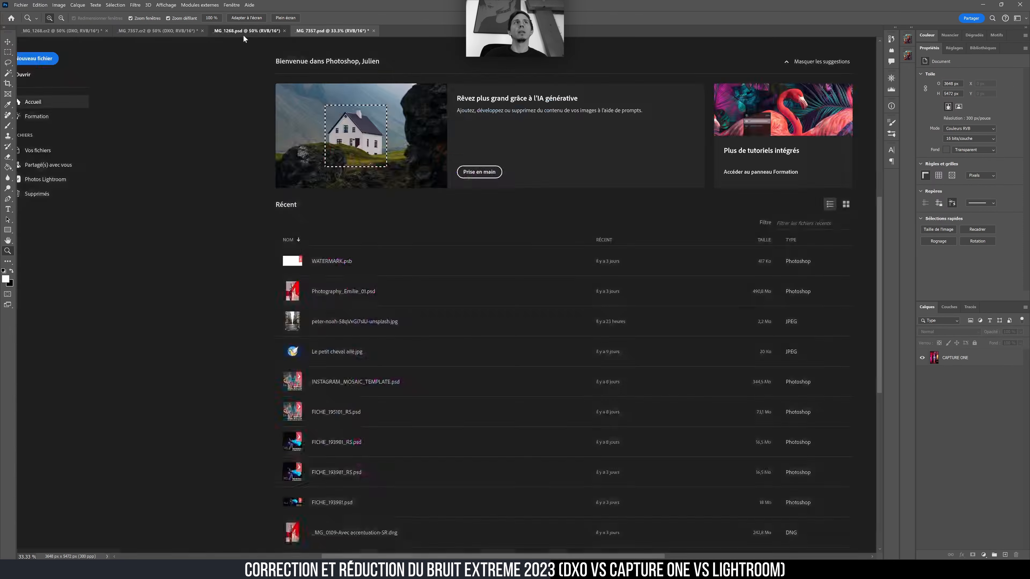
{"action": "double_click", "coordinate": [948, 358]}
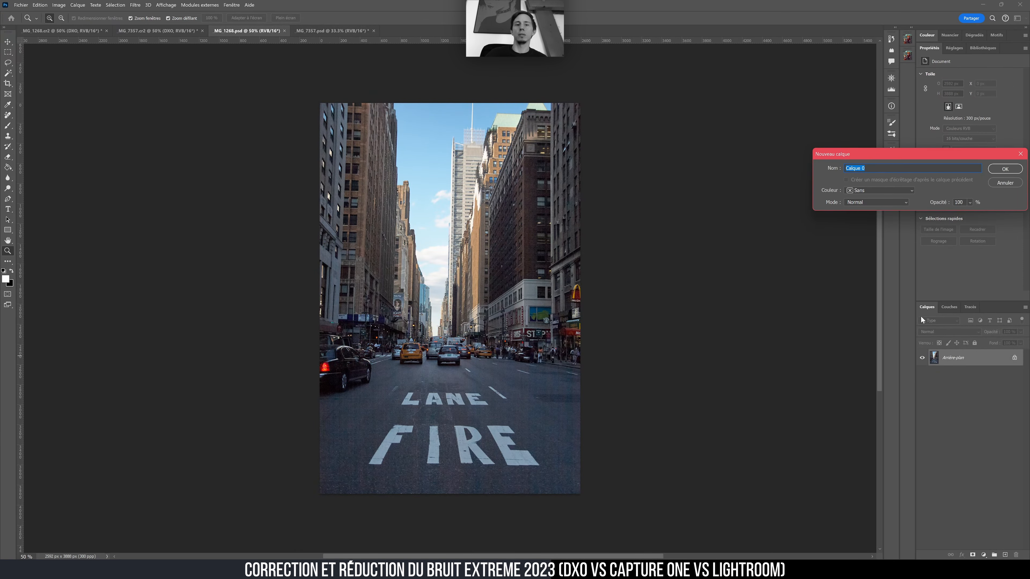
{"action": "type", "text": "CAPTURE ONE"}
{"action": "key", "text": "Return"}
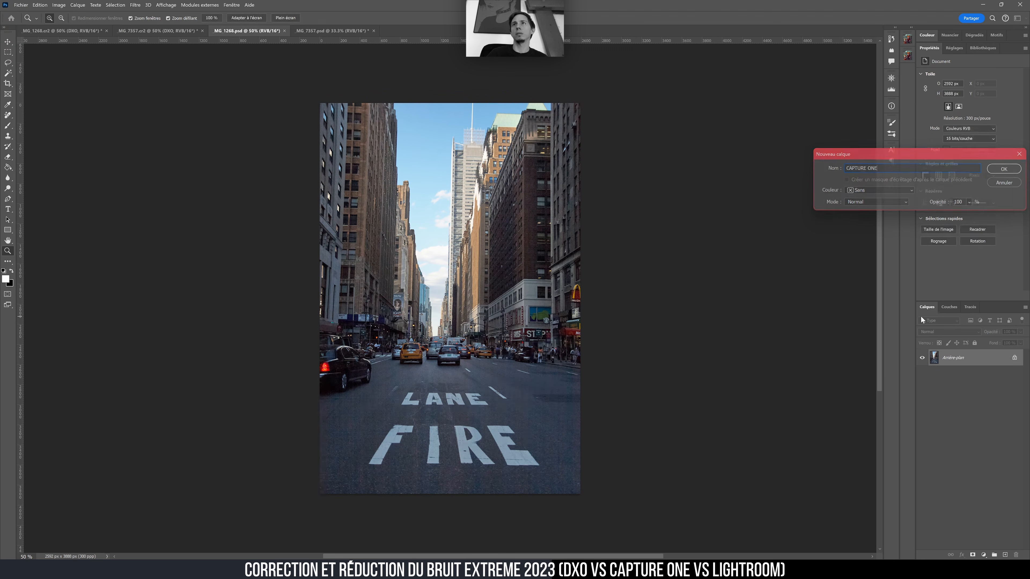
Duplicate the CAPTURE ONE layer into the _MG_1268.cr2 document, and close _MG_1268.psd without saving it.
{"action": "left_click", "coordinate": [78, 4]}
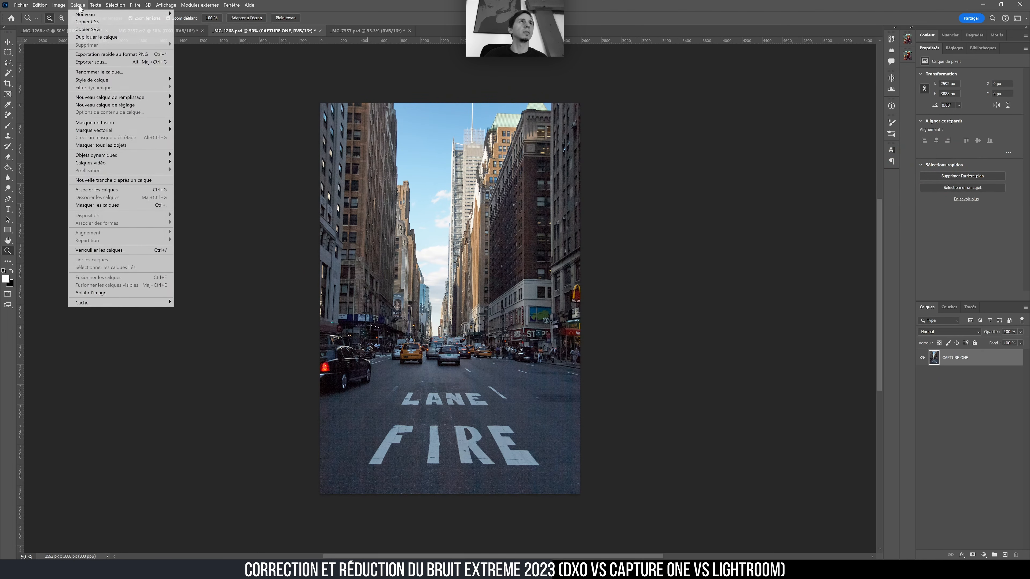
{"action": "left_click", "coordinate": [97, 37]}
{"action": "left_click", "coordinate": [425, 49]}
{"action": "left_click", "coordinate": [424, 70]}
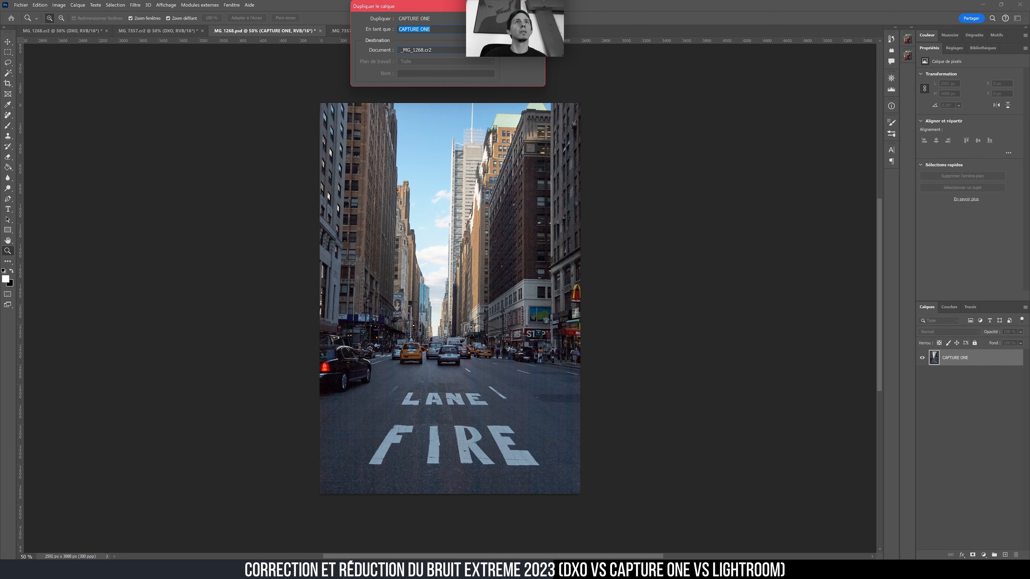
{"action": "key", "text": "Return"}
{"action": "left_click", "coordinate": [341, 30]}
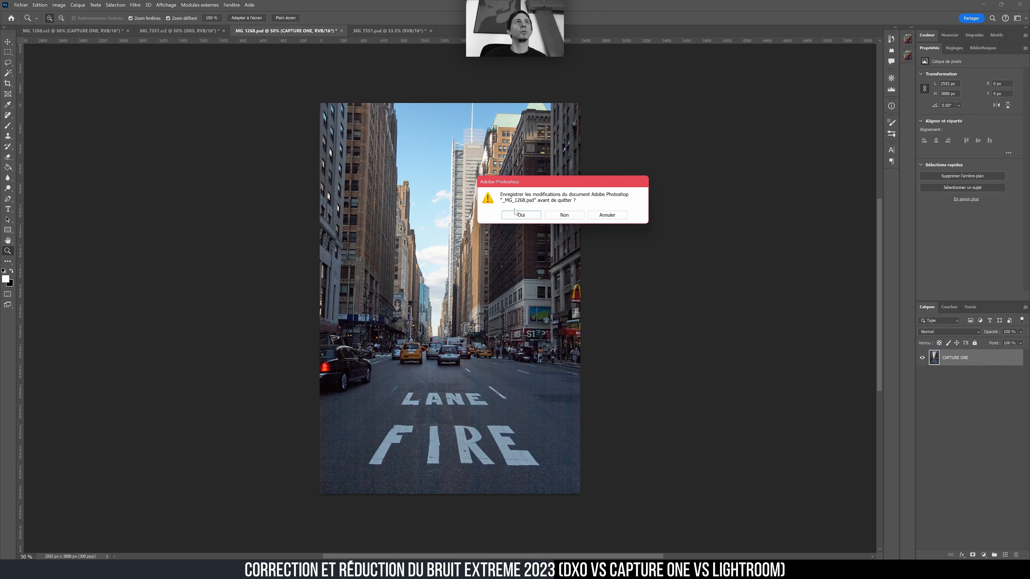
{"action": "left_click", "coordinate": [564, 215]}
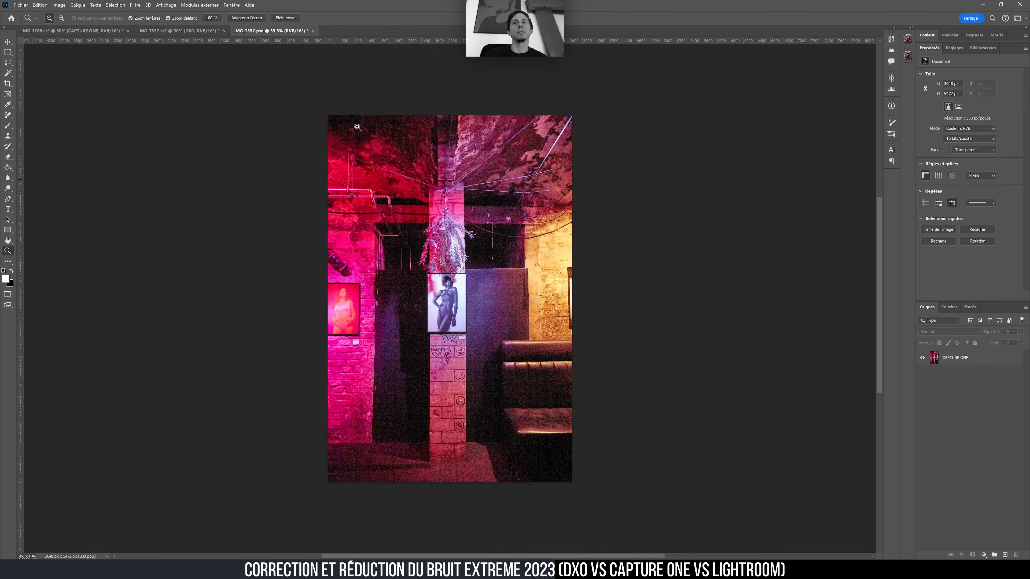
Duplicate the CAPTURE ONE layer into the _MG_7357.cr2 document, and close _MG_7357.psd without saving it.
{"action": "left_click", "coordinate": [77, 5]}
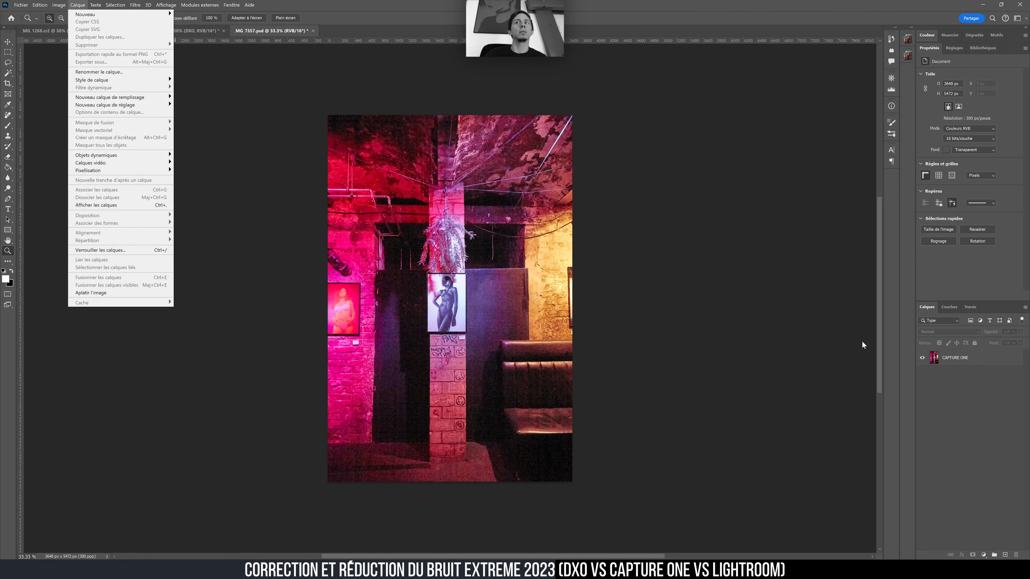
{"action": "left_click", "coordinate": [974, 360]}
{"action": "left_click", "coordinate": [975, 362]}
{"action": "left_click", "coordinate": [78, 5]}
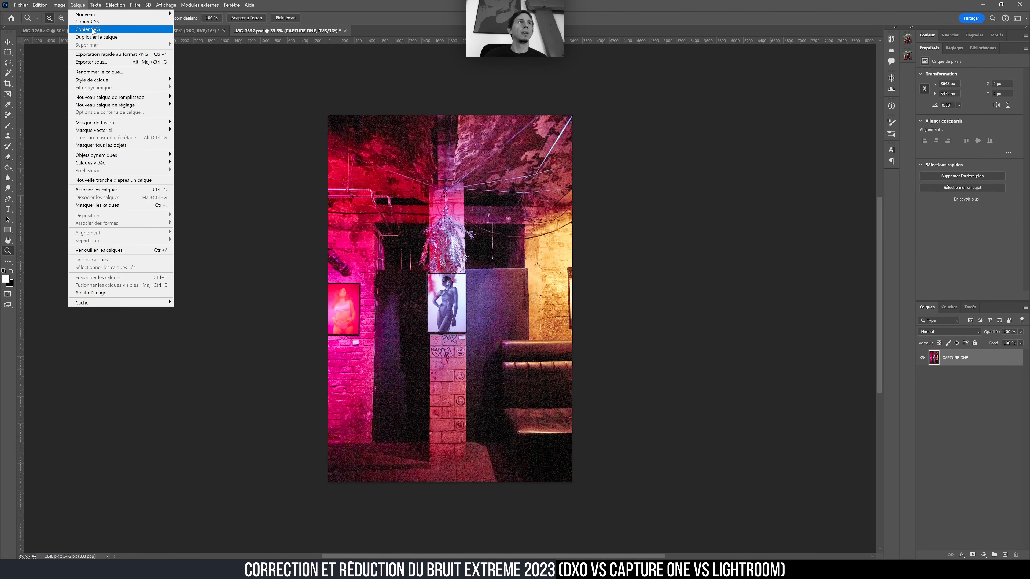
{"action": "left_click", "coordinate": [81, 37]}
{"action": "left_click", "coordinate": [450, 50]}
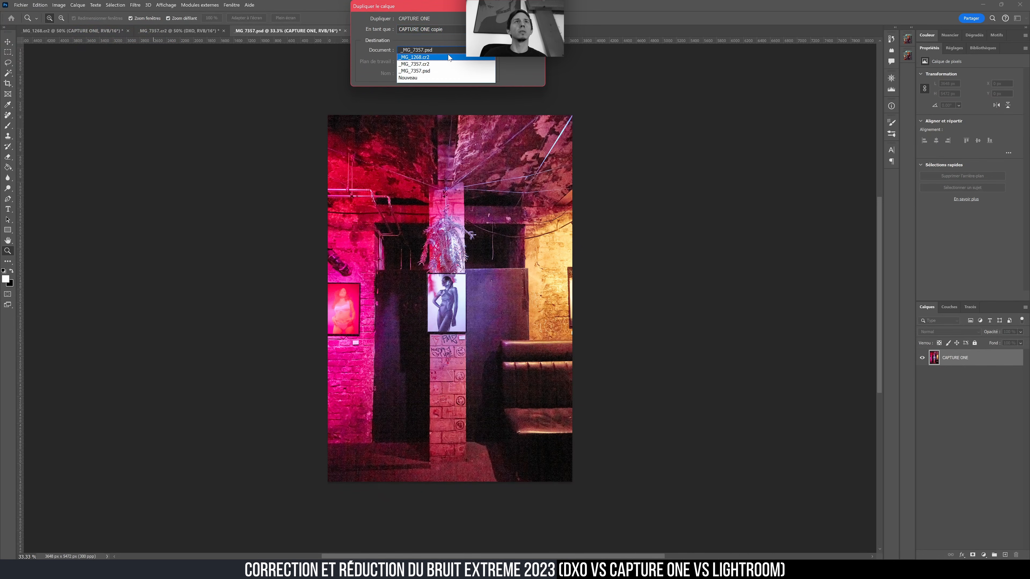
{"action": "left_click", "coordinate": [448, 64]}
{"action": "left_click", "coordinate": [521, 19]}
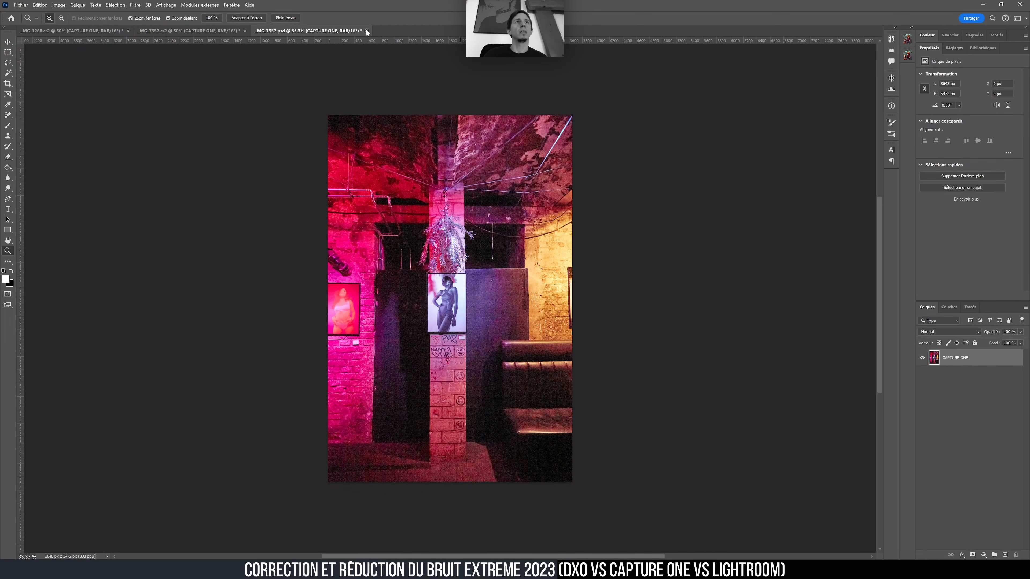
{"action": "left_click", "coordinate": [366, 31]}
{"action": "left_click", "coordinate": [564, 217]}
View _MG_1268.cr2 at 100%, isolate the LIGHTROOM layer, and show the DXO and CAPTURE ONE layers again one by one to compare them.
{"action": "left_click", "coordinate": [91, 29]}
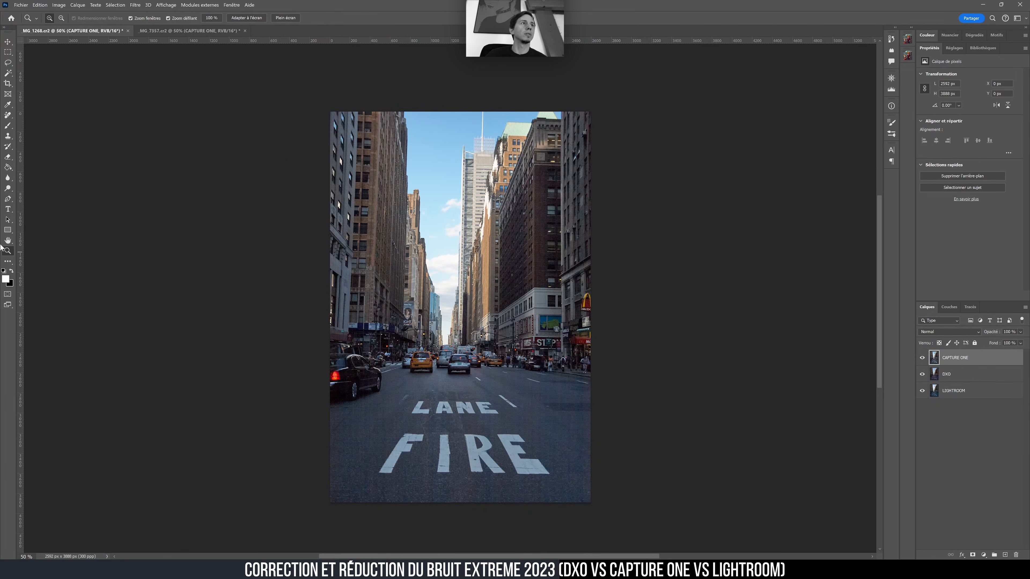
{"action": "double_click", "coordinate": [7, 250]}
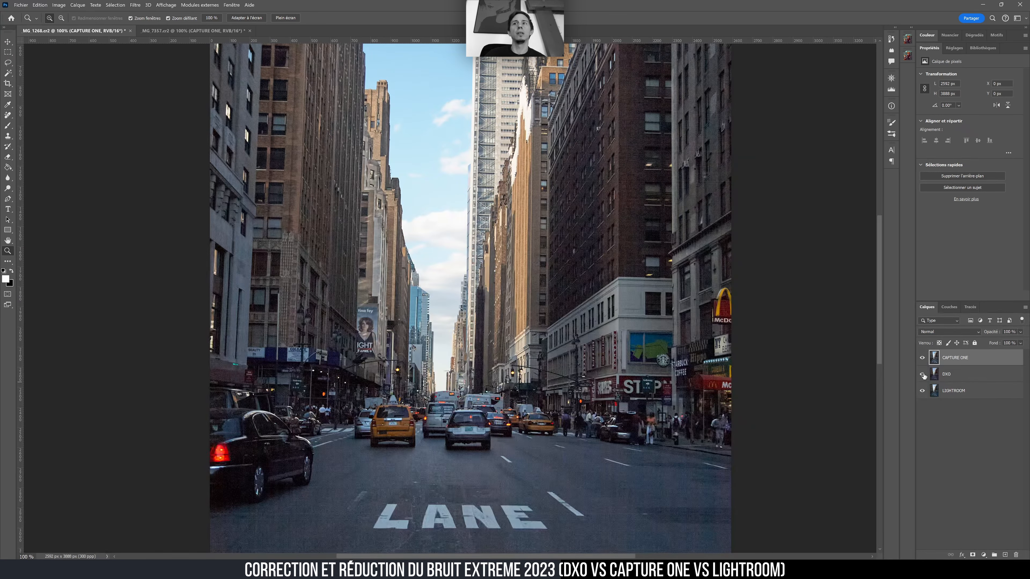
{"action": "left_click", "coordinate": [923, 391], "text": "alt"}
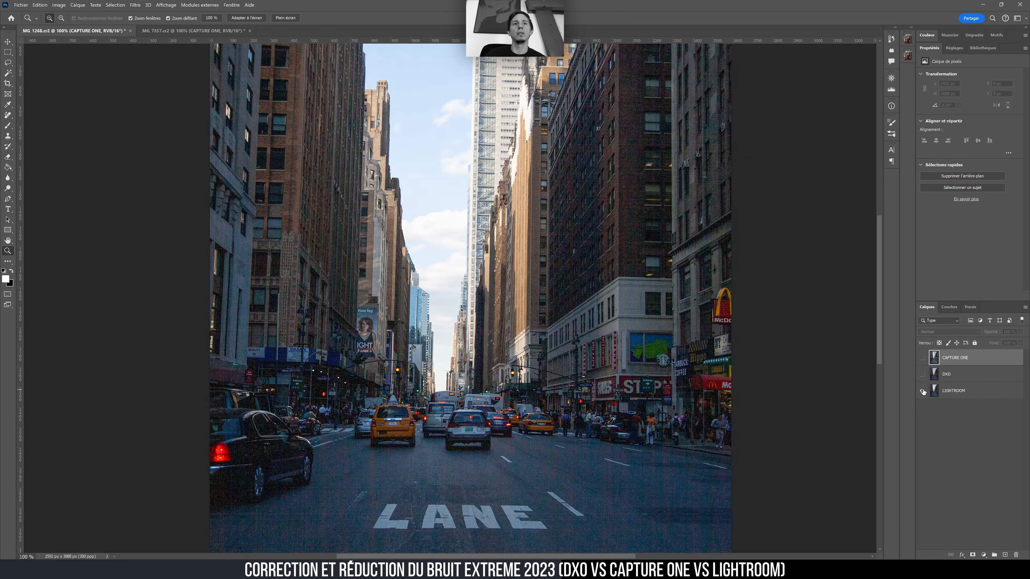
{"action": "left_click", "coordinate": [922, 374]}
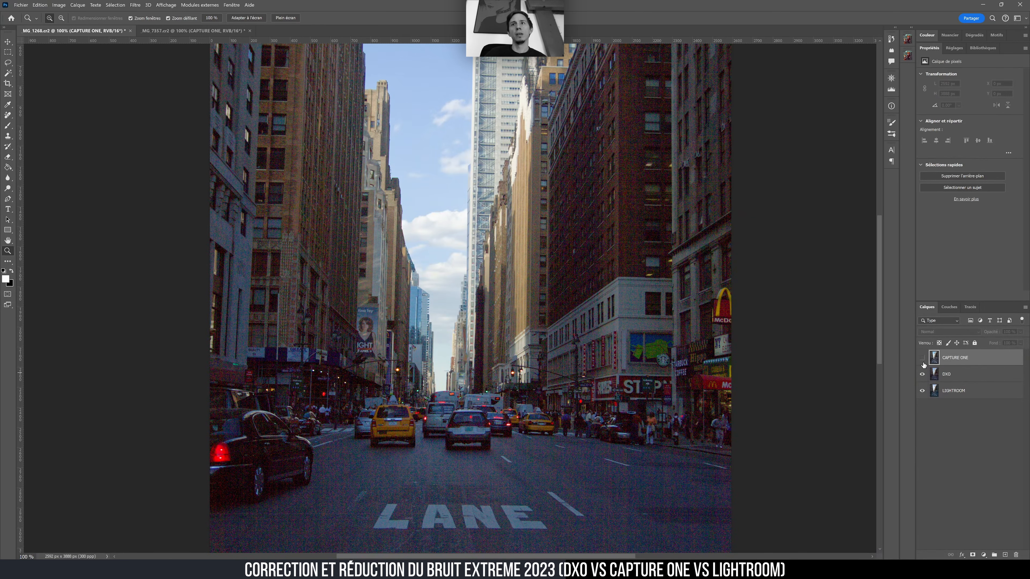
{"action": "left_click", "coordinate": [922, 359]}
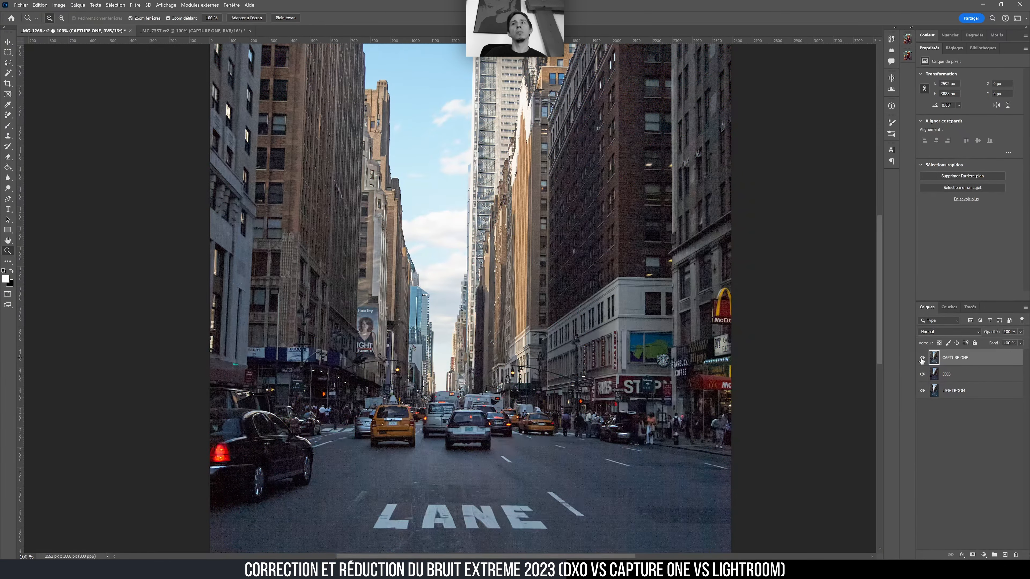
Hide the DXO layer and switch the CAPTURE ONE layer's visibility repeatedly to compare it with the LIGHTROOM version of the street photo.
{"action": "left_click", "coordinate": [922, 375]}
{"action": "left_click", "coordinate": [921, 359]}
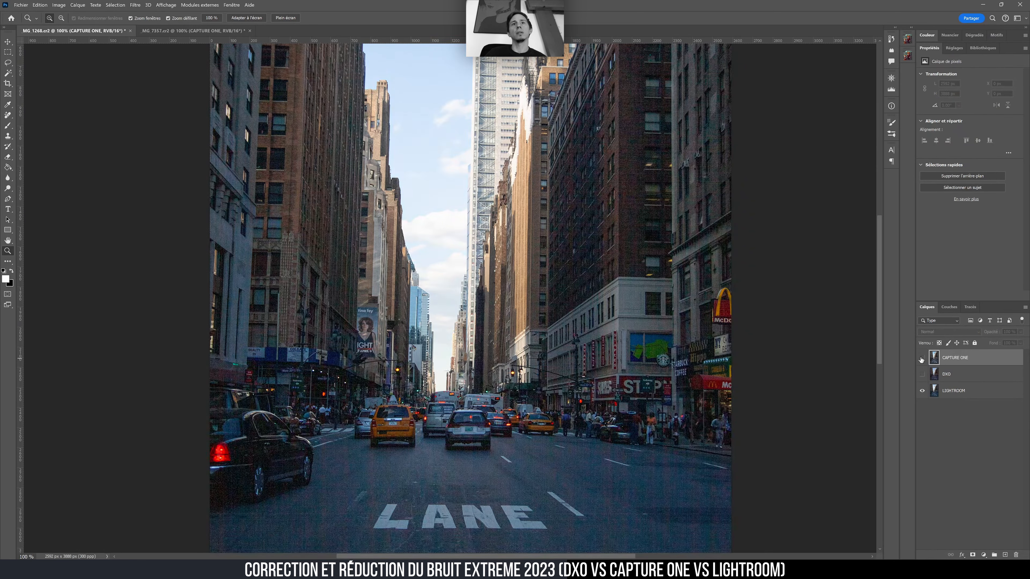
{"action": "left_click", "coordinate": [922, 360]}
{"action": "left_click", "coordinate": [921, 359]}
{"action": "left_click", "coordinate": [921, 359]}
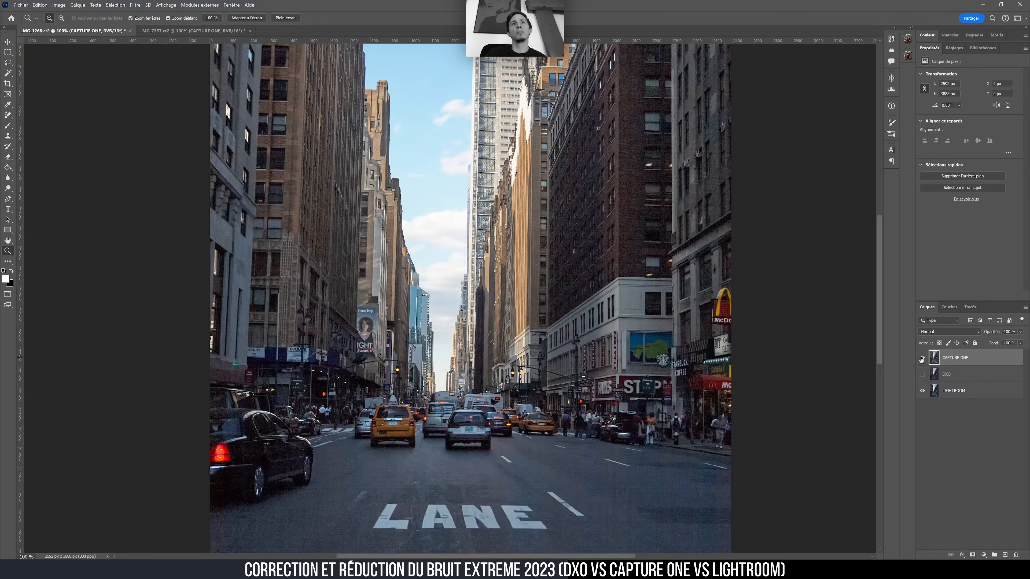
{"action": "left_click", "coordinate": [921, 359]}
{"action": "left_click", "coordinate": [921, 359]}
{"action": "left_click", "coordinate": [922, 359]}
{"action": "left_click", "coordinate": [921, 359]}
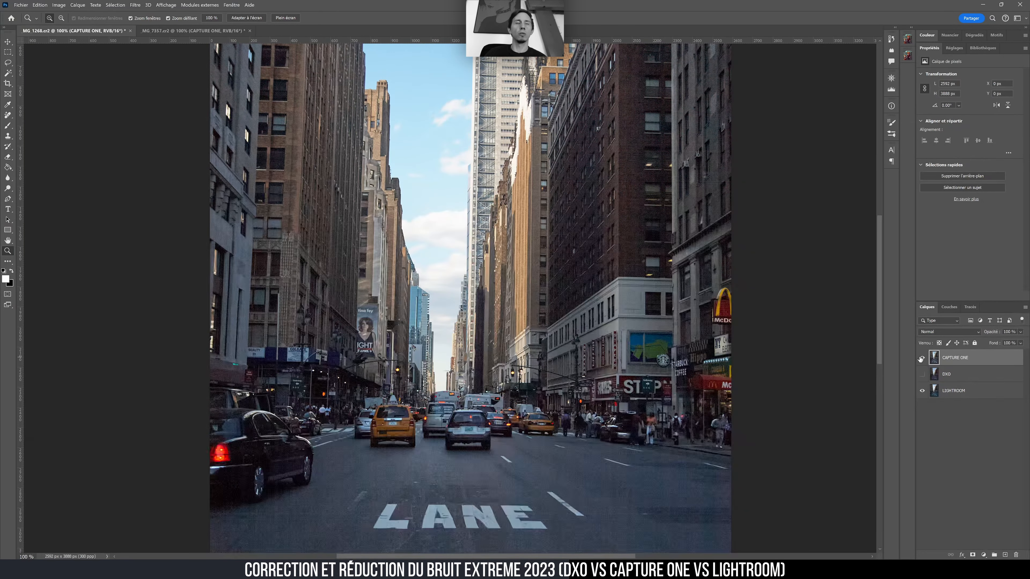
{"action": "left_click", "coordinate": [922, 360]}
{"action": "left_click", "coordinate": [921, 359]}
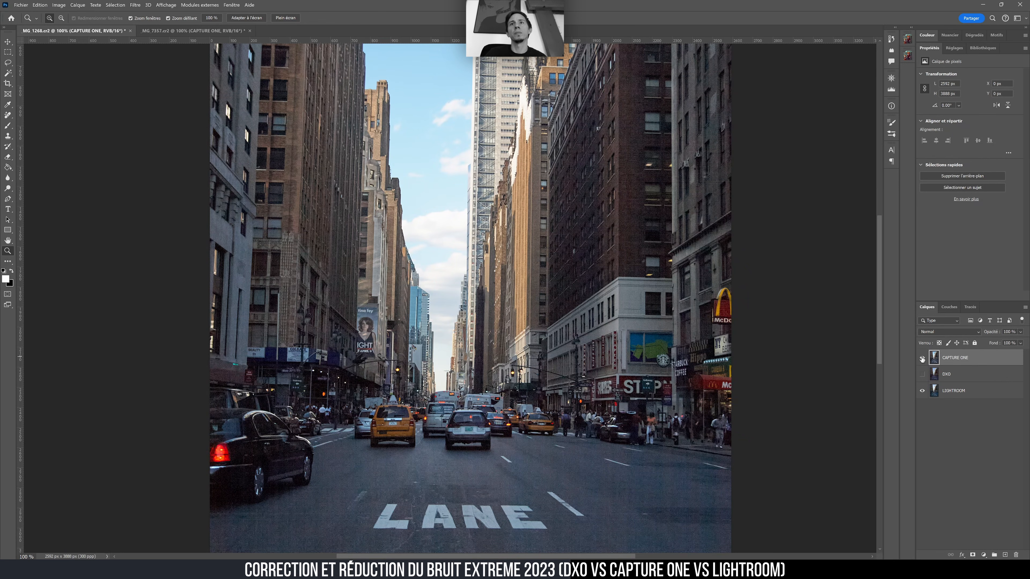
Compare the DXO rendering of the street photo with the LIGHTROOM and CAPTURE ONE versions, leaving all three layers shown.
{"action": "left_click", "coordinate": [922, 374]}
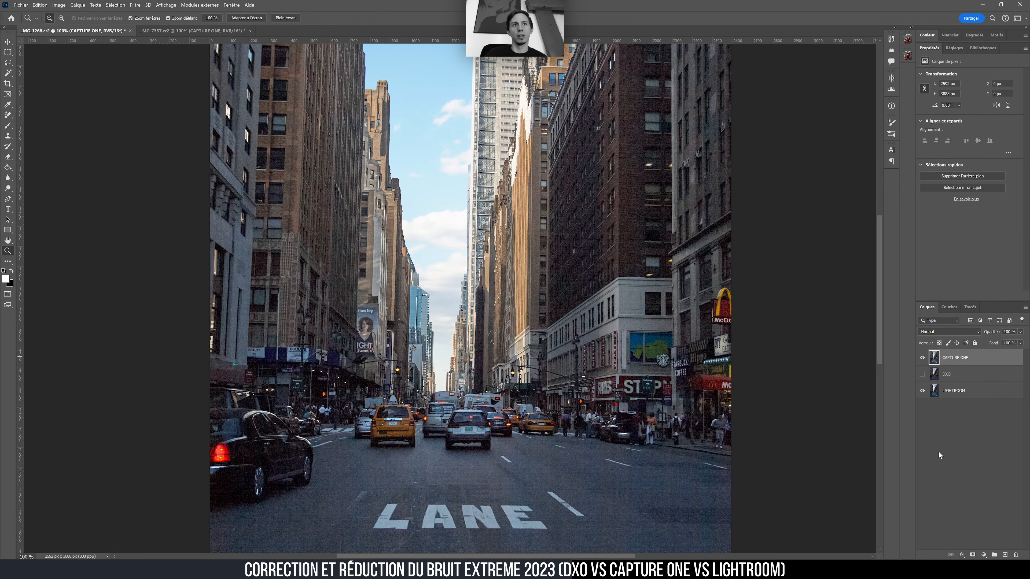
{"action": "left_click", "coordinate": [922, 358]}
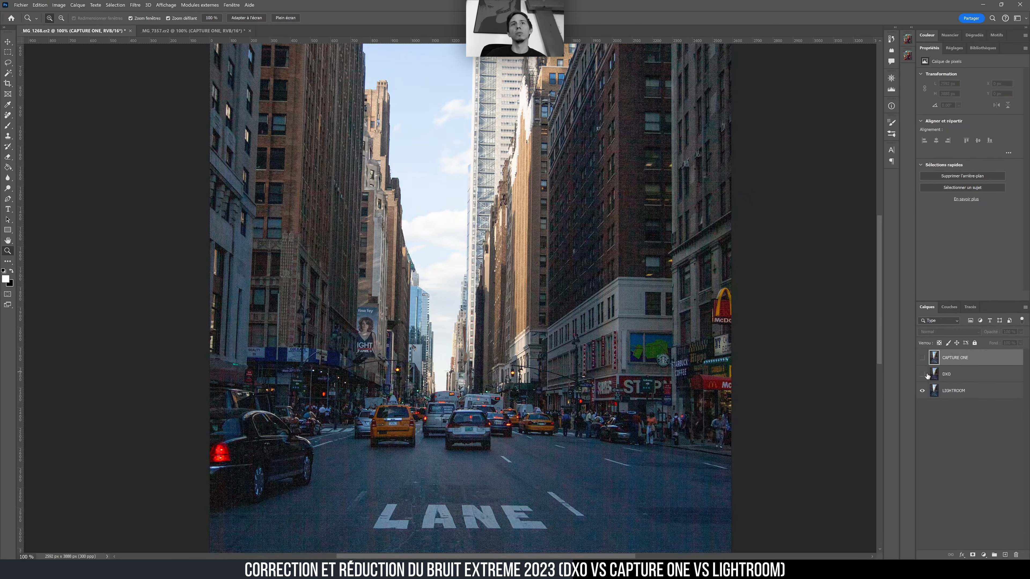
{"action": "left_click", "coordinate": [921, 358]}
{"action": "left_click", "coordinate": [922, 375]}
{"action": "left_click", "coordinate": [922, 357]}
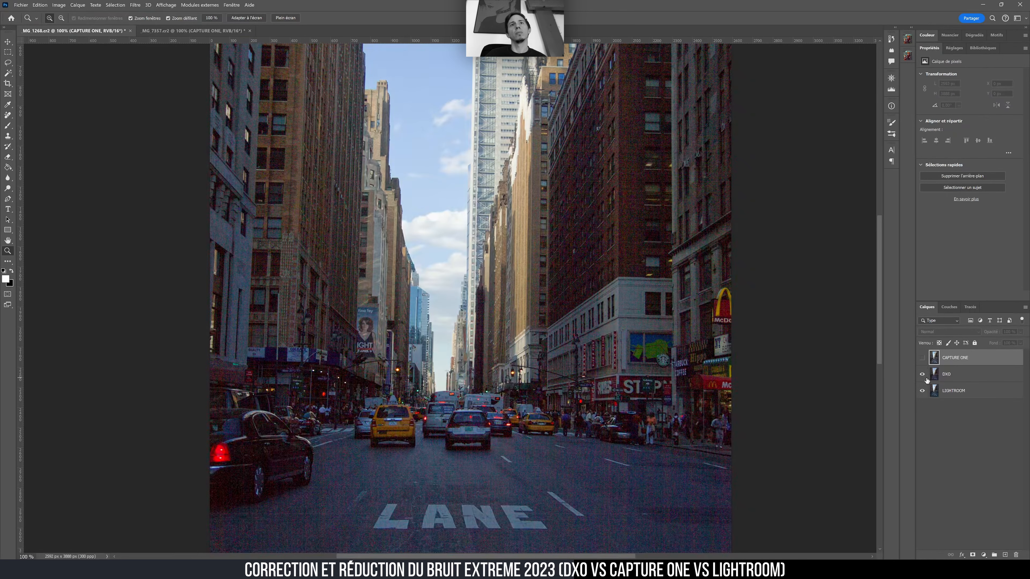
{"action": "left_click", "coordinate": [922, 358]}
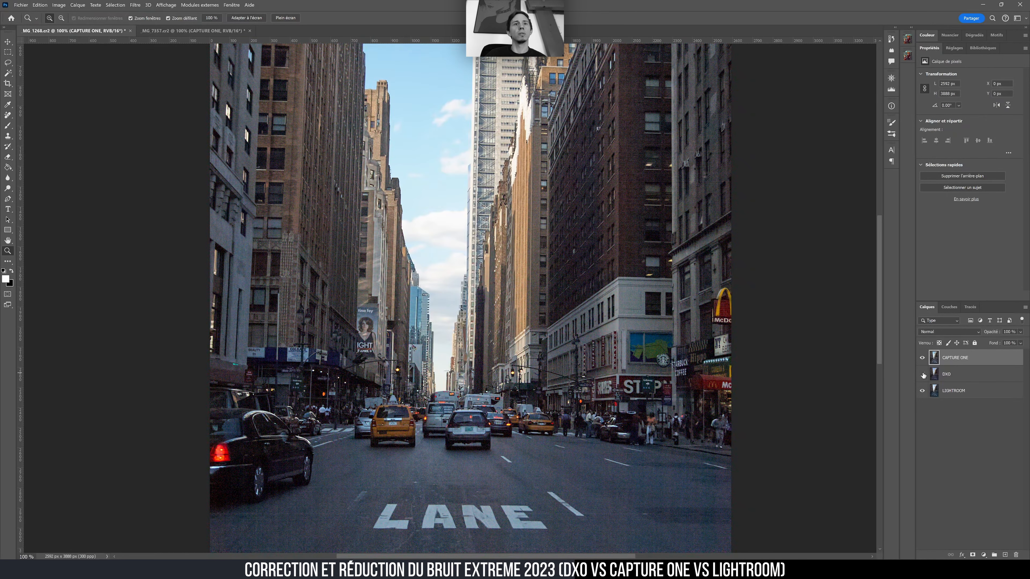
{"action": "left_click", "coordinate": [922, 358]}
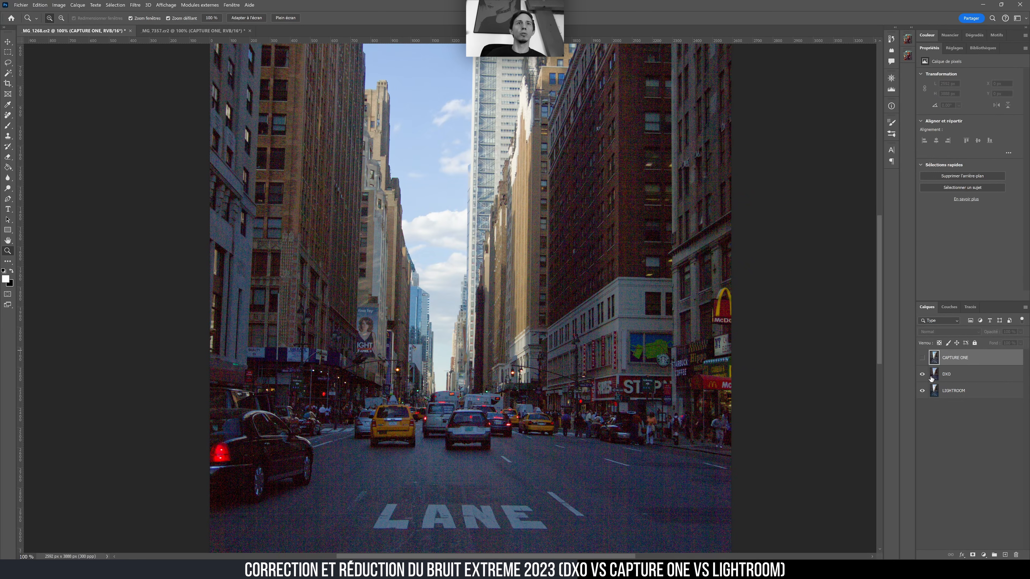
{"action": "left_click", "coordinate": [922, 358]}
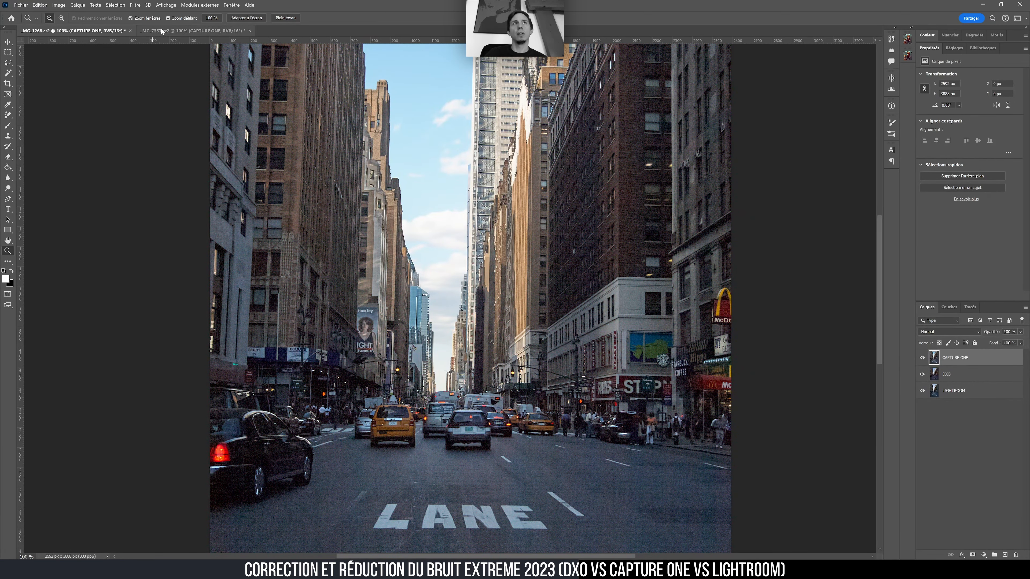
In _MG_7357.cr2, hide the CAPTURE ONE layer and switch the DXO layer's visibility to compare its noise with the LIGHTROOM version.
{"action": "left_click", "coordinate": [175, 27]}
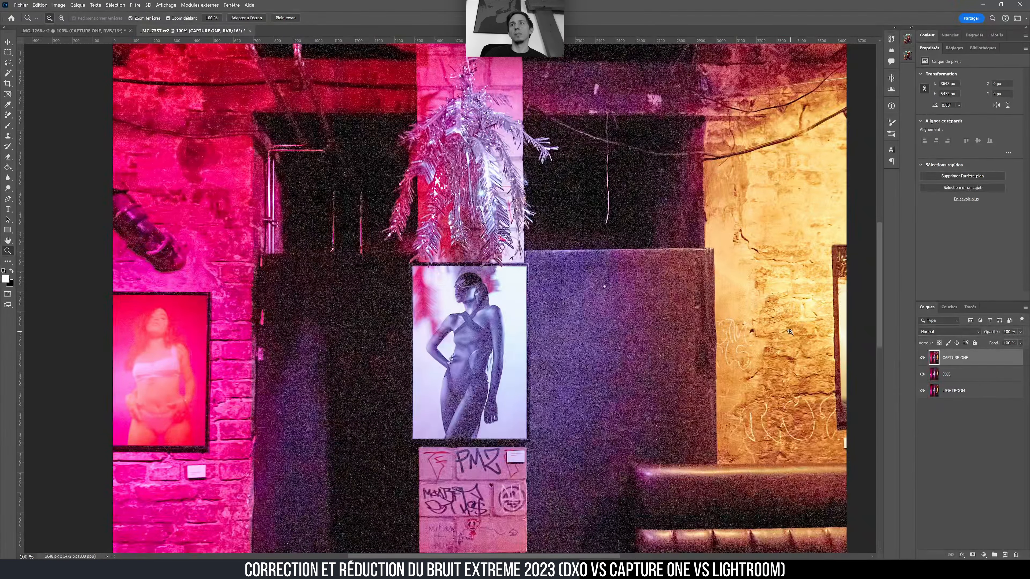
{"action": "left_click_drag", "start_coordinate": [600, 222], "coordinate": [577, 256]}
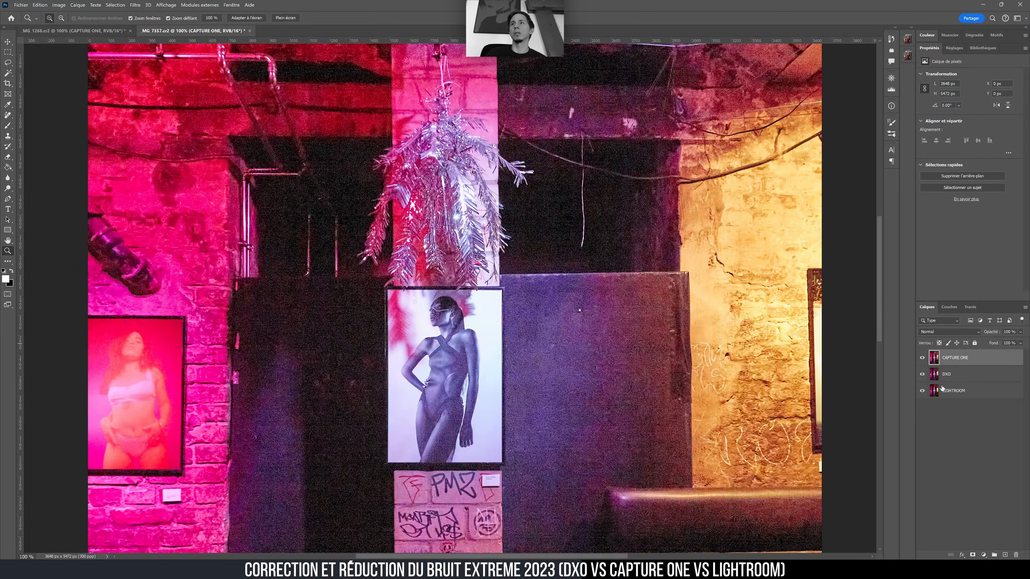
{"action": "left_click_drag", "start_coordinate": [922, 358], "coordinate": [922, 374]}
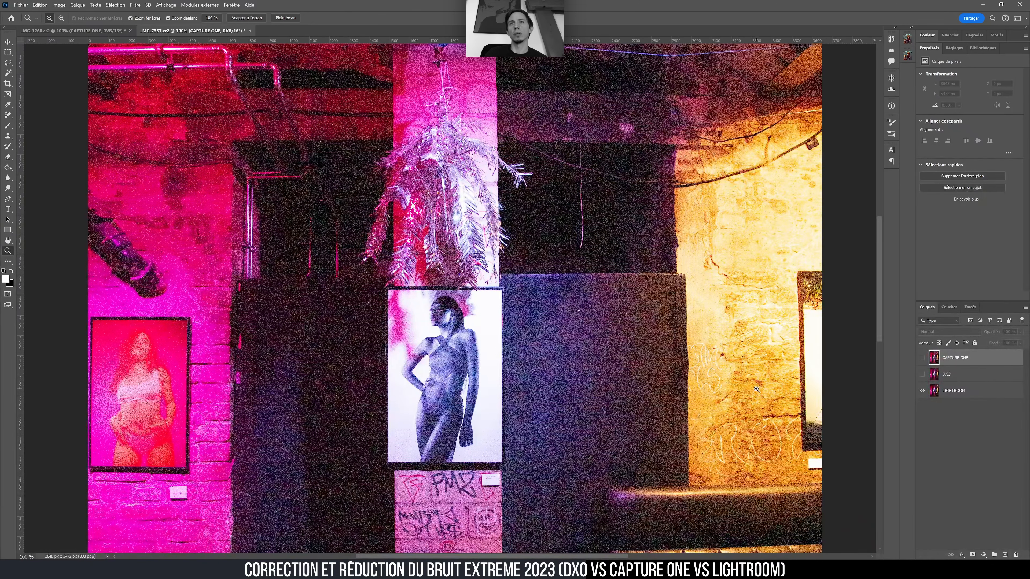
{"action": "left_click", "coordinate": [923, 376]}
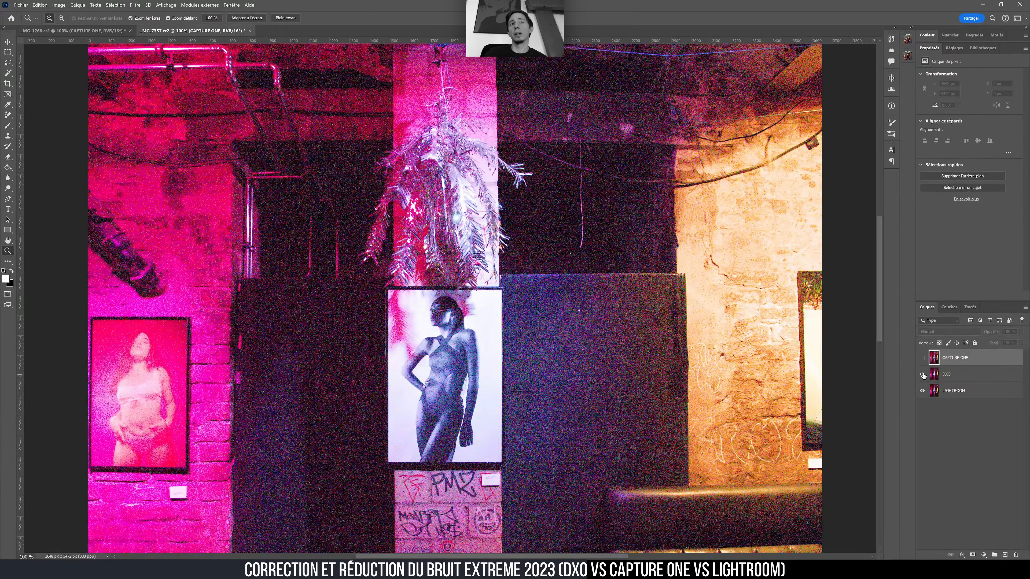
{"action": "left_click", "coordinate": [923, 376]}
{"action": "left_click", "coordinate": [923, 376]}
{"action": "left_click", "coordinate": [923, 376]}
{"action": "left_click", "coordinate": [923, 376]}
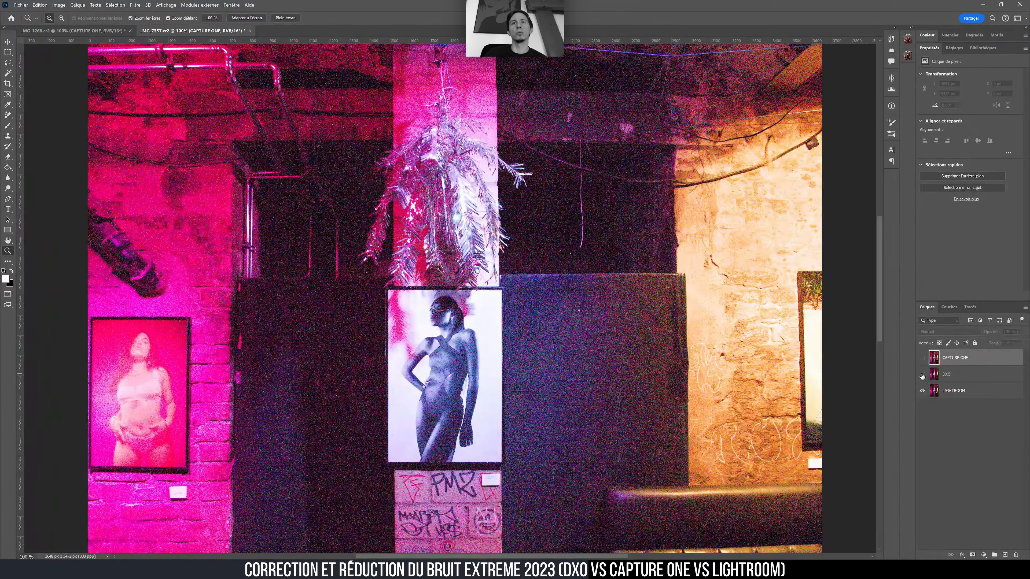
{"action": "left_click", "coordinate": [922, 376]}
{"action": "left_click", "coordinate": [923, 376]}
With DXO hidden, switch the CAPTURE ONE layer's visibility to compare its noise with the LIGHTROOM version of the bar interior.
{"action": "left_click", "coordinate": [921, 359]}
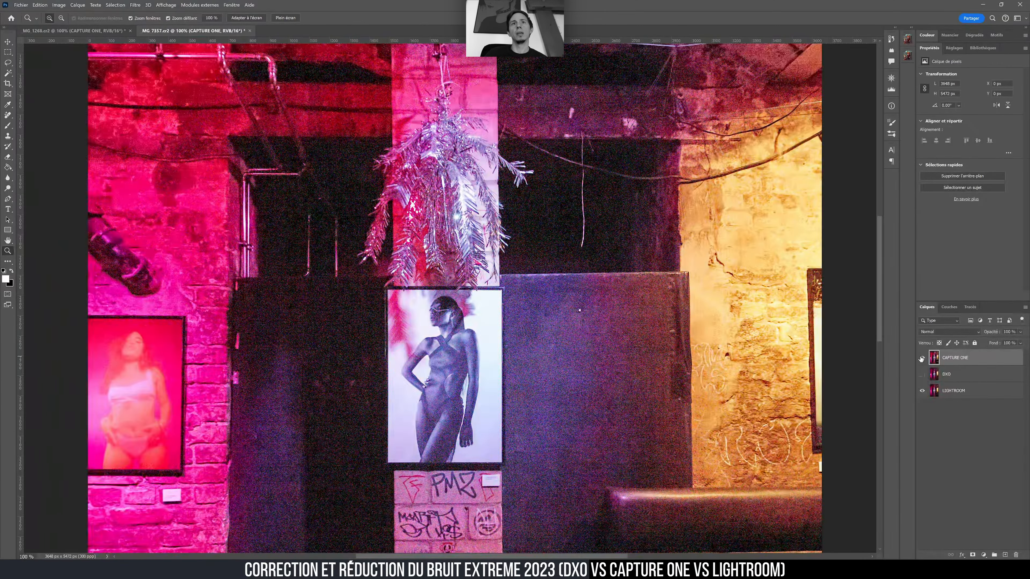
{"action": "left_click", "coordinate": [921, 359]}
{"action": "left_click", "coordinate": [922, 359]}
{"action": "left_click", "coordinate": [922, 359]}
{"action": "left_click", "coordinate": [922, 360]}
{"action": "left_click", "coordinate": [921, 360]}
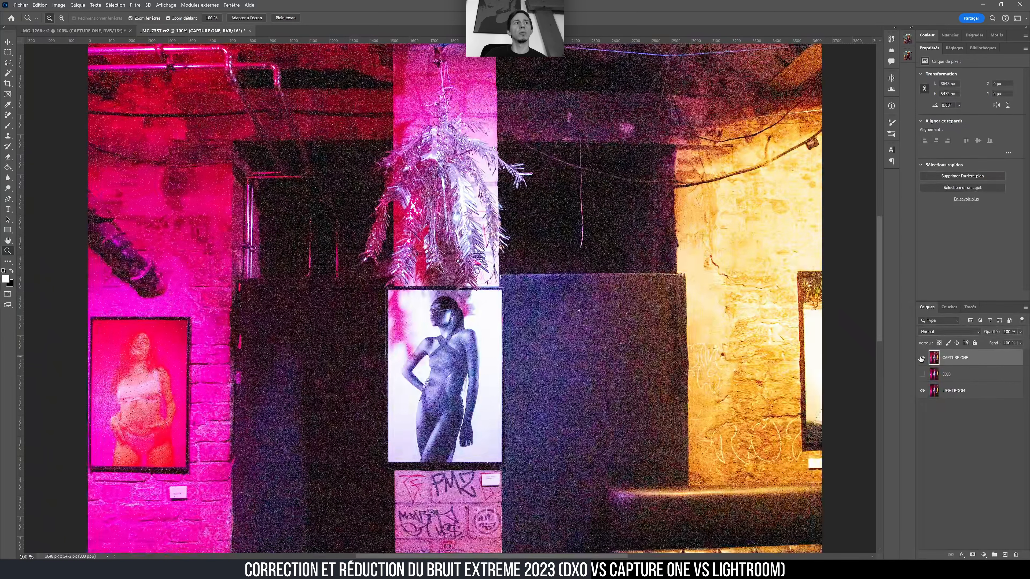
{"action": "left_click", "coordinate": [922, 359]}
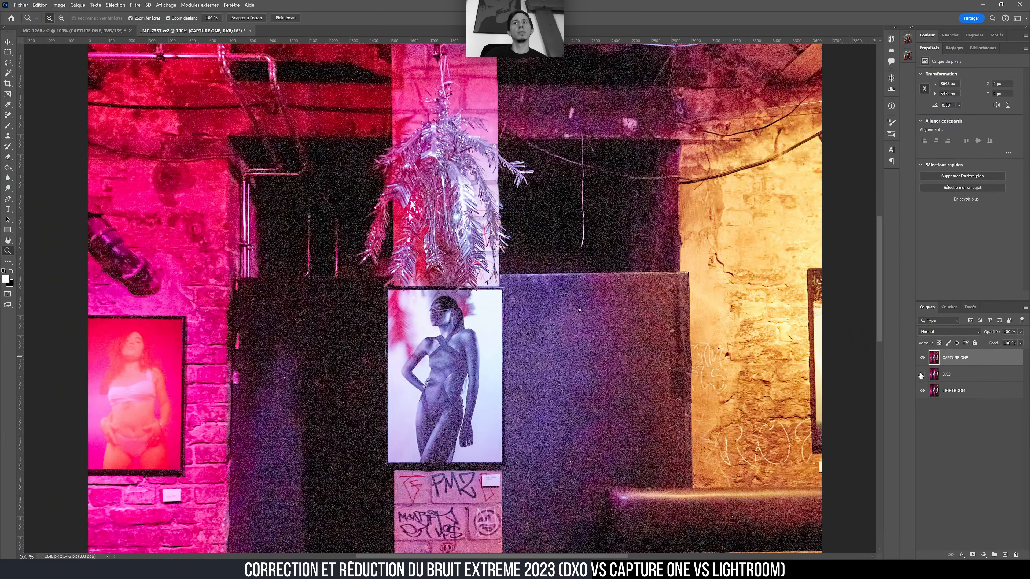
Compare all three renderings of _MG_7357.cr2 by alternating the visibility of CAPTURE ONE and DXO, leaving every layer shown.
{"action": "left_click", "coordinate": [922, 360]}
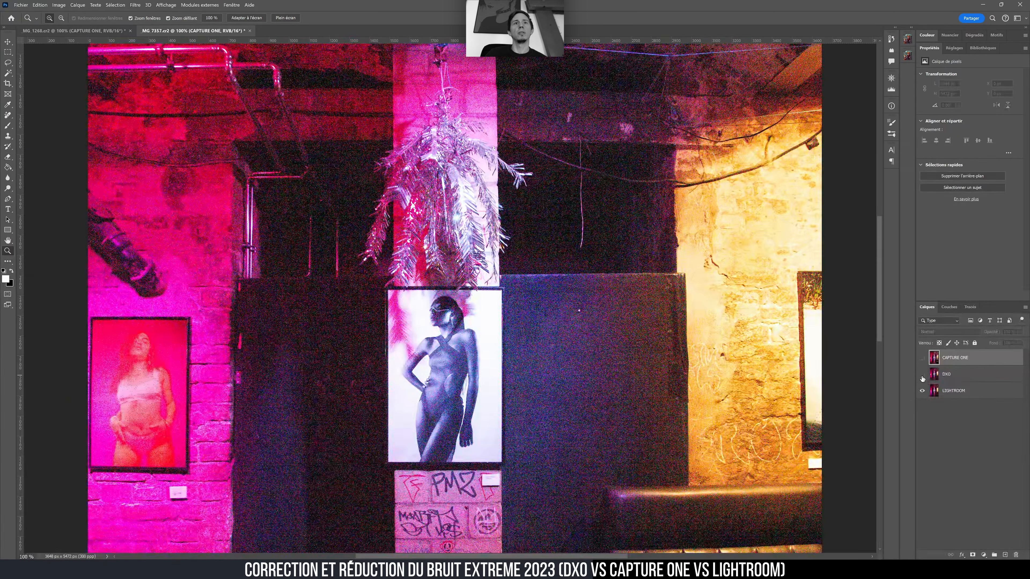
{"action": "left_click", "coordinate": [922, 357]}
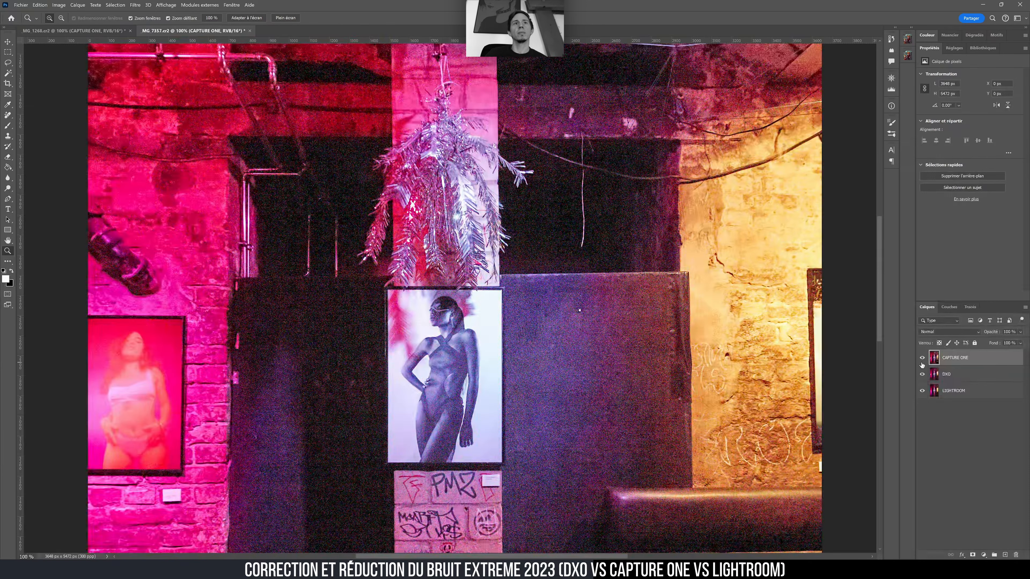
{"action": "left_click", "coordinate": [921, 365]}
{"action": "left_click", "coordinate": [922, 365]}
{"action": "left_click", "coordinate": [922, 359]}
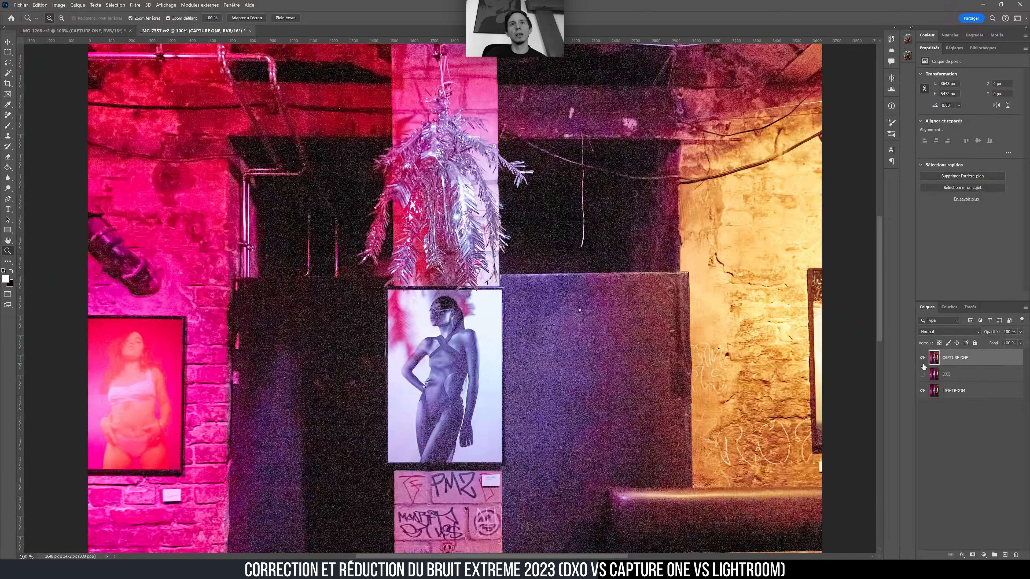
{"action": "left_click", "coordinate": [923, 364]}
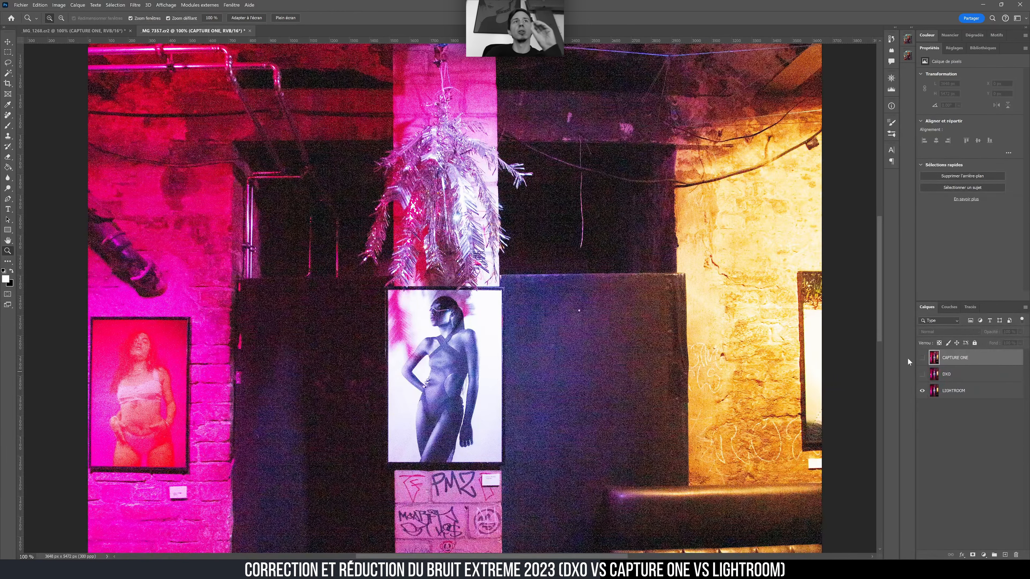
{"action": "left_click", "coordinate": [922, 358]}
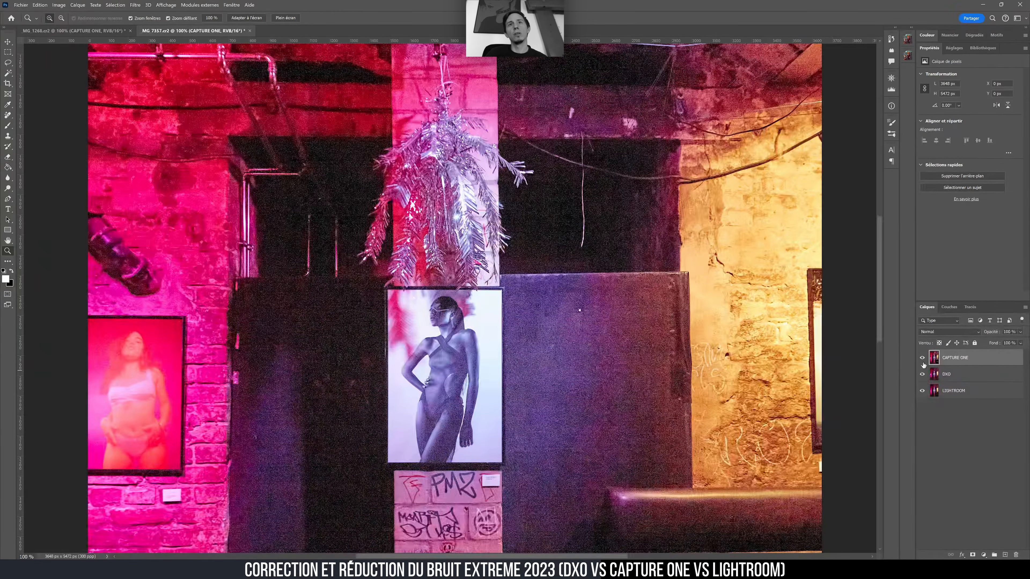
{"action": "left_click", "coordinate": [922, 359]}
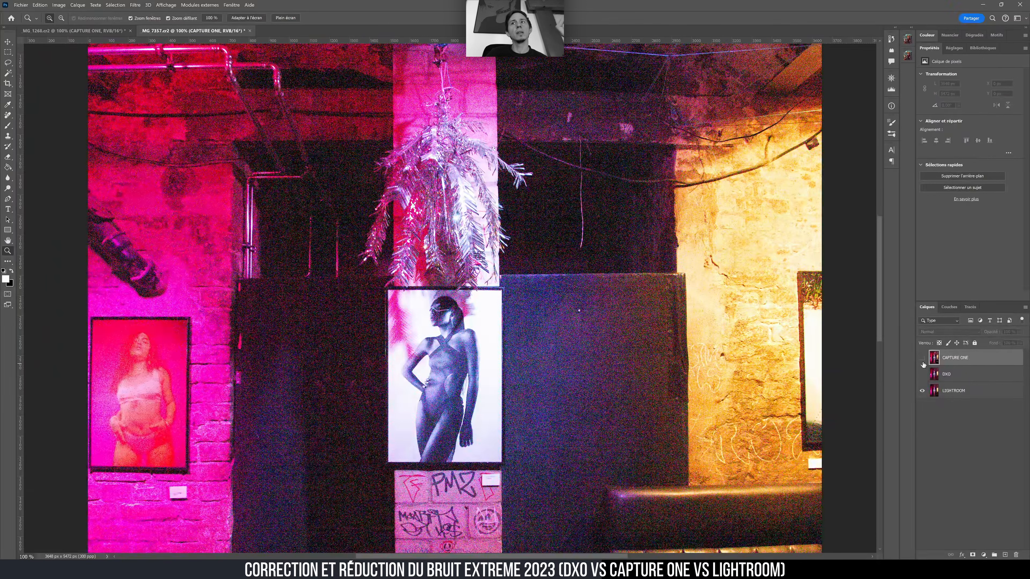
{"action": "left_click", "coordinate": [922, 374]}
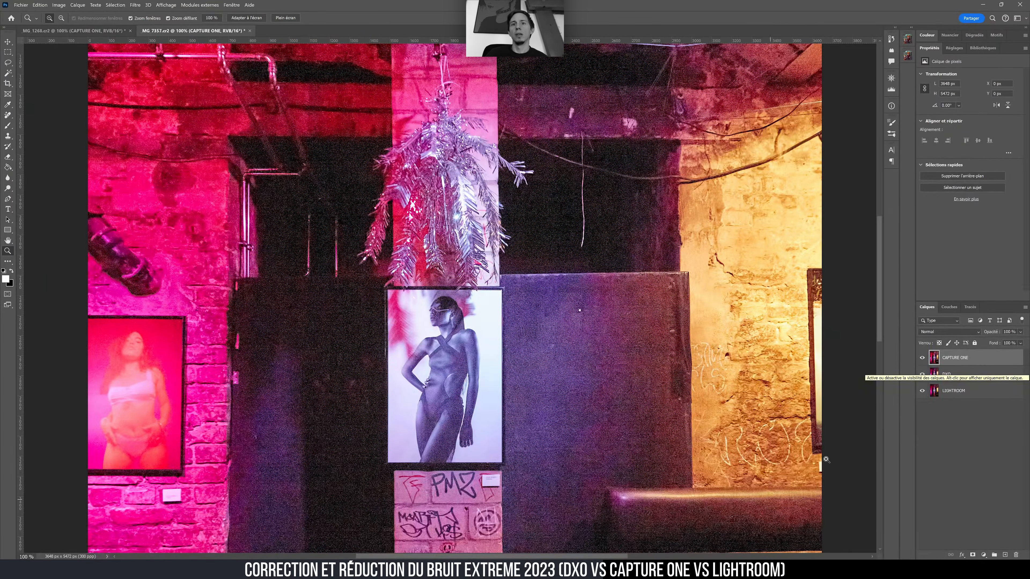
{"action": "left_click", "coordinate": [923, 359]}
{"action": "left_click", "coordinate": [922, 360]}
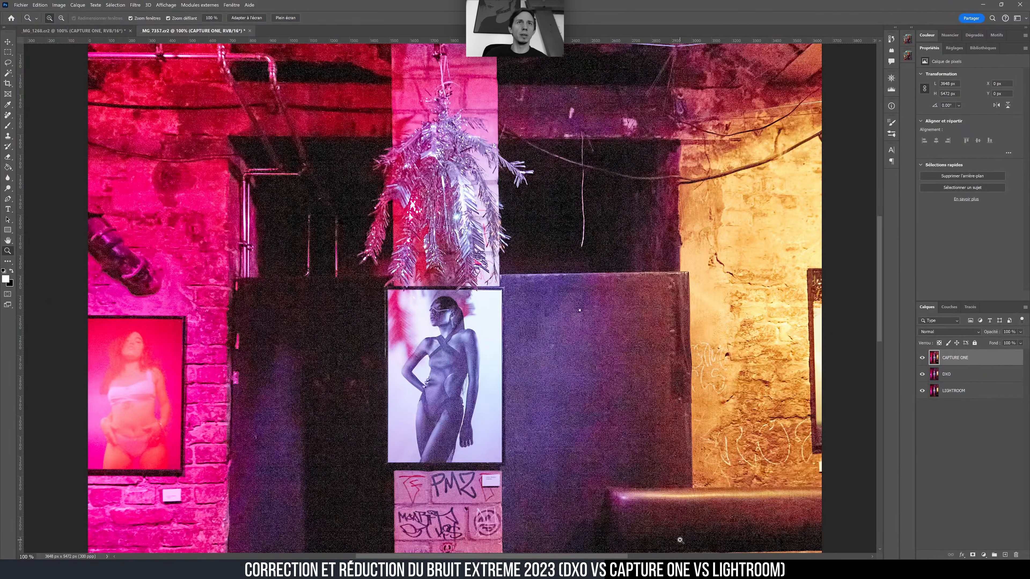
Switch to Adobe Bridge and open the street photo _MG_1268.cr2 in Camera Raw.
{"action": "mouse_move", "coordinate": [639, 572]}
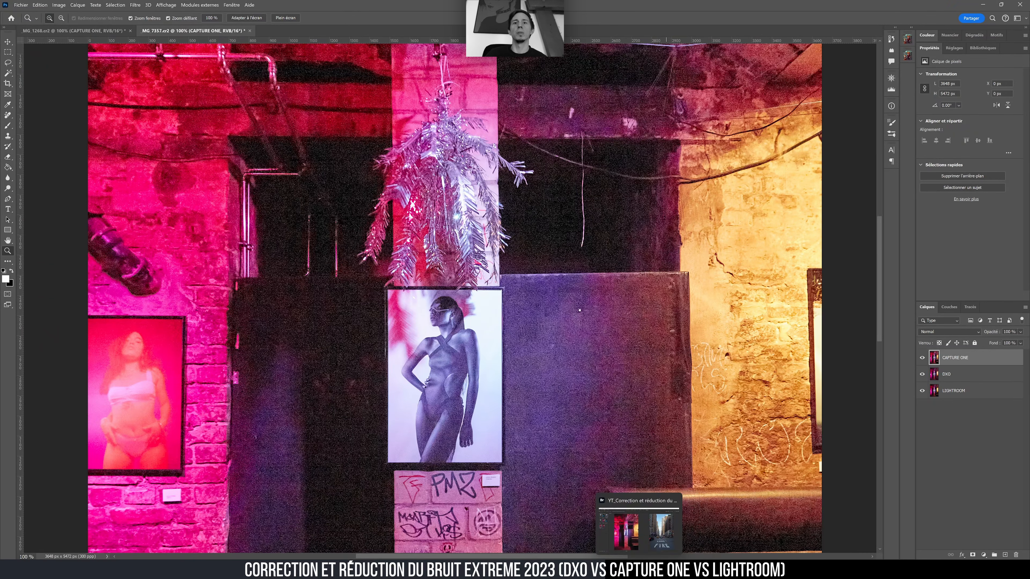
{"action": "left_click", "coordinate": [642, 539]}
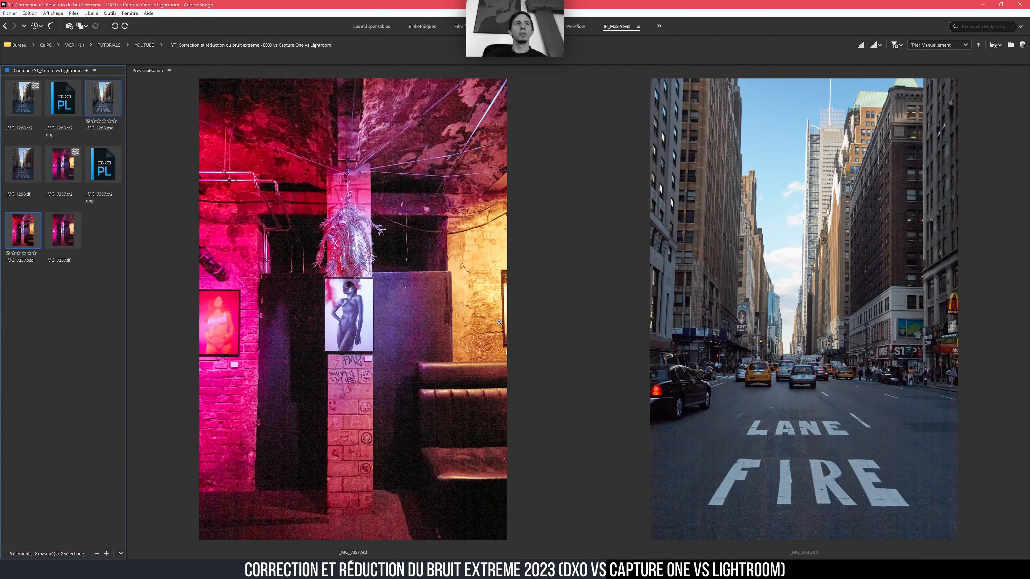
{"action": "left_click", "coordinate": [77, 339]}
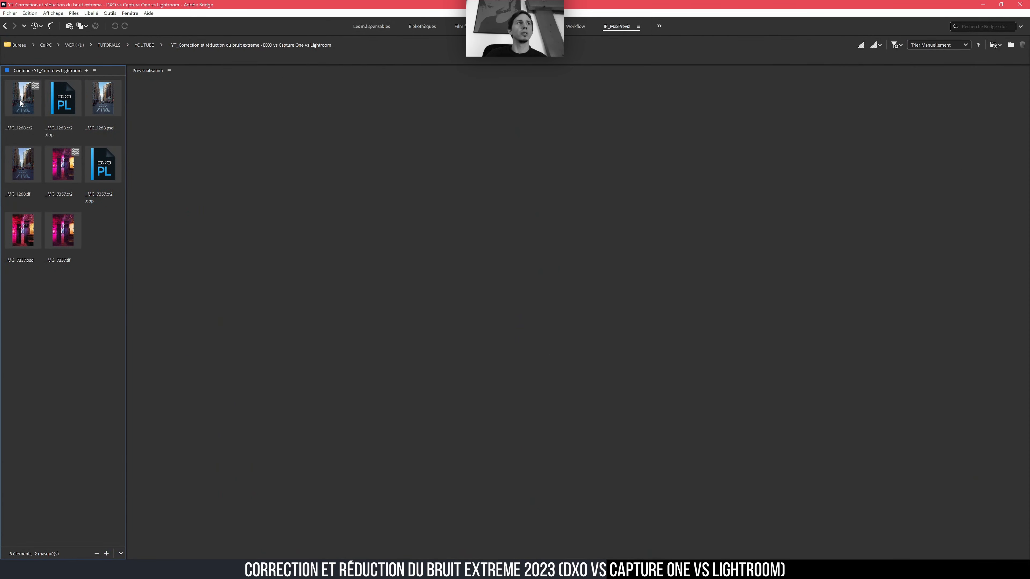
{"action": "left_click", "coordinate": [612, 570]}
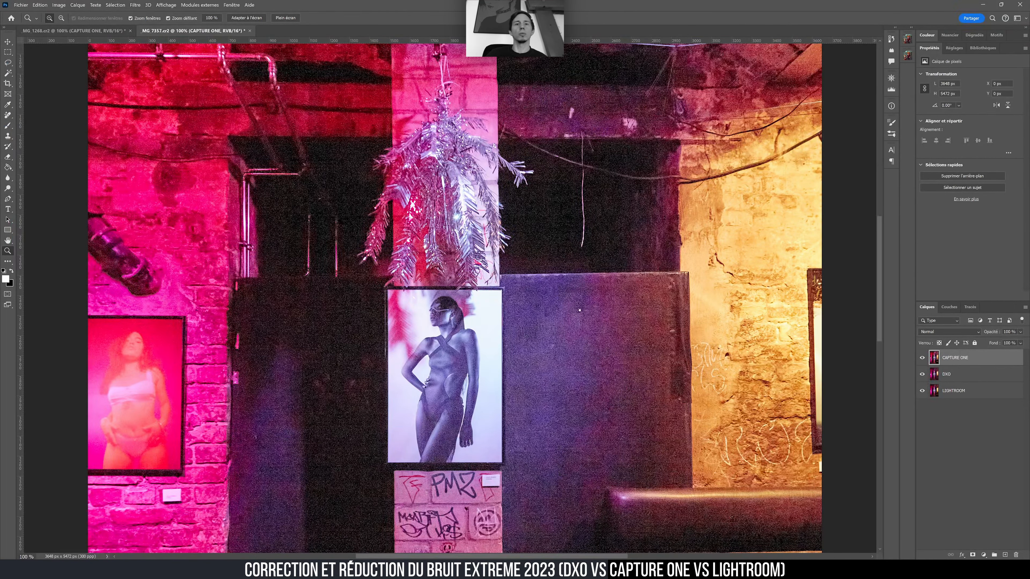
{"action": "key", "text": "alt+Tab"}
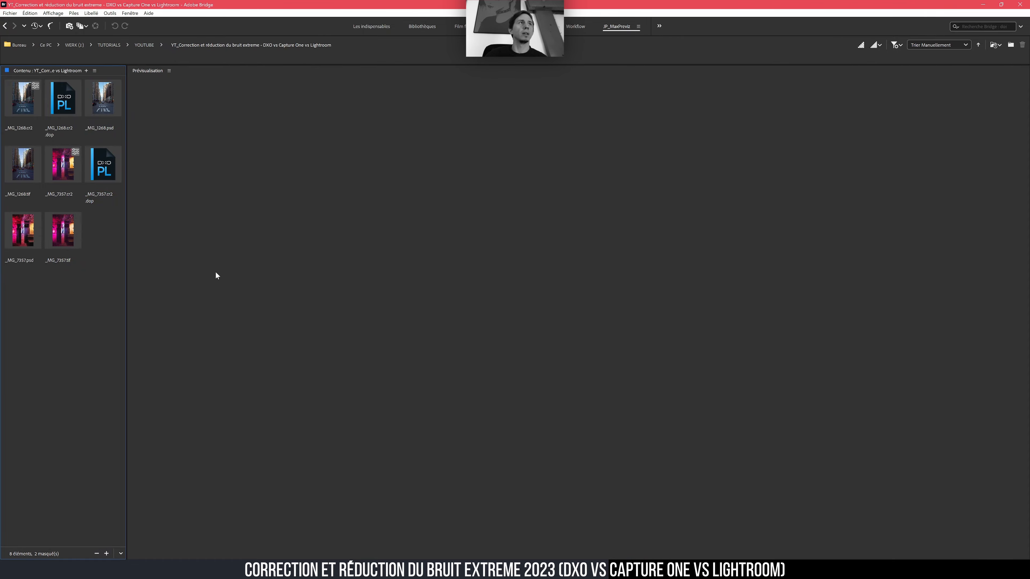
{"action": "left_click", "coordinate": [15, 100]}
{"action": "right_click", "coordinate": [19, 102]}
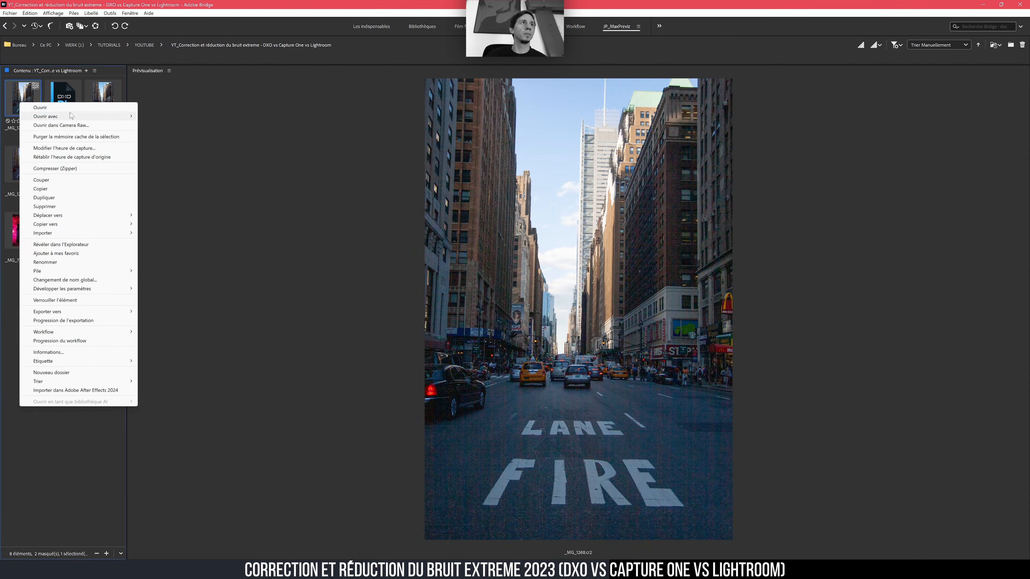
{"action": "left_click", "coordinate": [77, 125]}
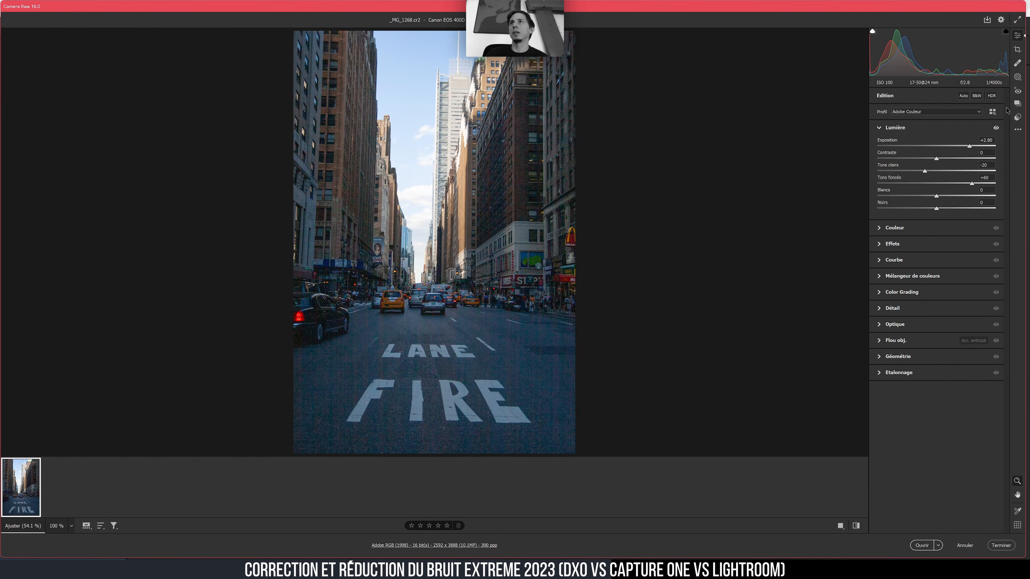
Open the AI noise reduction settings for the street photo and inspect the preview around the cars and road.
{"action": "left_click", "coordinate": [881, 309]}
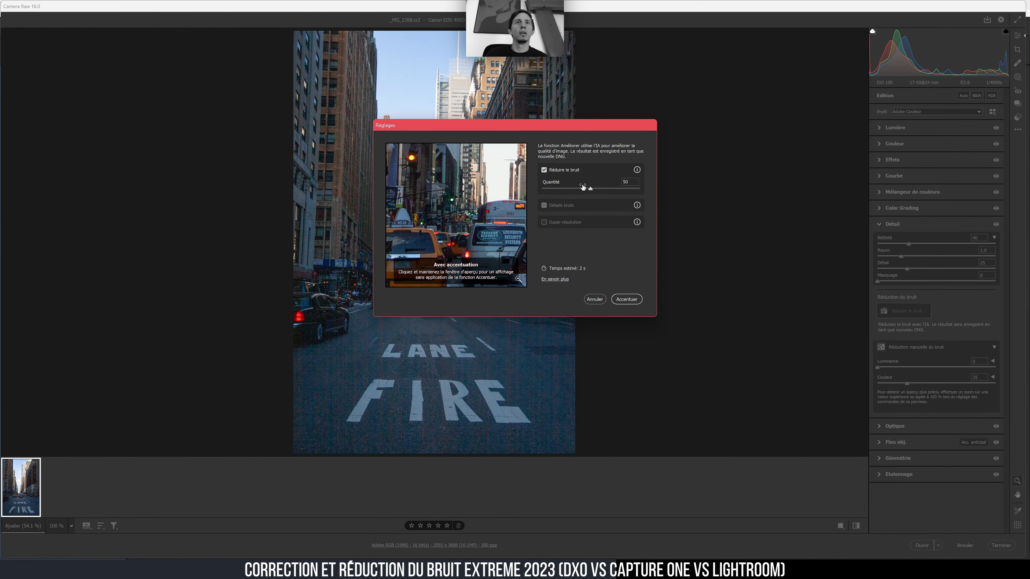
{"action": "left_click_drag", "start_coordinate": [473, 255], "coordinate": [408, 218]}
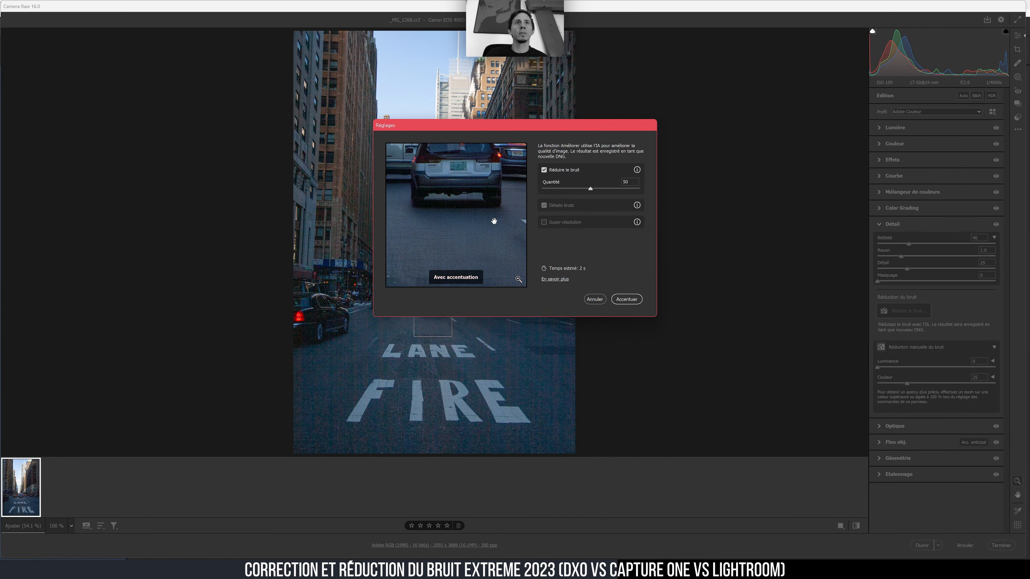
{"action": "left_click_drag", "start_coordinate": [494, 221], "coordinate": [441, 254]}
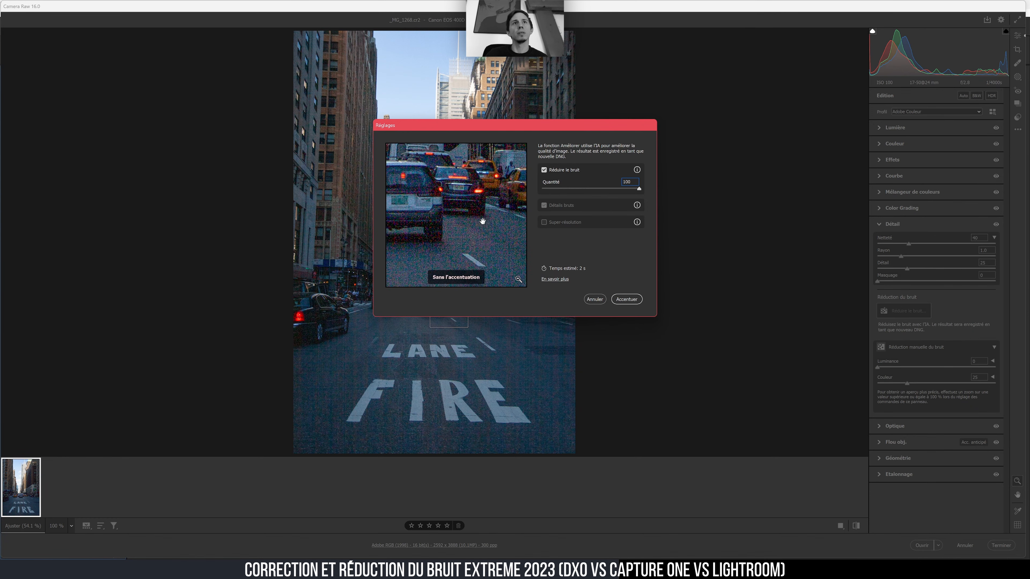
Examine the noise reduction preview at a Quantité of 100 across the taxis, road surface and sidewalk.
{"action": "left_click_drag", "start_coordinate": [485, 226], "coordinate": [547, 246]}
{"action": "left_click_drag", "start_coordinate": [481, 243], "coordinate": [572, 242]}
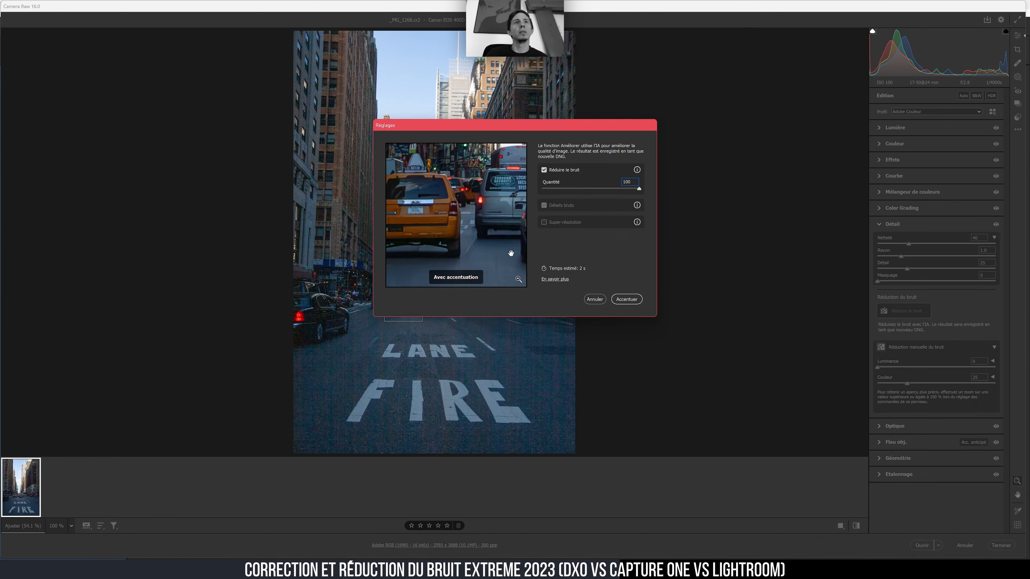
{"action": "left_click_drag", "start_coordinate": [486, 254], "coordinate": [528, 205]}
{"action": "left_click_drag", "start_coordinate": [514, 241], "coordinate": [467, 275]}
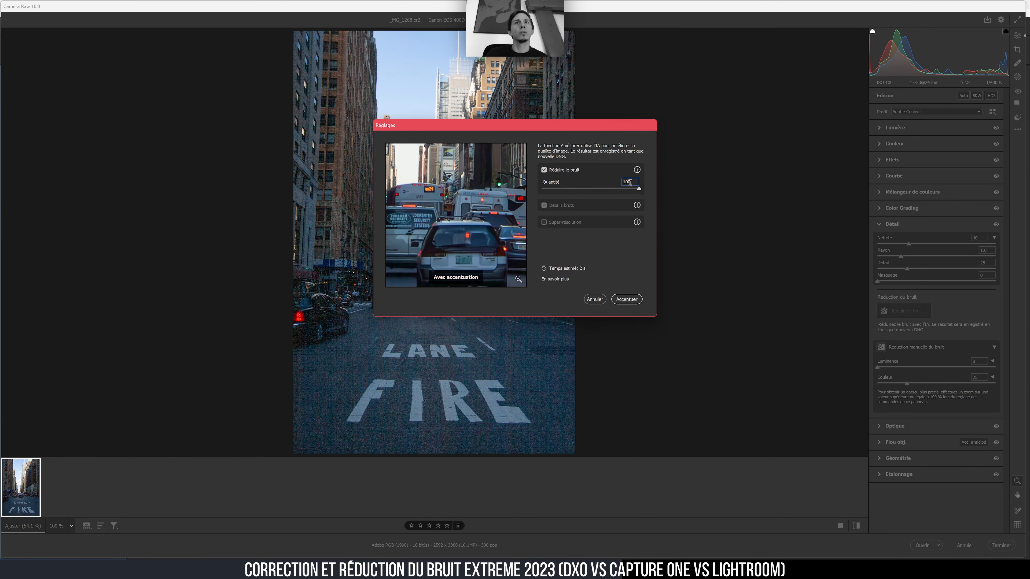
{"action": "left_click_drag", "start_coordinate": [490, 247], "coordinate": [538, 161]}
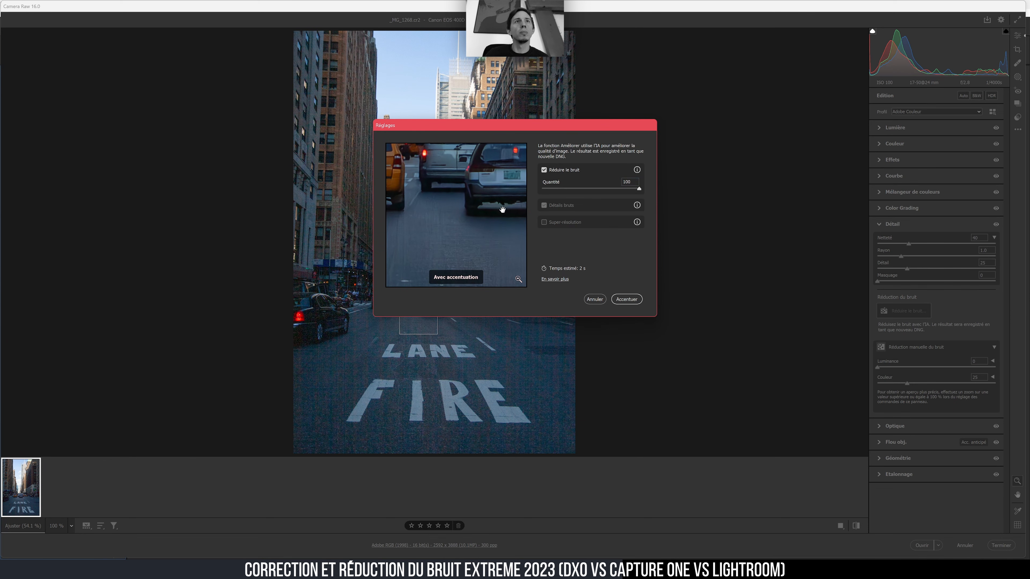
{"action": "mouse_move", "coordinate": [502, 210]}
{"action": "left_mouse_down"}
{"action": "mouse_move", "coordinate": [509, 220]}
{"action": "mouse_move", "coordinate": [497, 220]}
{"action": "left_mouse_up"}
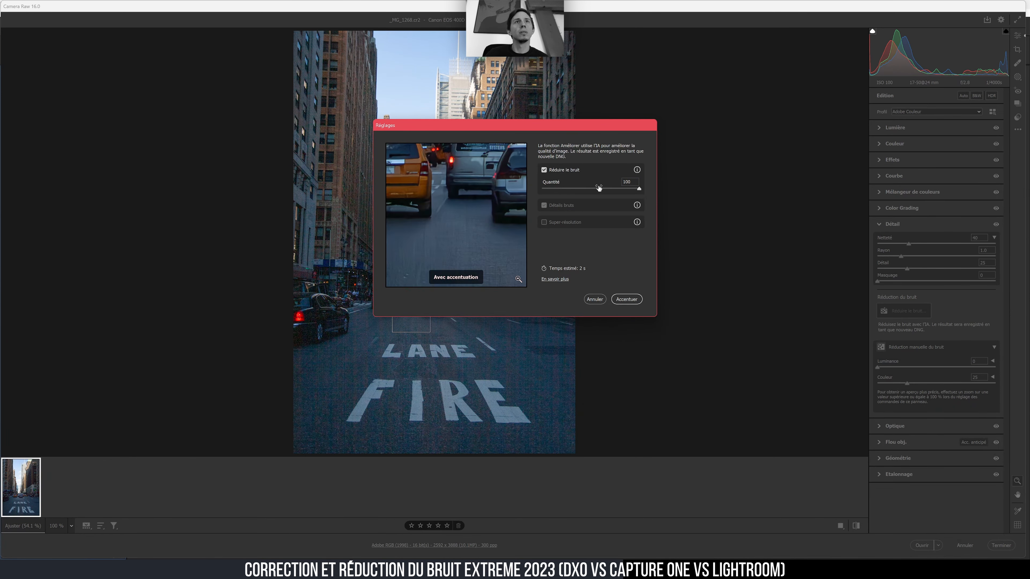
{"action": "left_click", "coordinate": [504, 190]}
{"action": "left_click", "coordinate": [504, 189]}
{"action": "left_click_drag", "start_coordinate": [481, 203], "coordinate": [496, 268]}
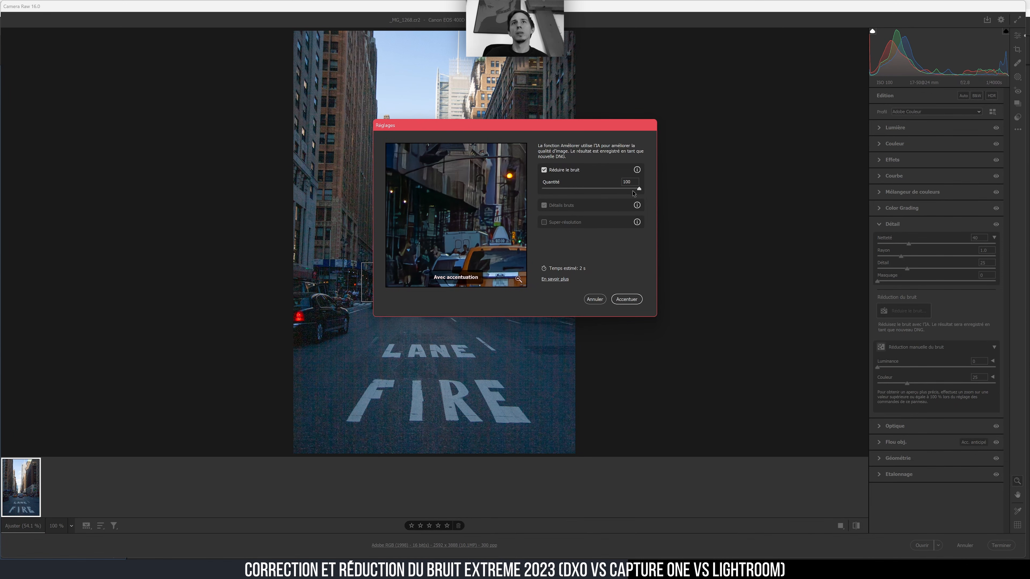
Set the noise reduction Quantité to 90, check the road in the preview and generate the enhanced version.
{"action": "left_click_drag", "start_coordinate": [638, 190], "coordinate": [630, 188]}
{"action": "left_click_drag", "start_coordinate": [492, 230], "coordinate": [406, 164]}
{"action": "left_click_drag", "start_coordinate": [475, 214], "coordinate": [471, 241]}
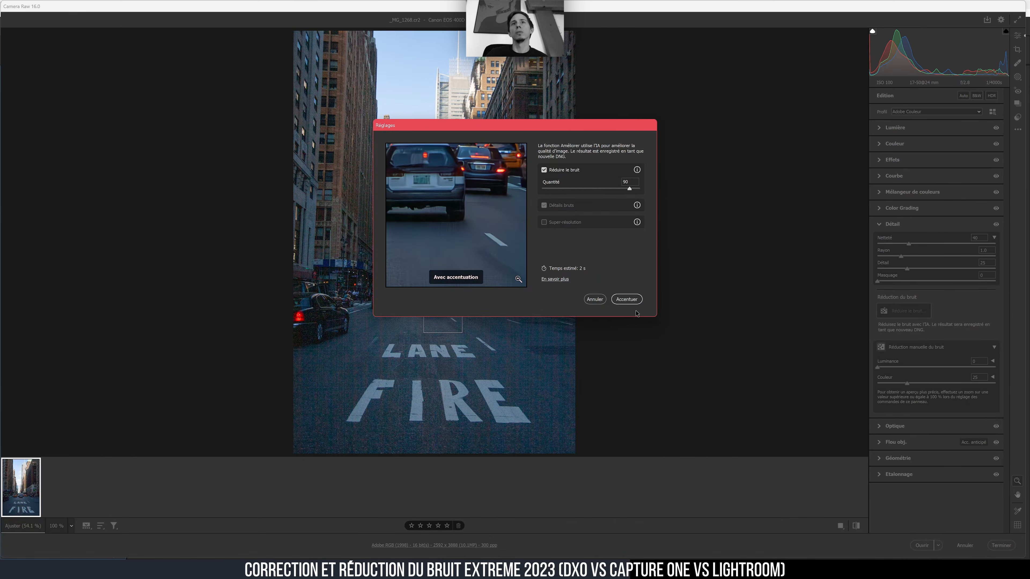
{"action": "left_click", "coordinate": [639, 301]}
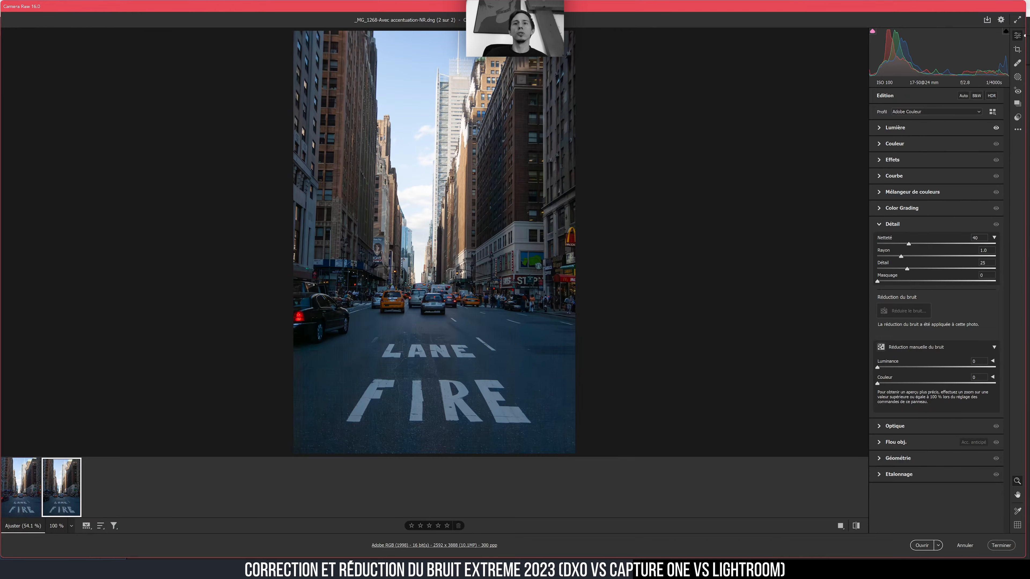
Open the denoised _MG_1268-Avec accentuation-NR.dng in Photoshop.
{"action": "mouse_move", "coordinate": [674, 572]}
{"action": "left_click_drag", "start_coordinate": [441, 7], "coordinate": [807, 137]}
{"action": "double_click", "coordinate": [807, 137]}
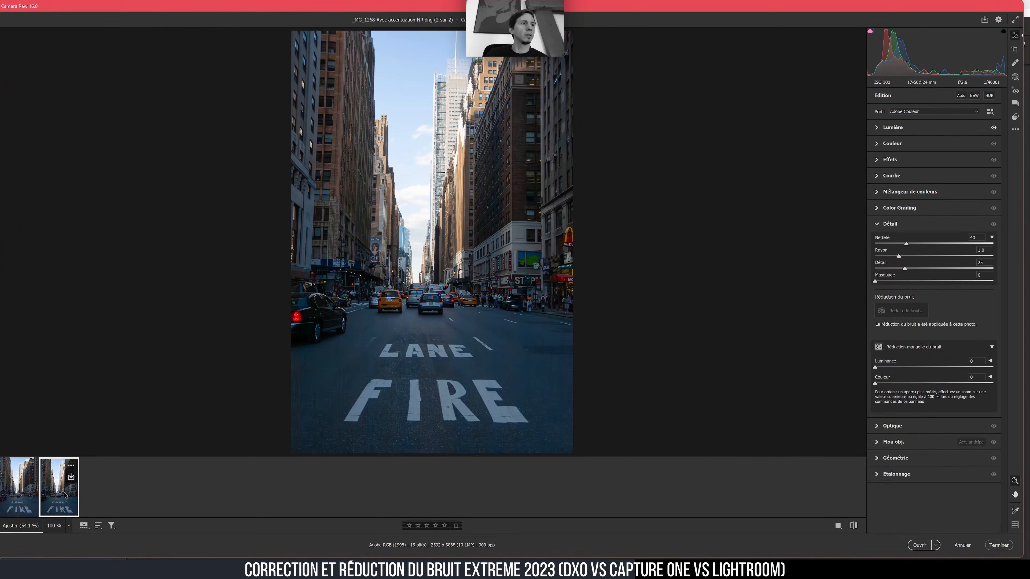
{"action": "left_click", "coordinate": [72, 466]}
{"action": "left_click", "coordinate": [805, 487]}
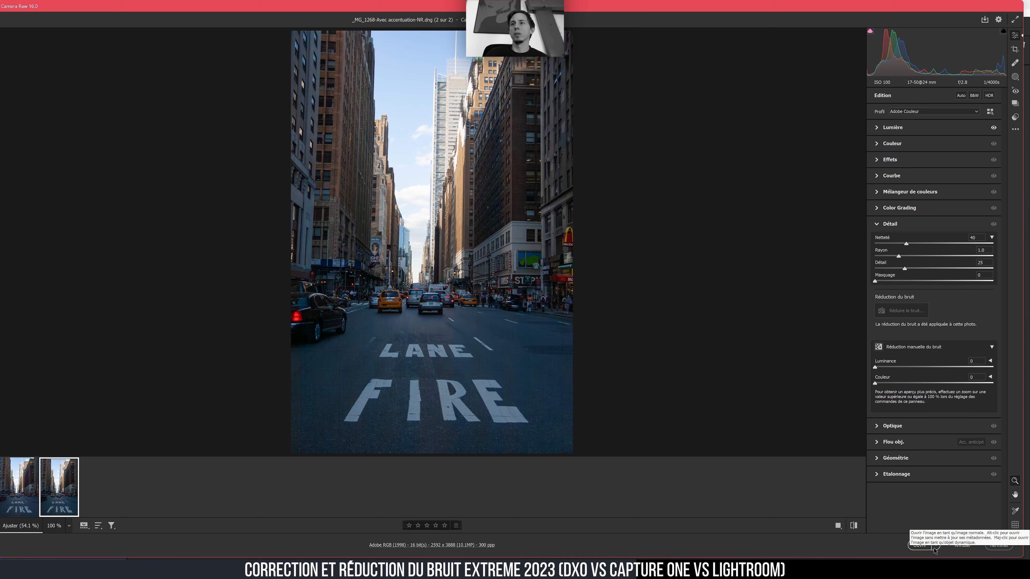
{"action": "left_click", "coordinate": [921, 547]}
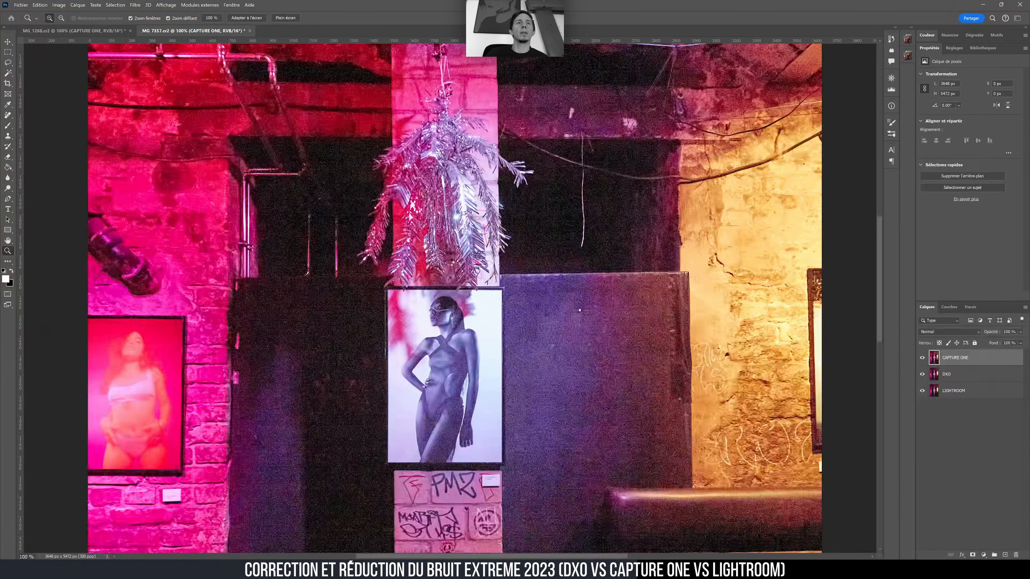
Copy the whole denoised image, close its document and paste it as a new layer in _MG_1268.cr2.
{"action": "left_click", "coordinate": [391, 250]}
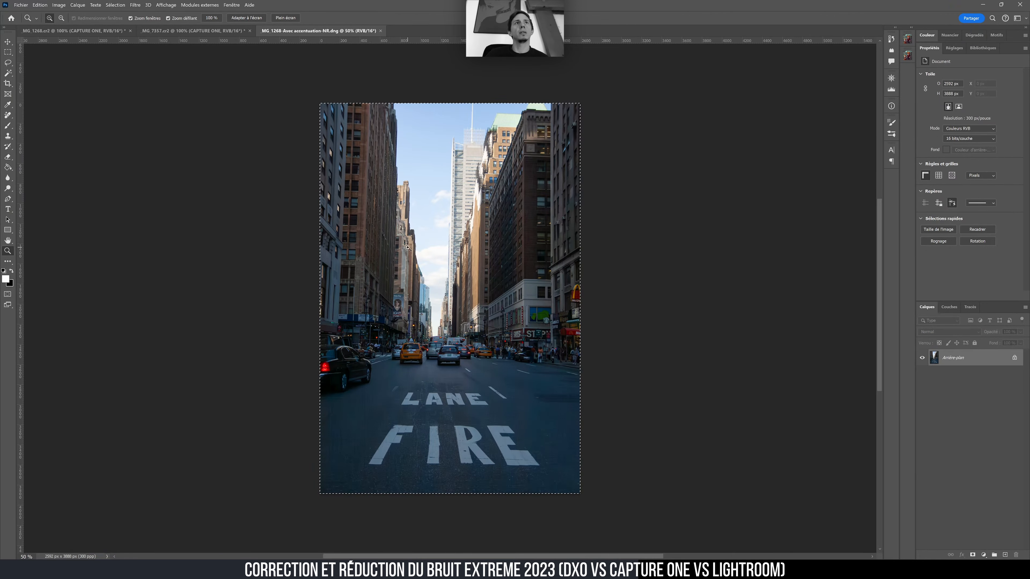
{"action": "key", "text": "ctrl+q"}
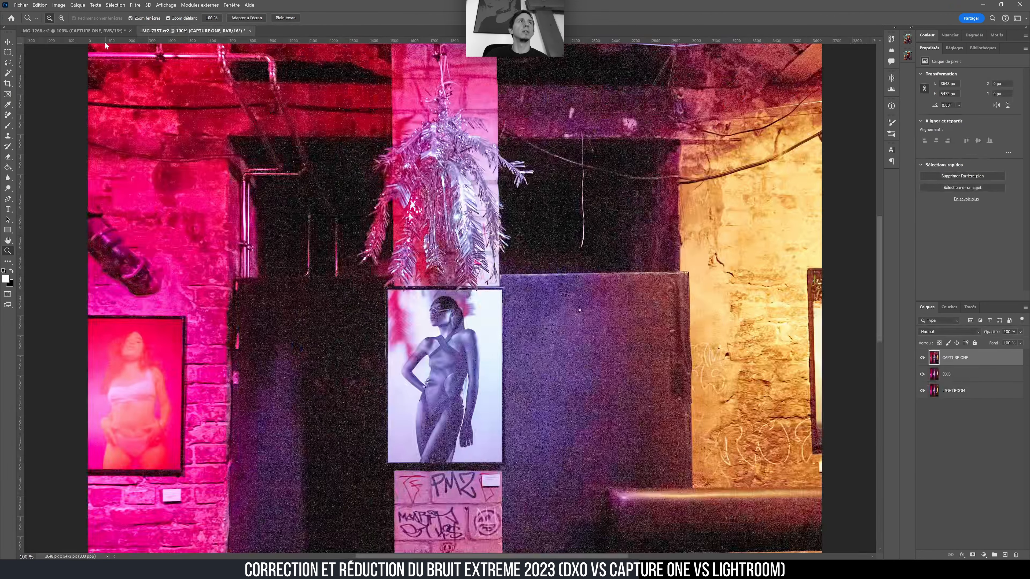
{"action": "left_click", "coordinate": [59, 31]}
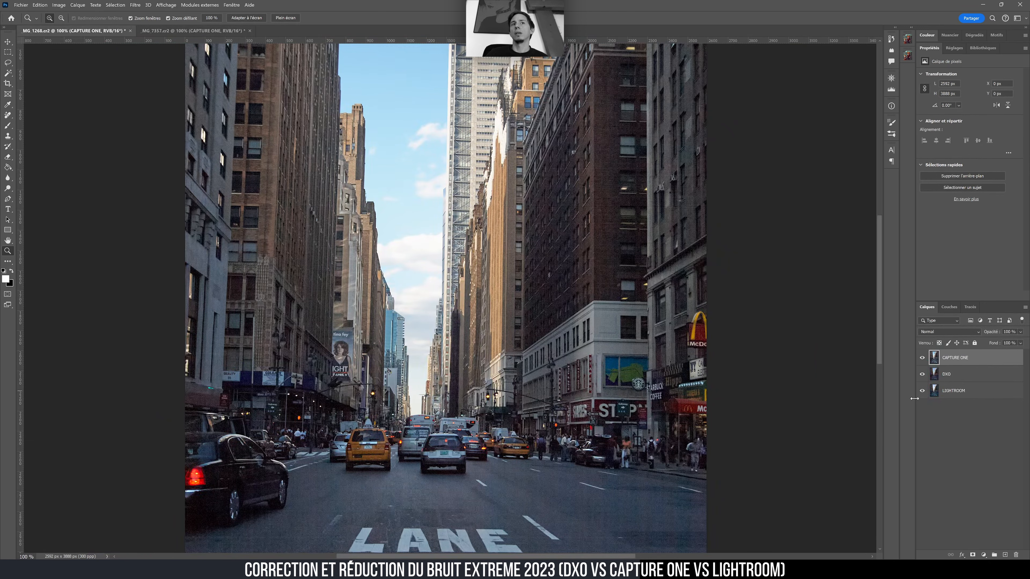
{"action": "key", "text": "ctrl+v"}
Rename the pasted layer as LIGHTROOM DENOISE.
{"action": "double_click", "coordinate": [953, 357]}
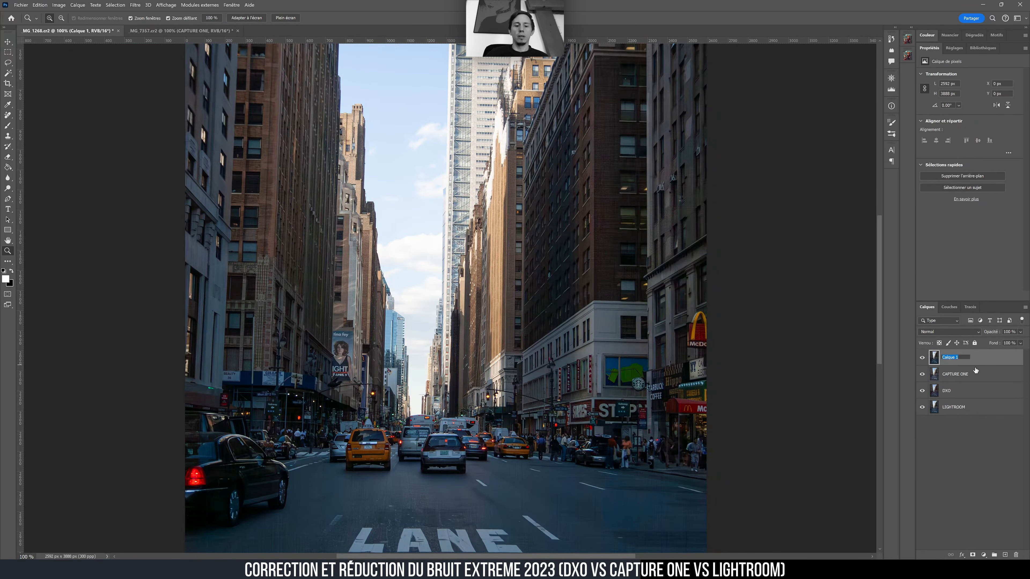
{"action": "type", "text": "LIGHTROOM D"}
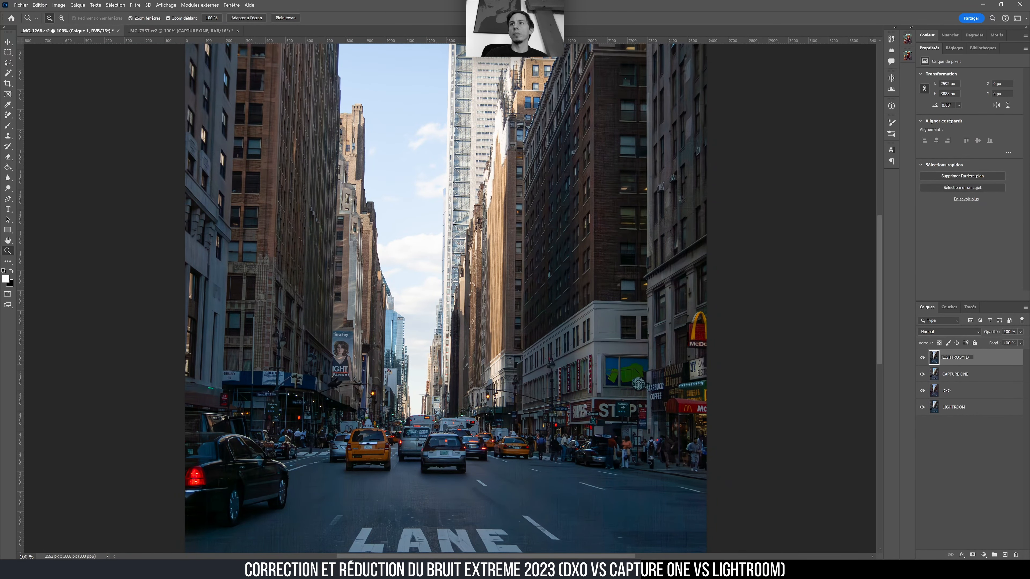
{"action": "type", "text": "ENOISE"}
{"action": "key", "text": "Return"}
Hide the CAPTURE ONE and DXO layers and switch LIGHTROOM DENOISE on and off to compare it with LIGHTROOM.
{"action": "left_click", "coordinate": [923, 374]}
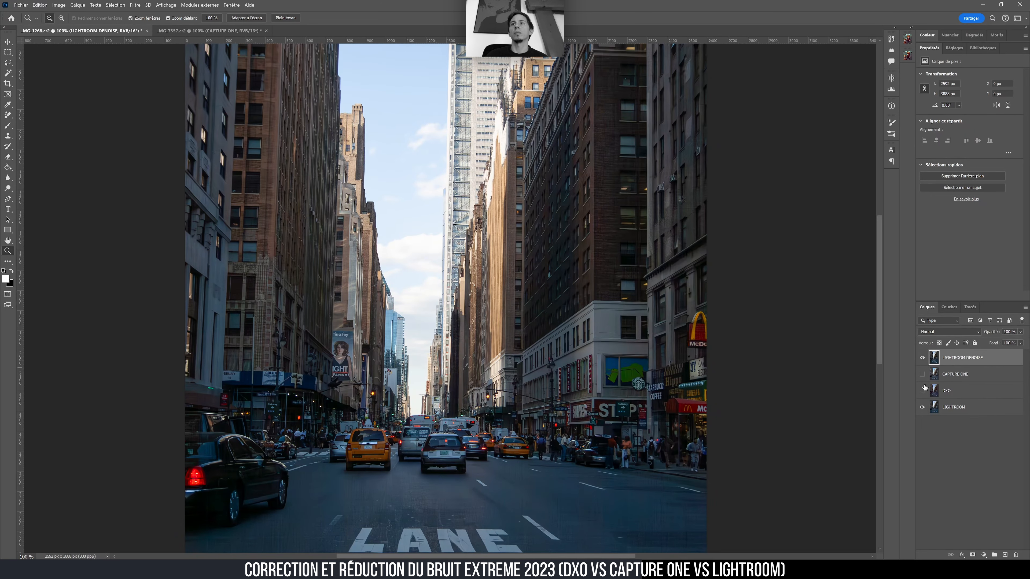
{"action": "left_click", "coordinate": [922, 359]}
{"action": "left_click", "coordinate": [922, 358]}
{"action": "left_click", "coordinate": [922, 359]}
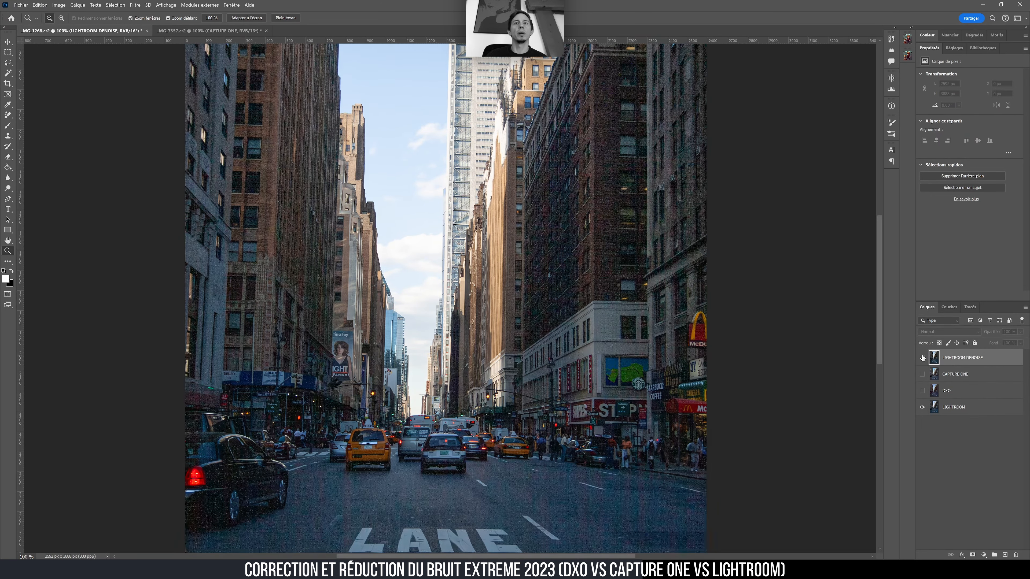
{"action": "left_click", "coordinate": [923, 359]}
{"action": "left_click", "coordinate": [923, 358]}
{"action": "left_click", "coordinate": [923, 358]}
{"action": "left_click", "coordinate": [923, 358]}
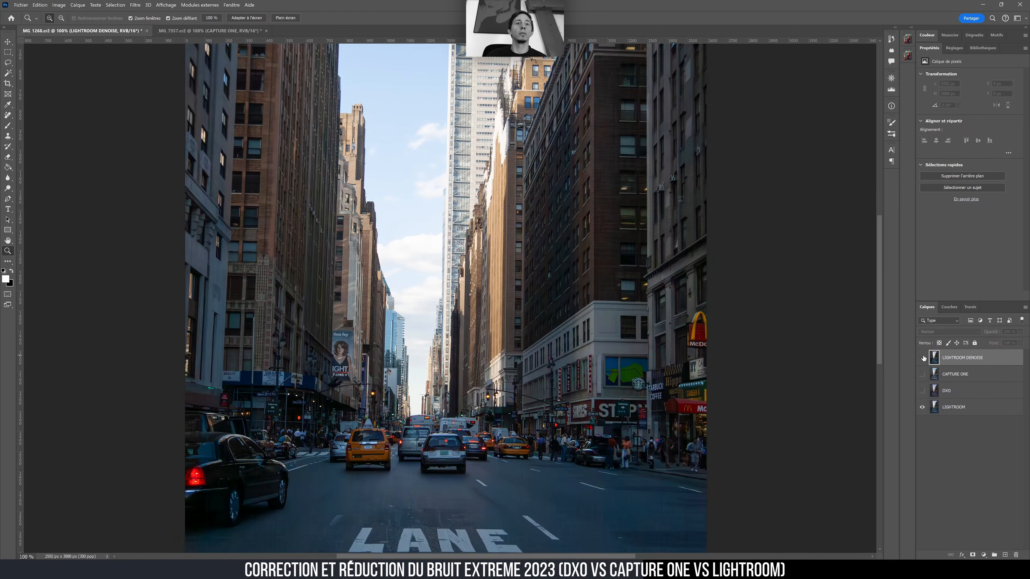
{"action": "left_click", "coordinate": [923, 358]}
{"action": "left_click", "coordinate": [923, 359]}
{"action": "left_click", "coordinate": [924, 359]}
{"action": "left_click", "coordinate": [923, 358]}
{"action": "left_click", "coordinate": [923, 358]}
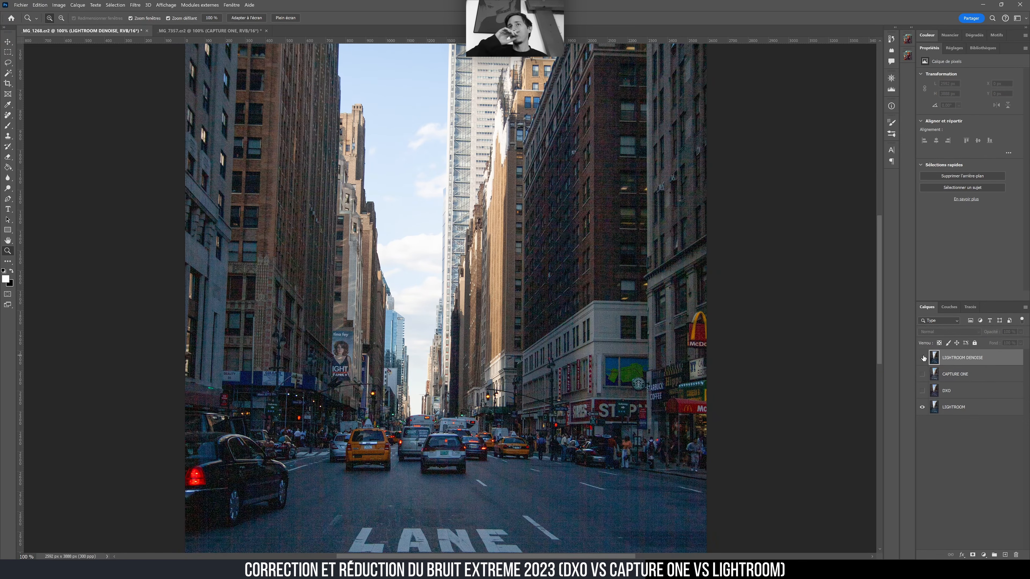
{"action": "left_click", "coordinate": [923, 358]}
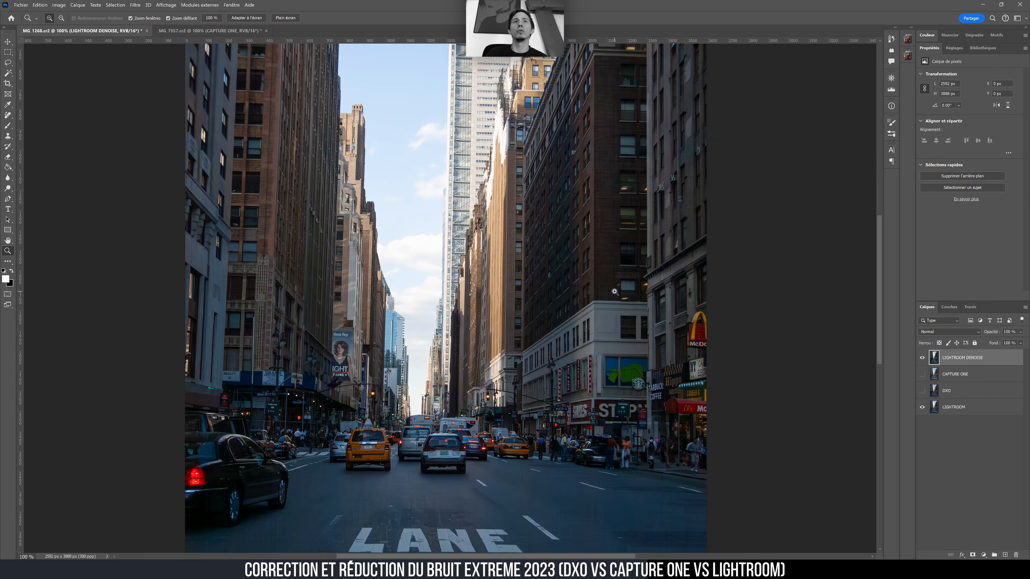
Inspect the denoised brick facade up close, then compare LIGHTROOM DENOISE with LIGHTROOM again at 100%.
{"action": "left_click_drag", "start_coordinate": [608, 194], "coordinate": [637, 191]}
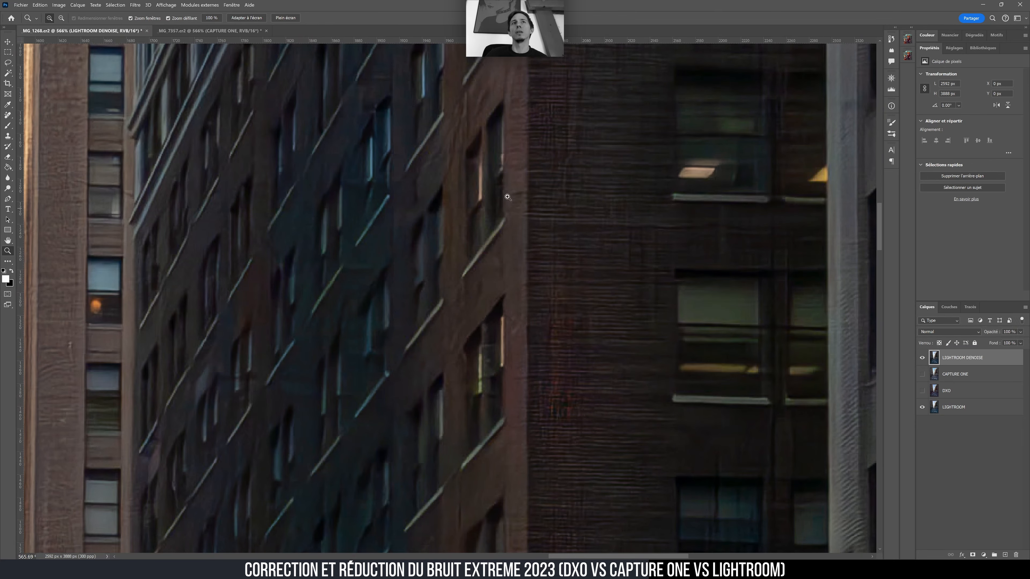
{"action": "left_click_drag", "start_coordinate": [527, 290], "coordinate": [68, 263]}
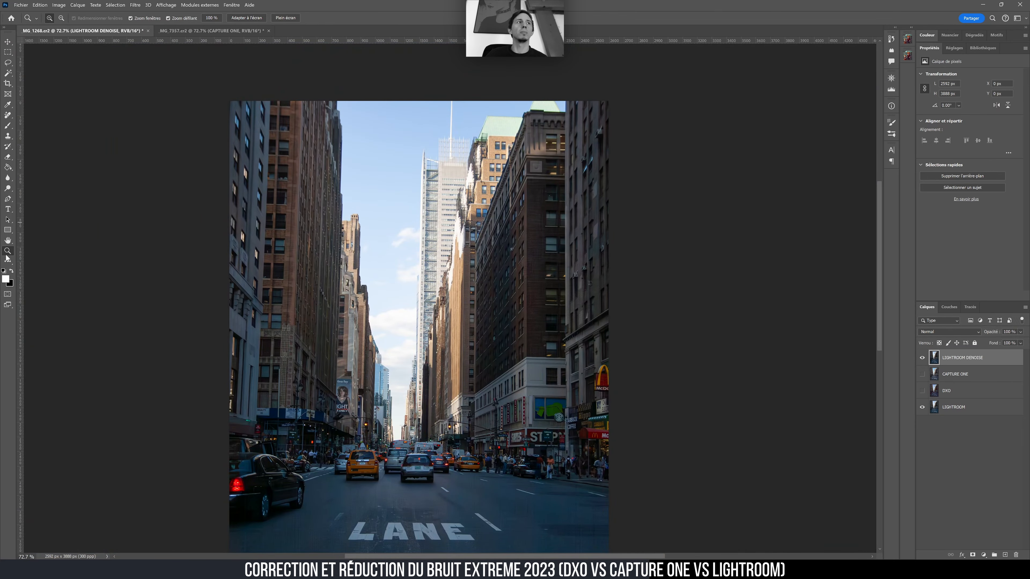
{"action": "double_click", "coordinate": [8, 253]}
{"action": "left_click", "coordinate": [925, 359]}
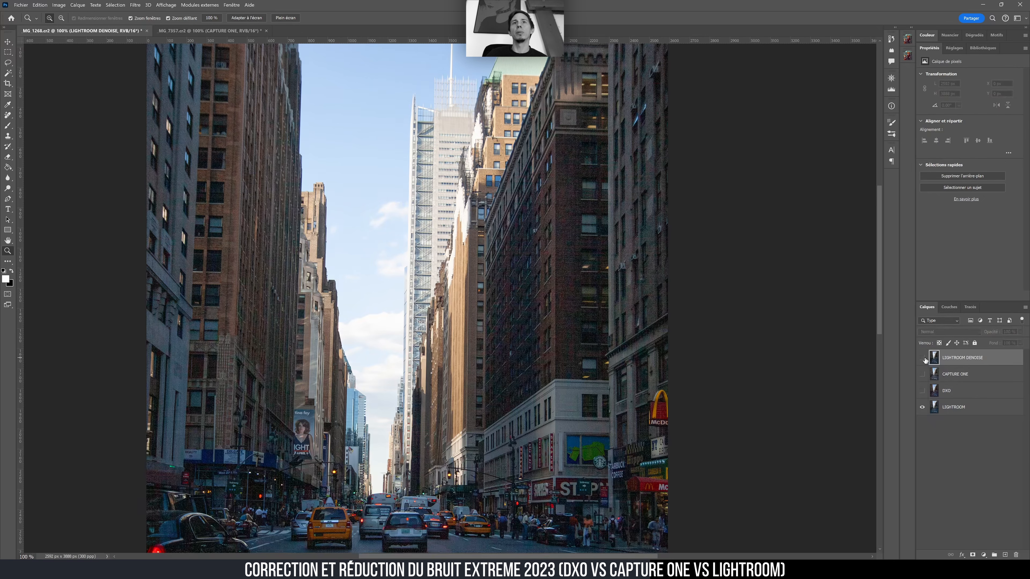
{"action": "left_click", "coordinate": [923, 358]}
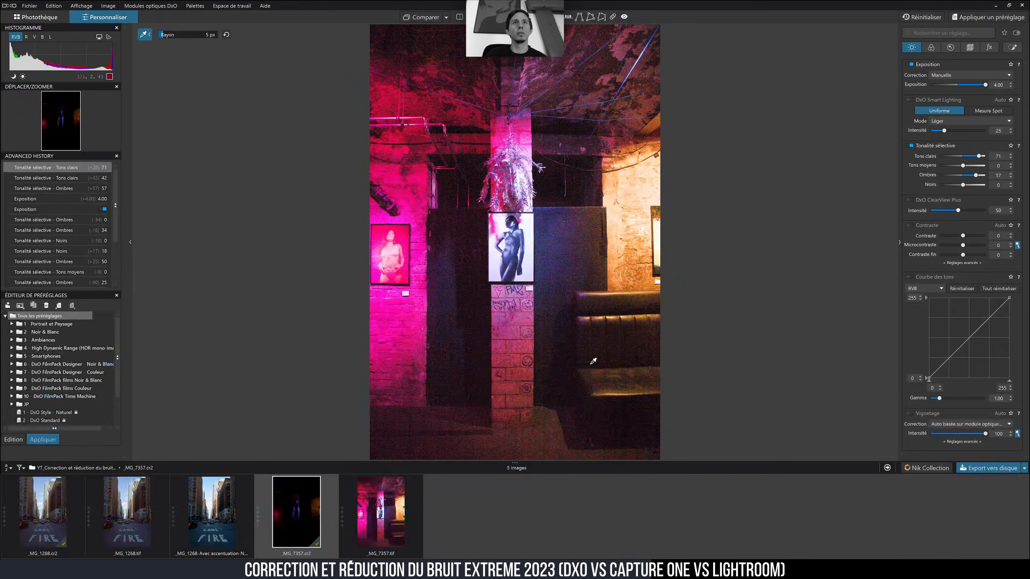
Open _MG_1268.cr2, apply DeepPRIME XD denoising and place the correction preview on the brown brick building.
{"action": "left_click", "coordinate": [49, 523]}
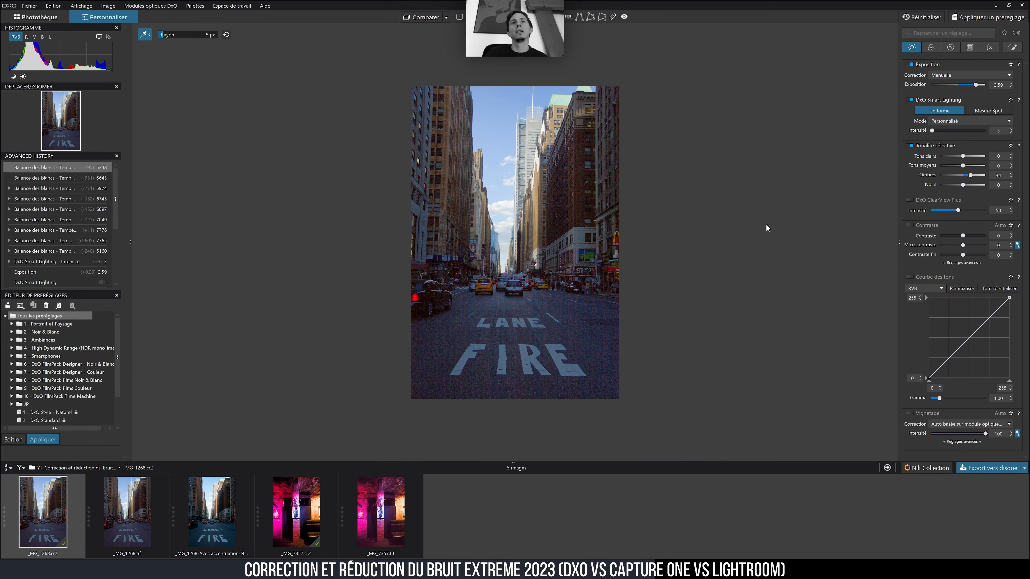
{"action": "left_click", "coordinate": [950, 47]}
{"action": "left_click", "coordinate": [989, 84]}
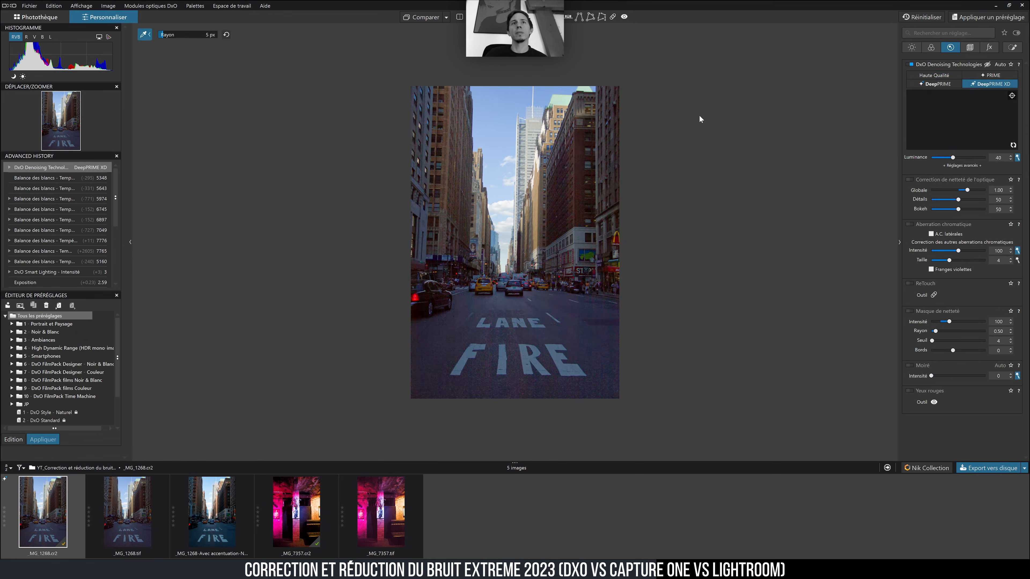
{"action": "left_click", "coordinate": [1012, 95]}
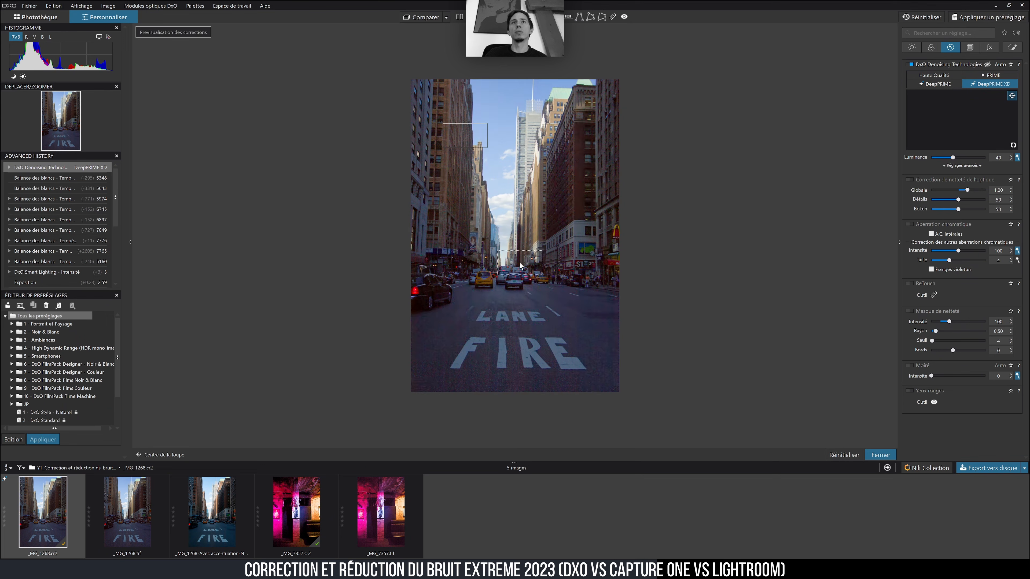
{"action": "left_click", "coordinate": [567, 194]}
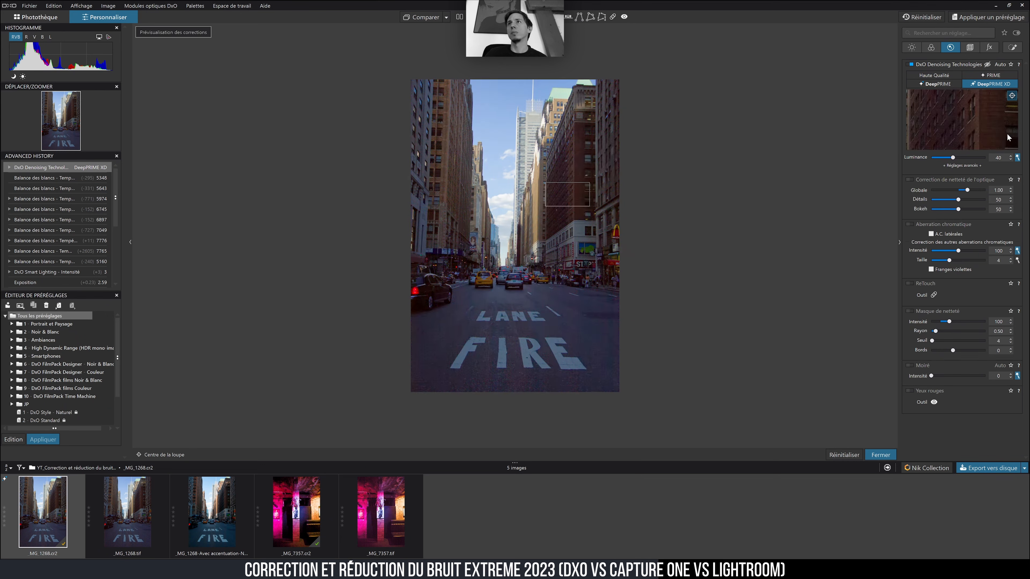
Expand the advanced denoising settings and set Luminance to 60 manually.
{"action": "left_click", "coordinate": [959, 165]}
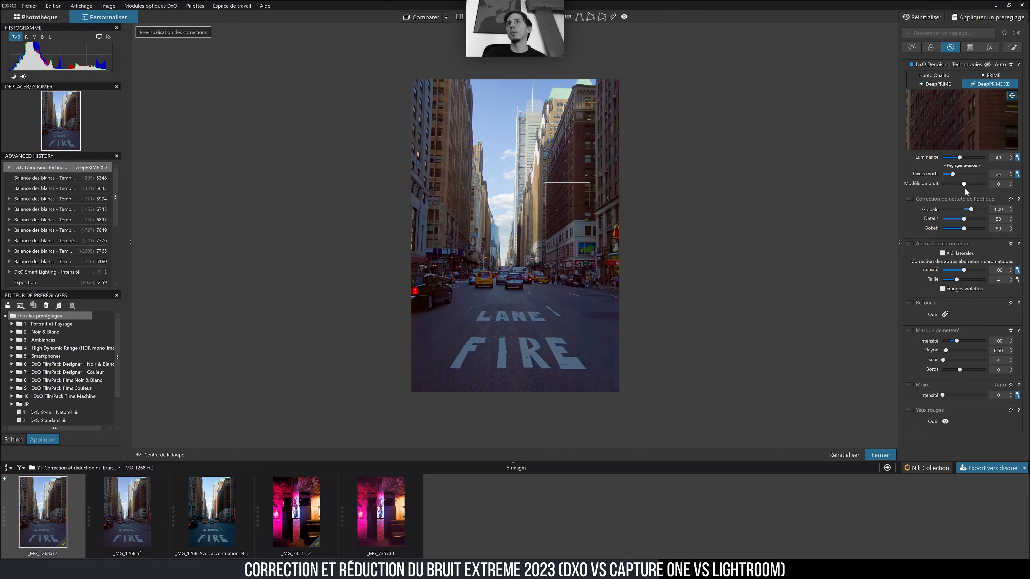
{"action": "left_click", "coordinate": [1018, 158]}
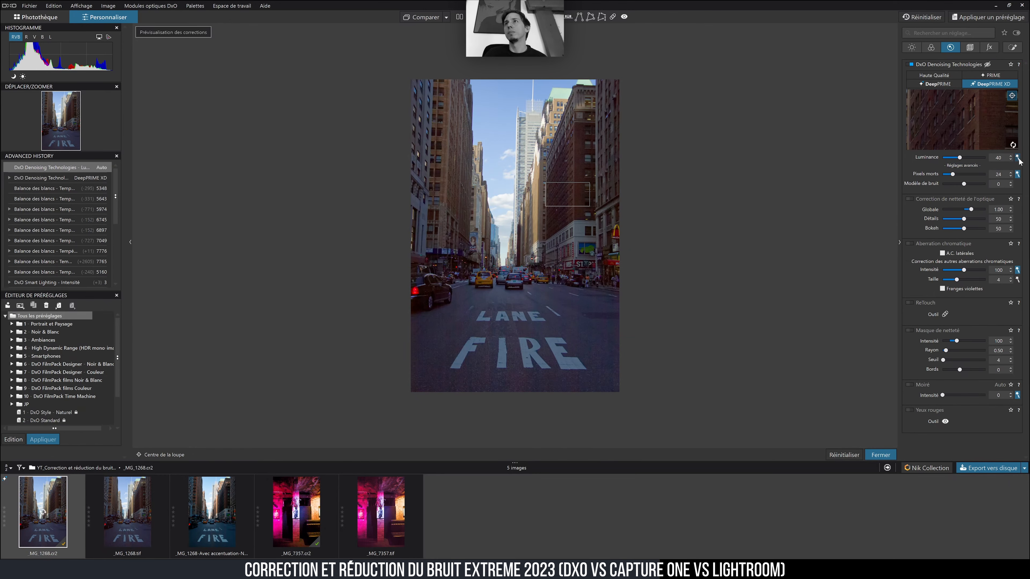
{"action": "left_click", "coordinate": [1018, 158]}
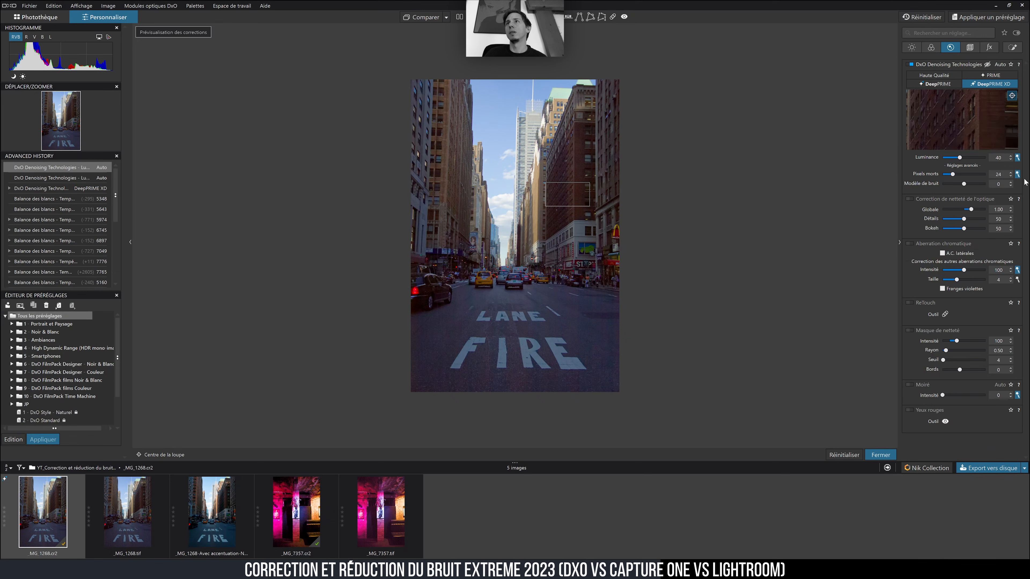
{"action": "mouse_move", "coordinate": [961, 160]}
{"action": "left_mouse_down"}
{"action": "mouse_move", "coordinate": [994, 159]}
{"action": "mouse_move", "coordinate": [951, 160]}
{"action": "mouse_move", "coordinate": [967, 161]}
{"action": "left_mouse_up"}
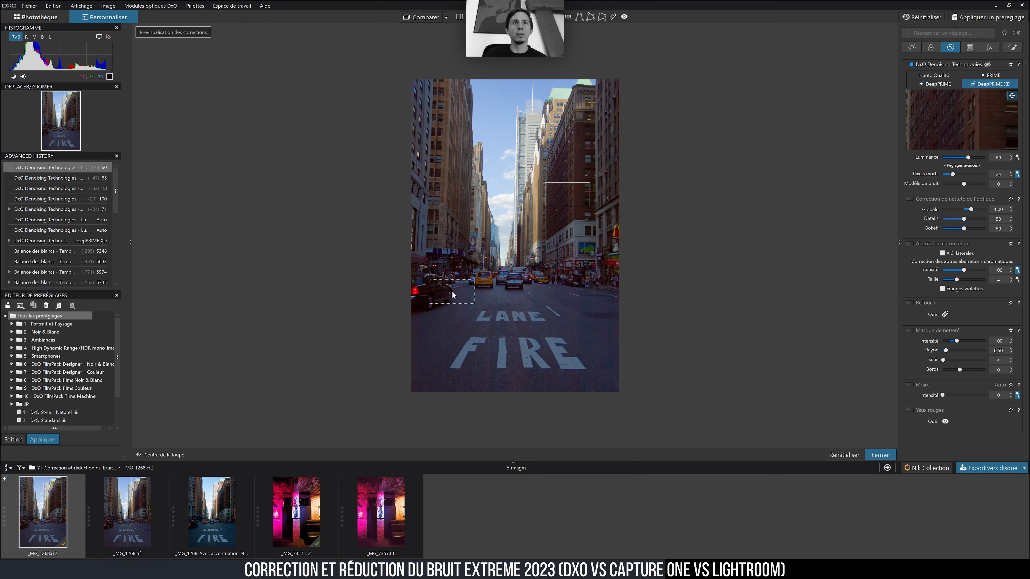
Examine the denoising preview on the black car and on the FIRE road lettering.
{"action": "left_click", "coordinate": [442, 287]}
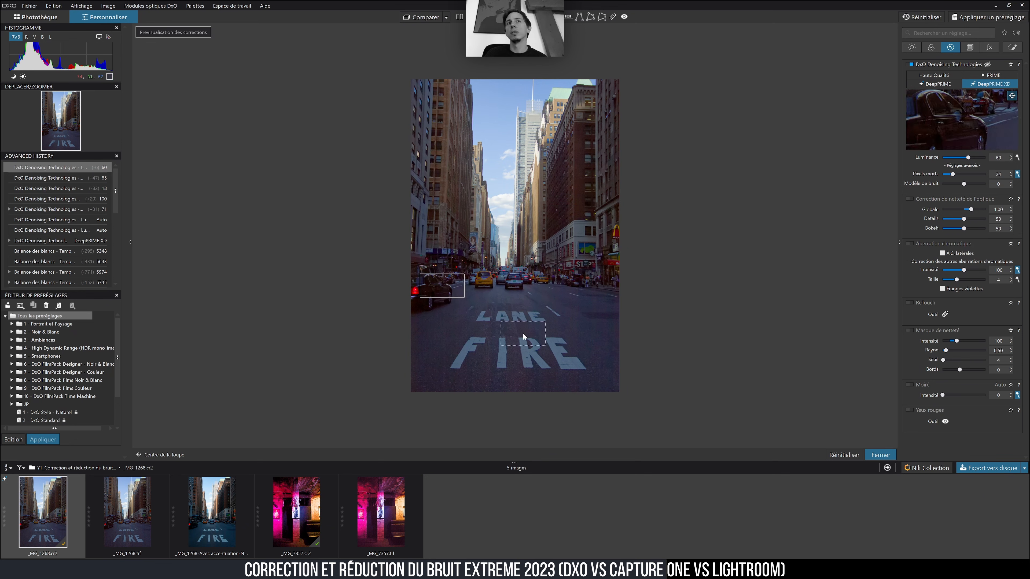
{"action": "left_click", "coordinate": [553, 365]}
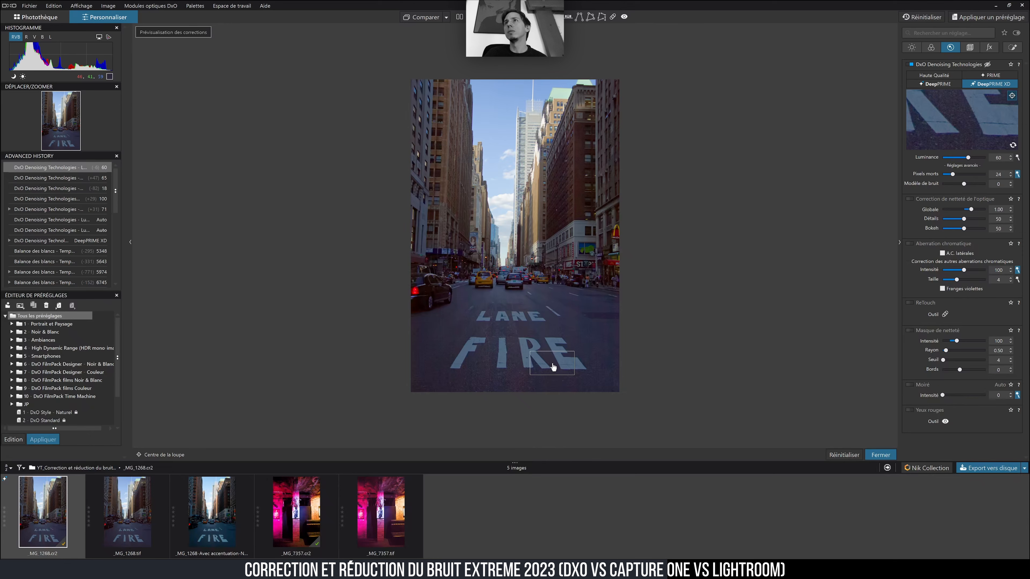
{"action": "left_click", "coordinate": [534, 346]}
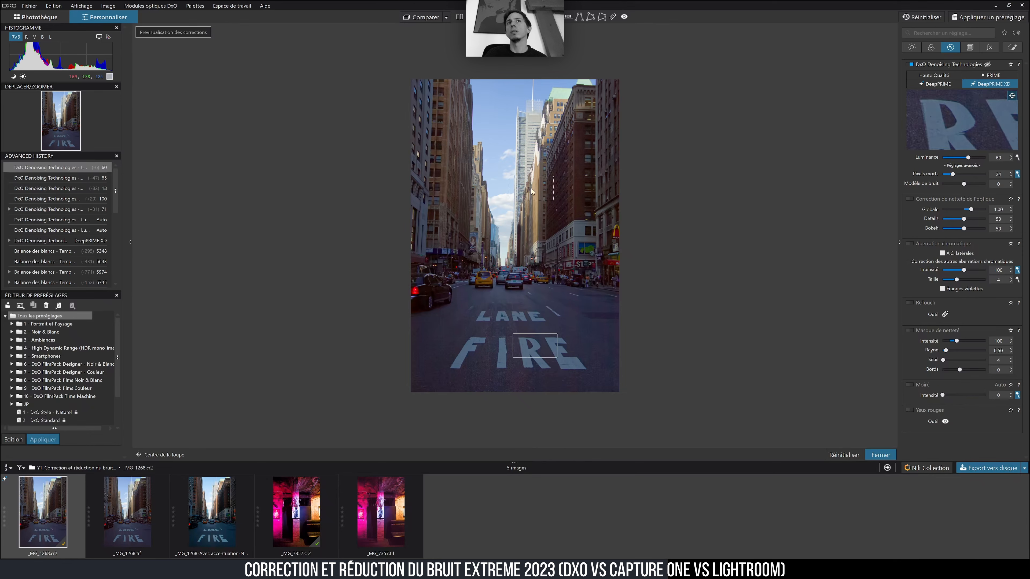
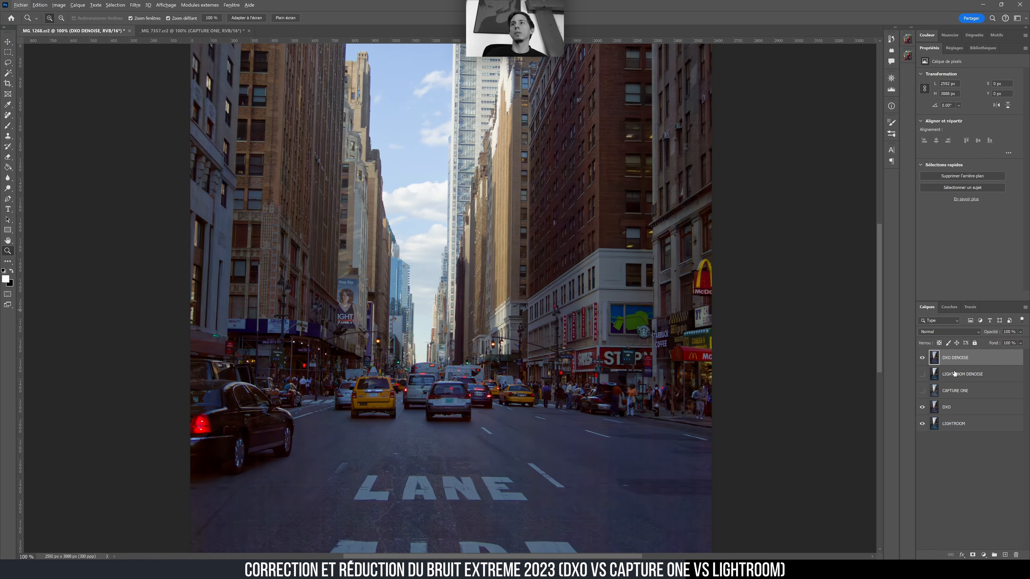
Switch the DXO DENOISE layer off and on repeatedly in Photoshop to compare it with the DXO layer.
{"action": "left_click", "coordinate": [922, 357]}
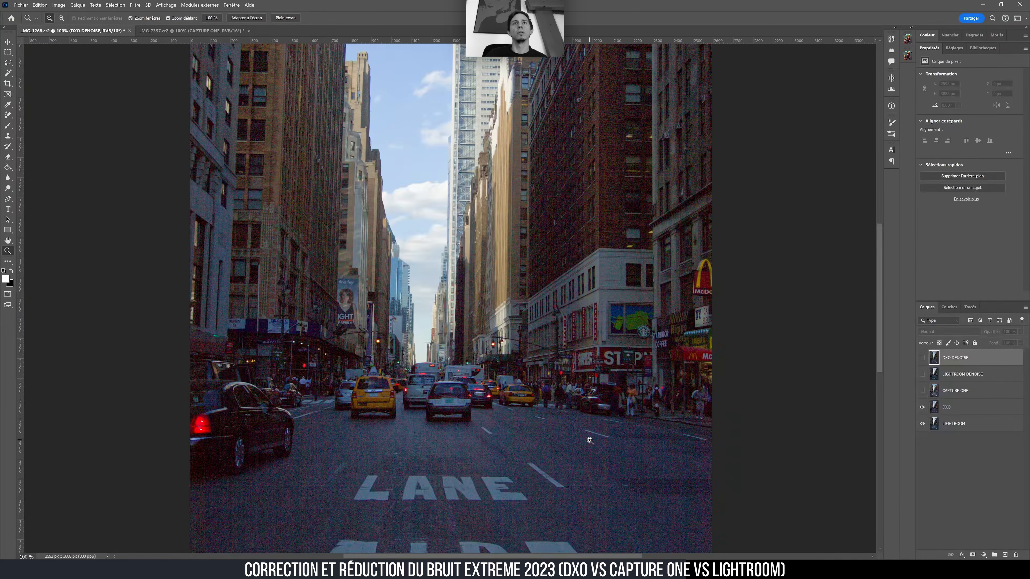
{"action": "left_click", "coordinate": [922, 357]}
{"action": "left_click", "coordinate": [922, 358]}
{"action": "left_click", "coordinate": [922, 358]}
{"action": "left_click", "coordinate": [922, 358]}
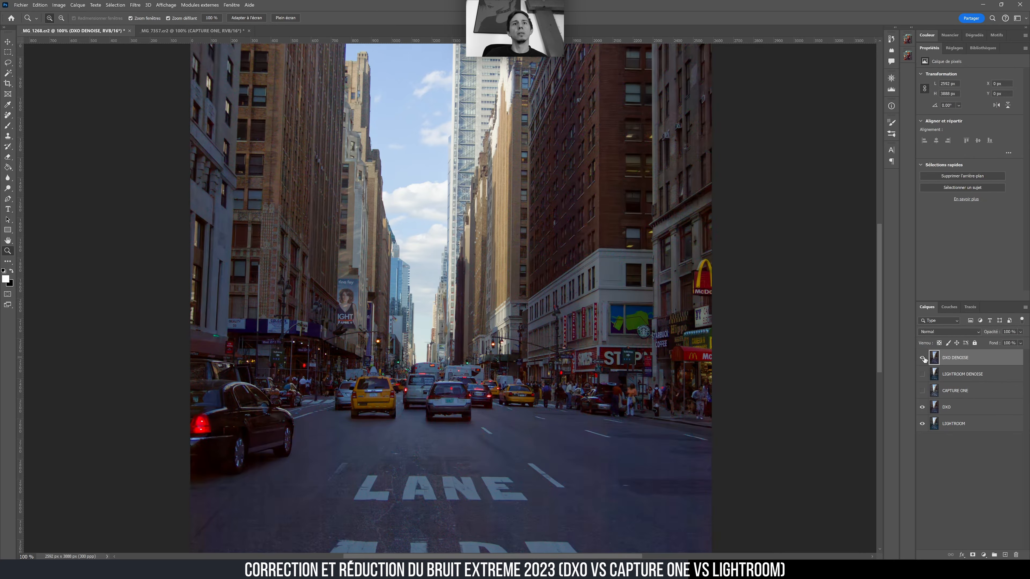
Compare DXO with DXO DENOISE up close on the brown brick building and its white corner facade.
{"action": "left_click", "coordinate": [922, 358]}
{"action": "left_click_drag", "start_coordinate": [622, 262], "coordinate": [650, 221]}
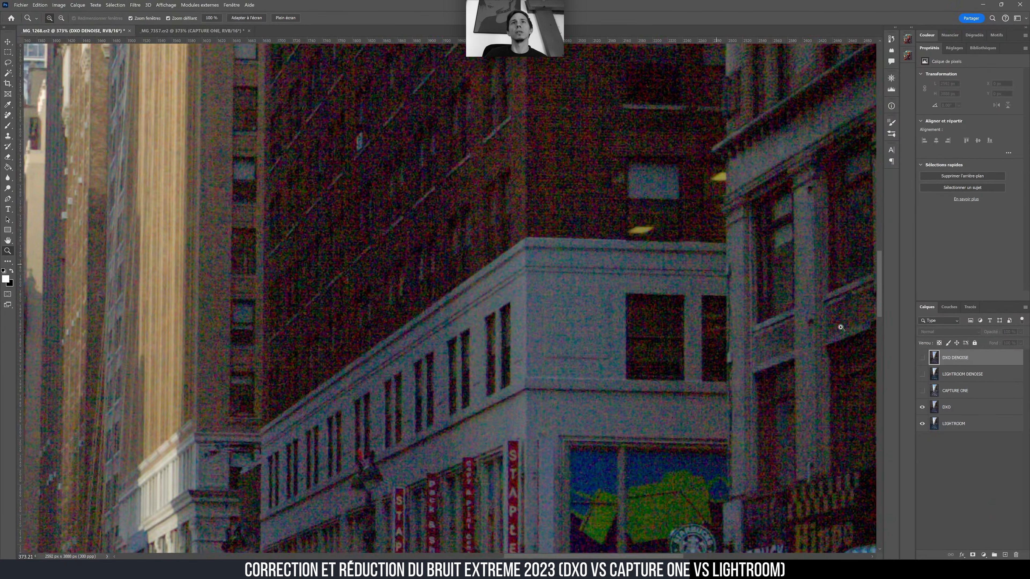
{"action": "left_click", "coordinate": [922, 358]}
{"action": "left_click_drag", "start_coordinate": [674, 129], "coordinate": [658, 425]}
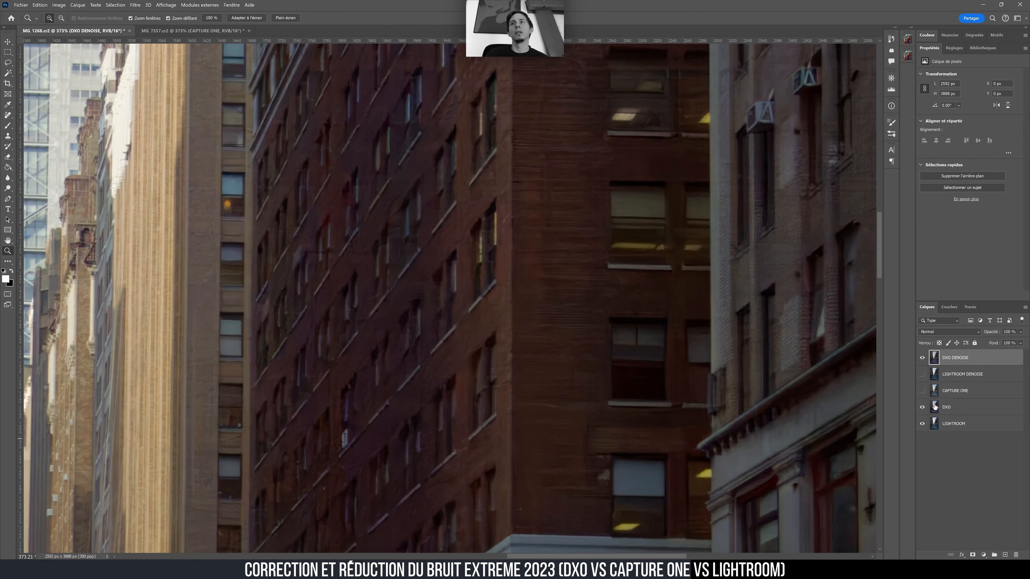
Show the LIGHTROOM DENOISE layer and compare it with DXO DENOISE on the brown brick facade.
{"action": "left_click", "coordinate": [922, 374]}
{"action": "left_click", "coordinate": [922, 358]}
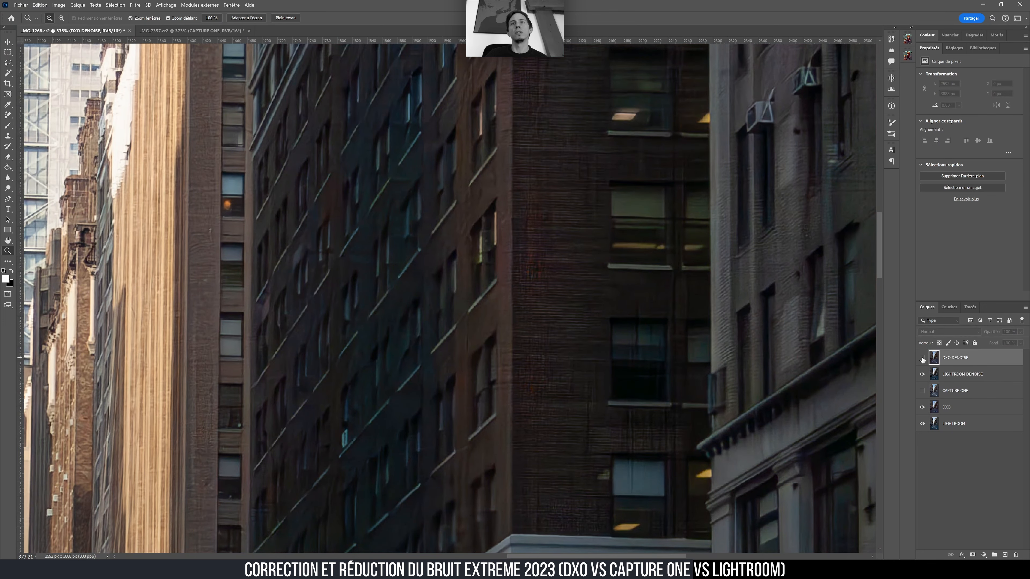
{"action": "left_click", "coordinate": [922, 358]}
{"action": "left_click", "coordinate": [922, 358]}
{"action": "left_click", "coordinate": [922, 359]}
{"action": "left_click", "coordinate": [922, 358]}
{"action": "left_click", "coordinate": [922, 358]}
{"action": "left_click", "coordinate": [922, 358]}
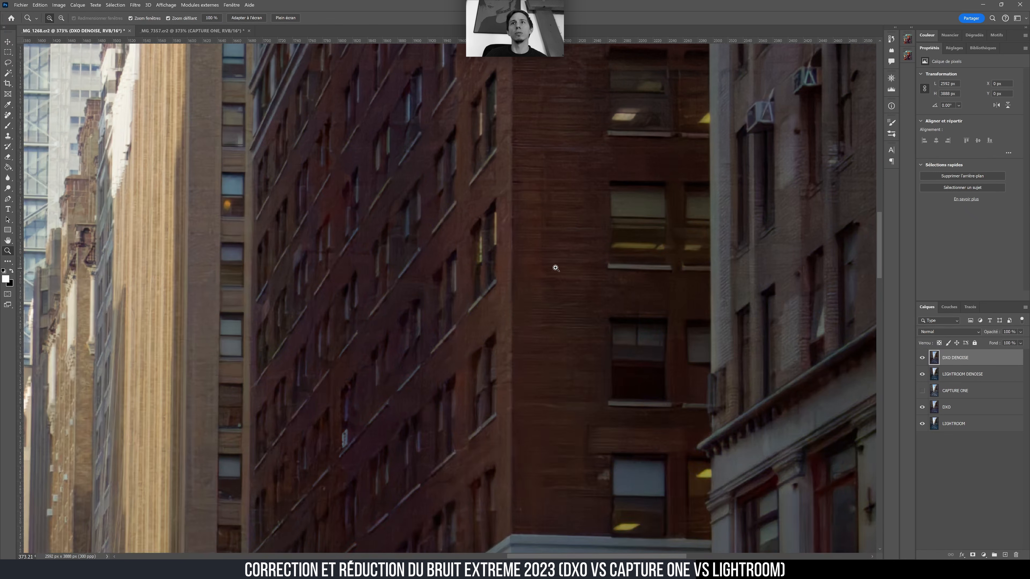
{"action": "left_click", "coordinate": [919, 360]}
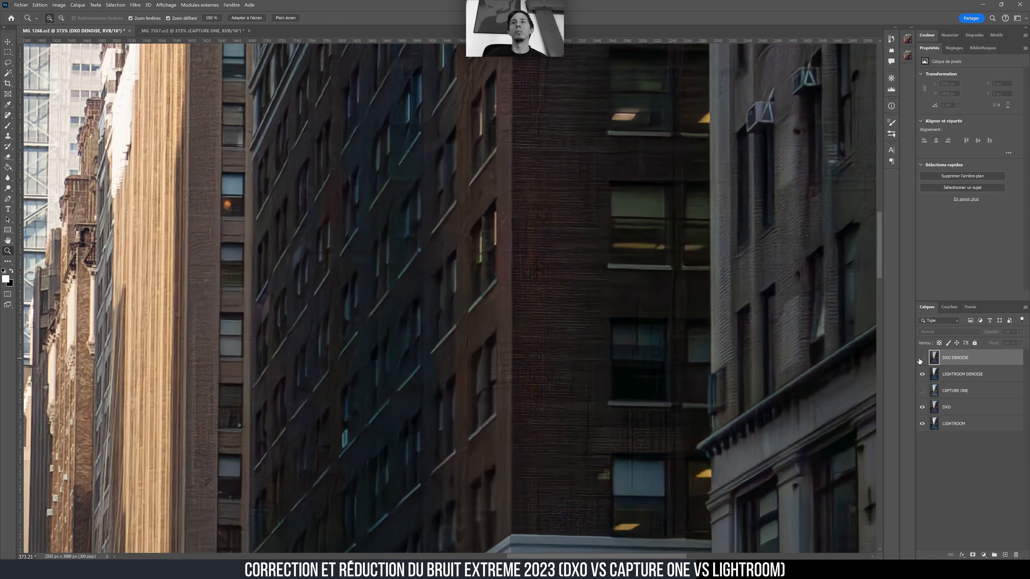
Compare LIGHTROOM DENOISE with DXO DENOISE up close on the opposite side's facades, advertising poster and street signs.
{"action": "left_click_drag", "start_coordinate": [344, 294], "coordinate": [628, 242]}
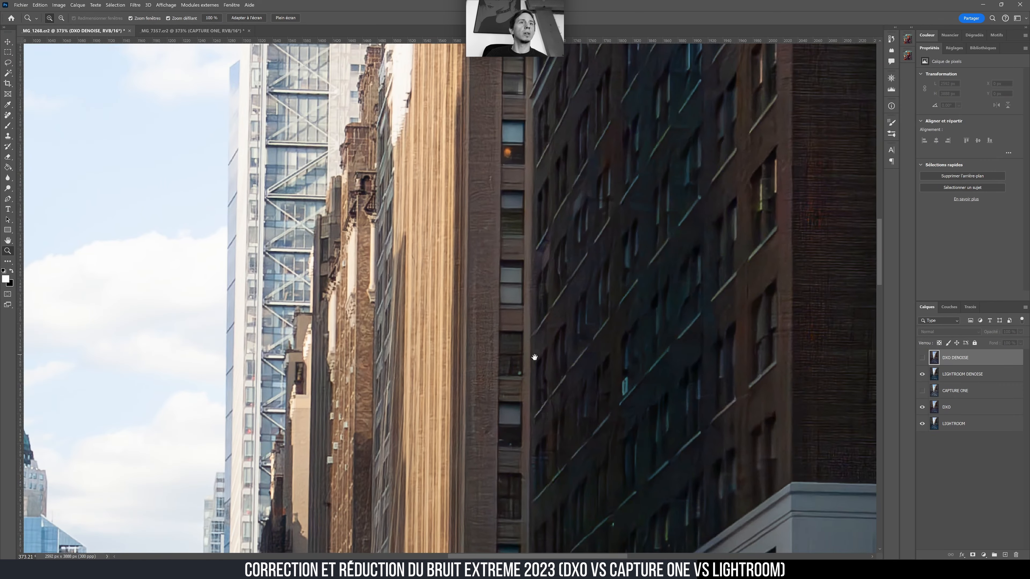
{"action": "left_click_drag", "start_coordinate": [535, 357], "coordinate": [642, 194]}
{"action": "left_click_drag", "start_coordinate": [242, 411], "coordinate": [640, 304]}
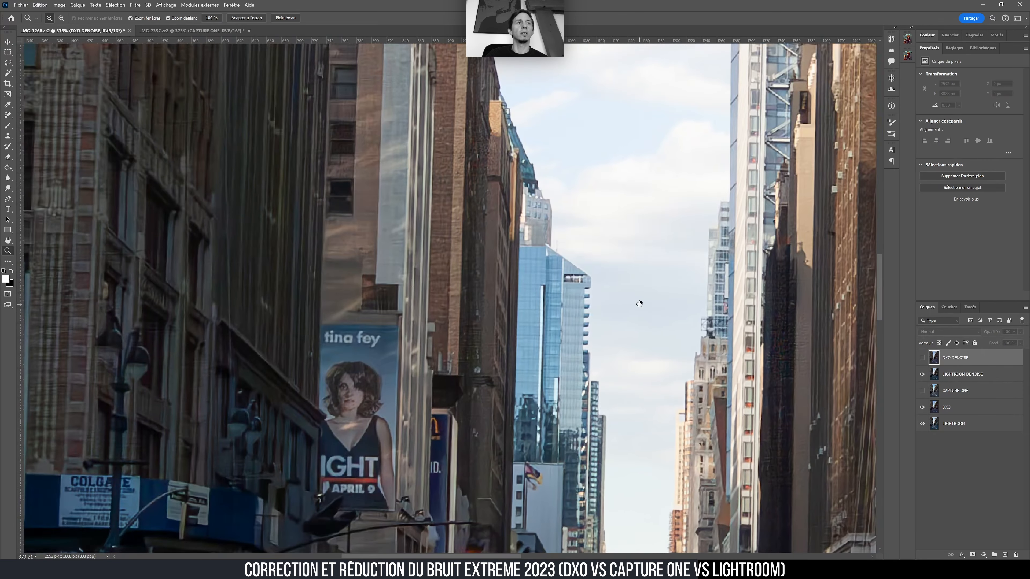
{"action": "left_click_drag", "start_coordinate": [461, 309], "coordinate": [611, 409]}
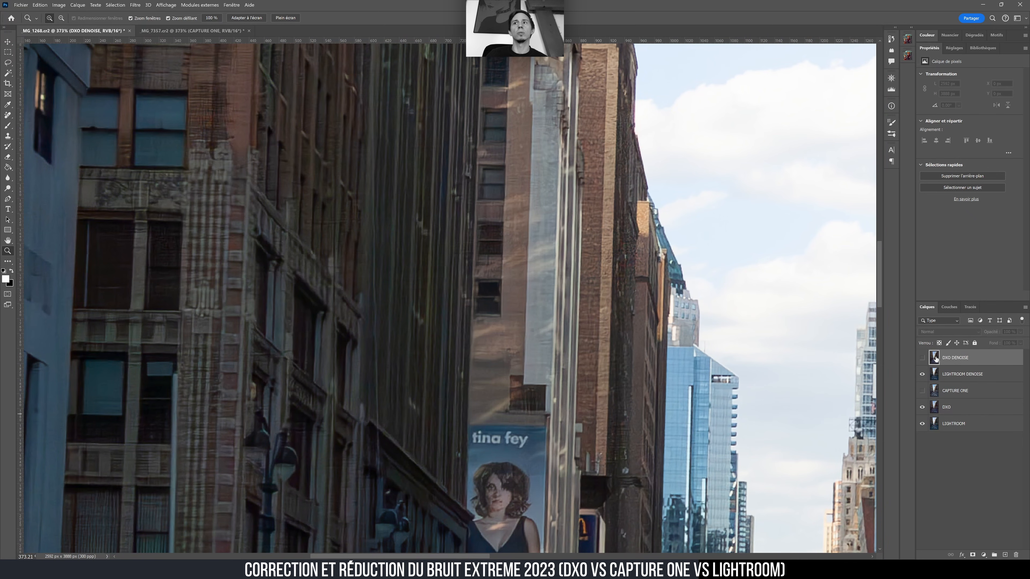
{"action": "left_click", "coordinate": [922, 358]}
{"action": "left_click", "coordinate": [922, 359]}
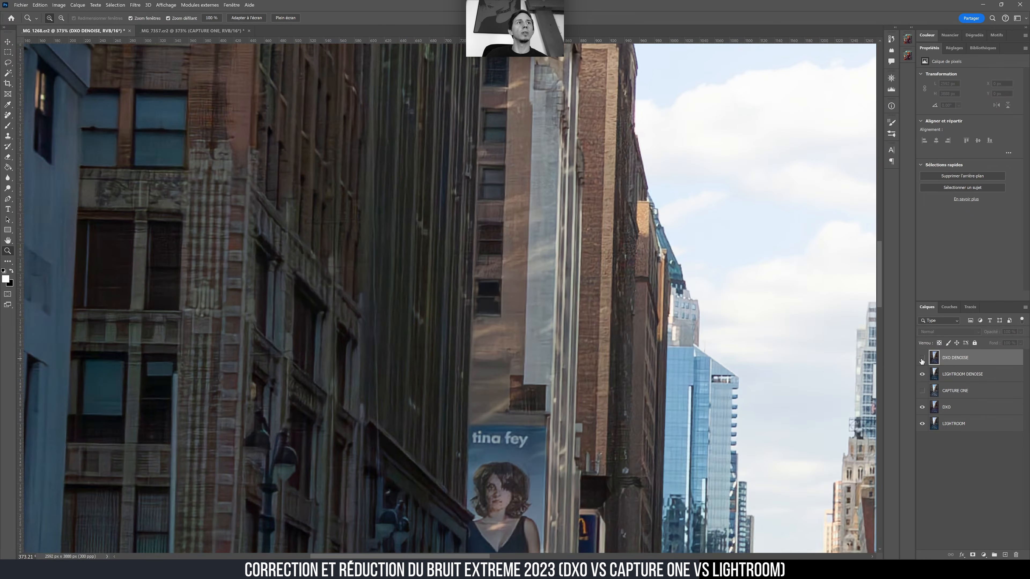
{"action": "left_click", "coordinate": [922, 359]}
{"action": "left_click", "coordinate": [922, 359]}
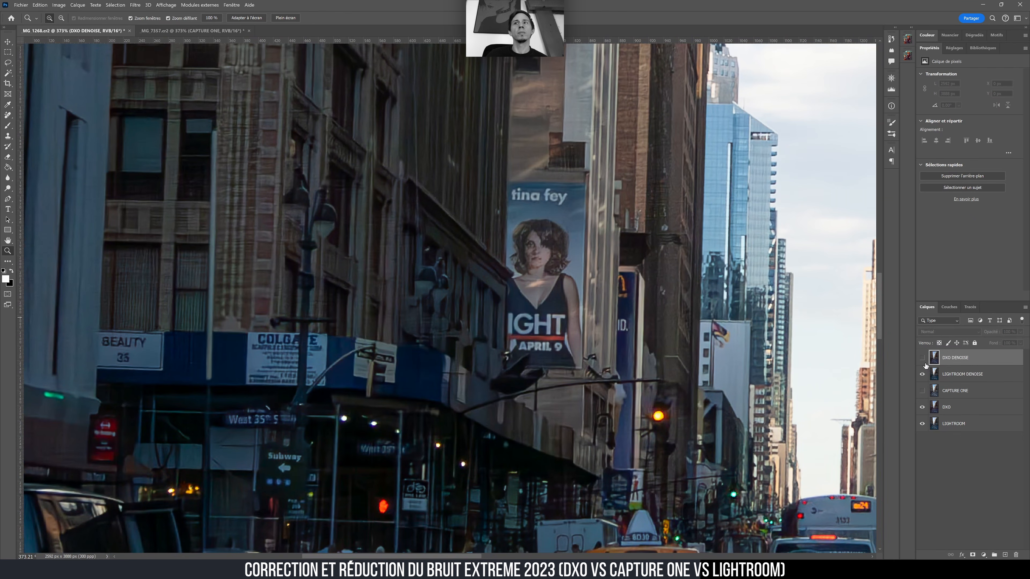
{"action": "left_click", "coordinate": [922, 359]}
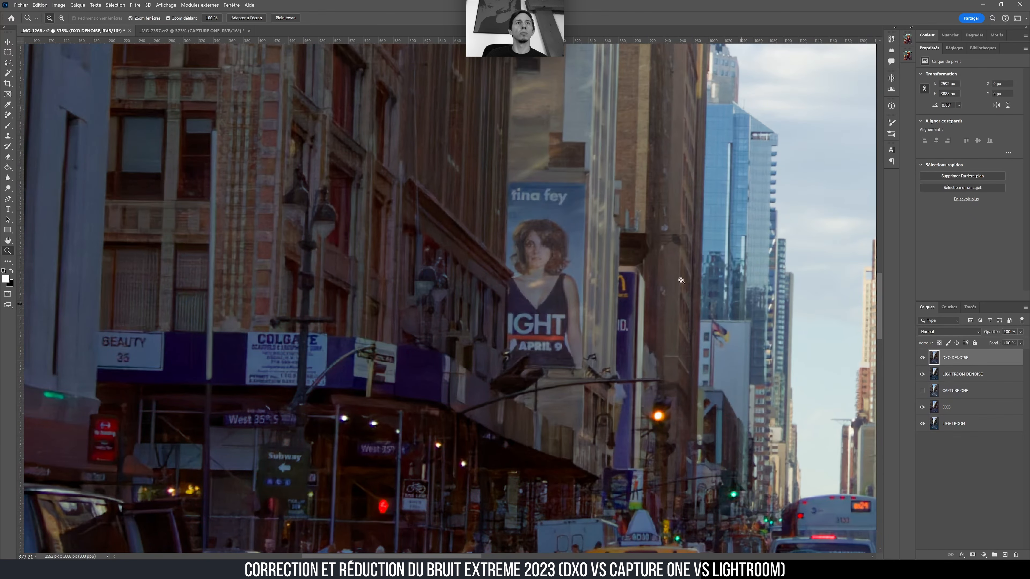
Examine the DXO DENOISE result on the upper facades and sky, at 100%, and over the whole photo.
{"action": "left_click_drag", "start_coordinate": [607, 158], "coordinate": [602, 460]}
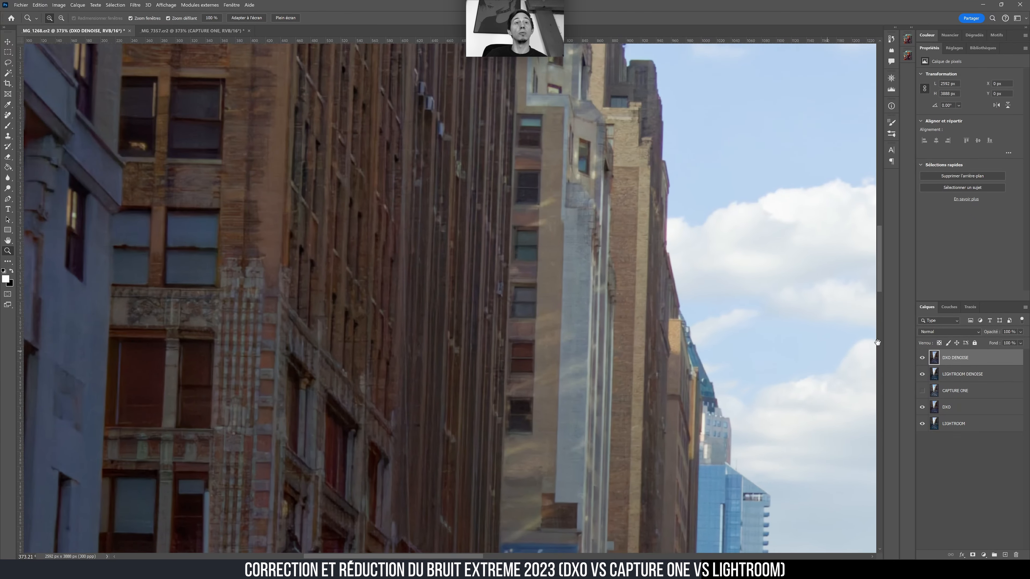
{"action": "left_click_drag", "start_coordinate": [619, 326], "coordinate": [596, 336]}
{"action": "left_click_drag", "start_coordinate": [698, 339], "coordinate": [472, 267]}
{"action": "scroll", "coordinate": [543, 322], "scroll_direction": "down", "scroll_amount": 2}
{"action": "scroll", "coordinate": [482, 271], "scroll_direction": "down", "scroll_amount": 1}
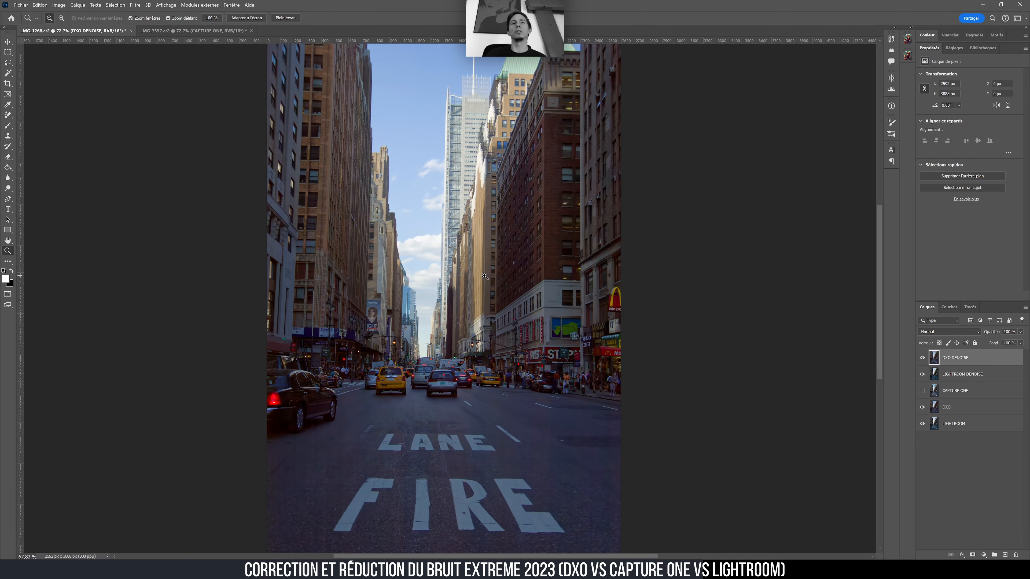
{"action": "scroll", "coordinate": [485, 276], "scroll_direction": "up", "scroll_amount": 4}
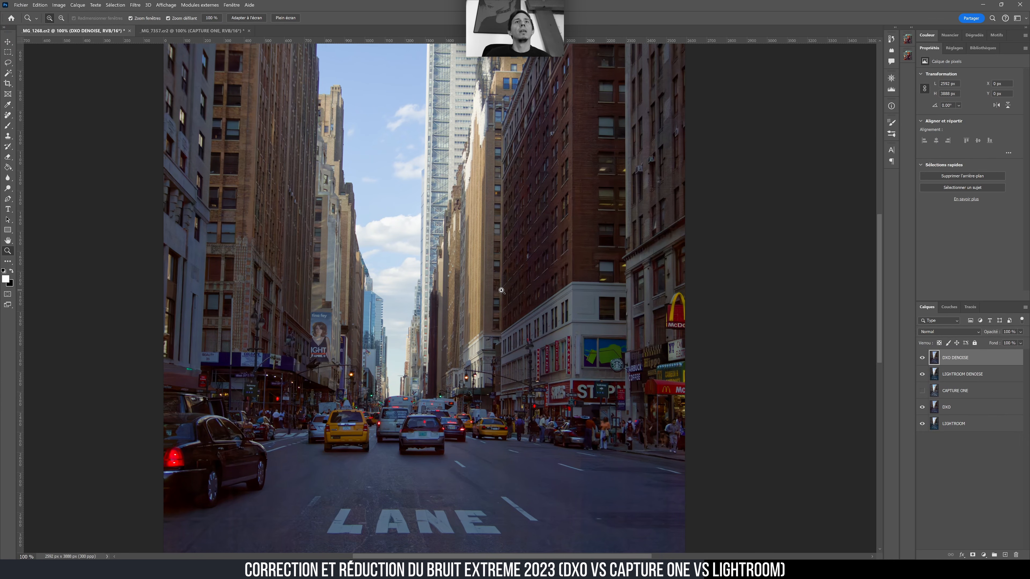
{"action": "scroll", "coordinate": [466, 347], "scroll_direction": "down", "scroll_amount": 3}
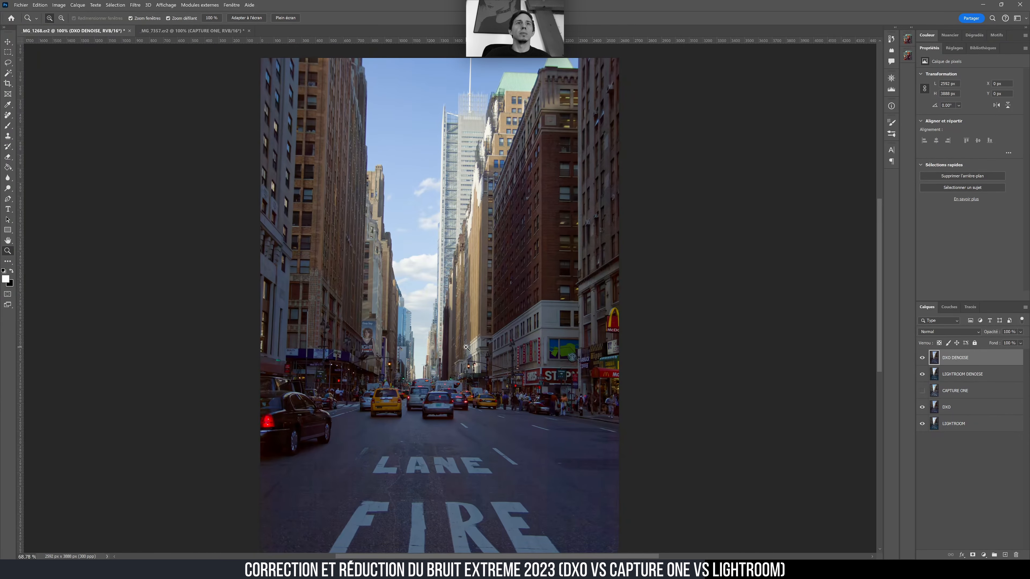
{"action": "scroll", "coordinate": [466, 347], "scroll_direction": "down", "scroll_amount": 1}
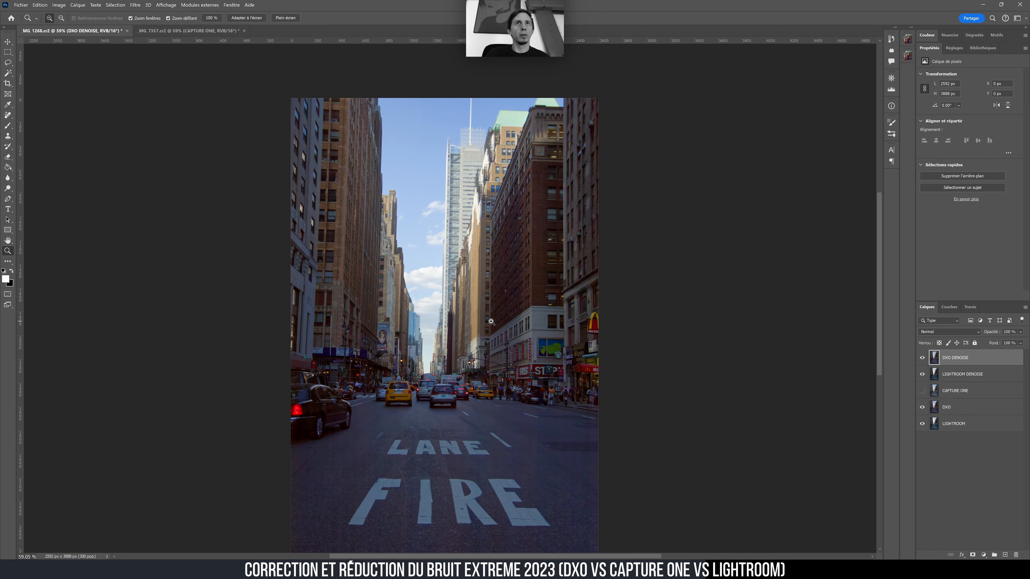
{"action": "left_click_drag", "start_coordinate": [491, 322], "coordinate": [495, 294]}
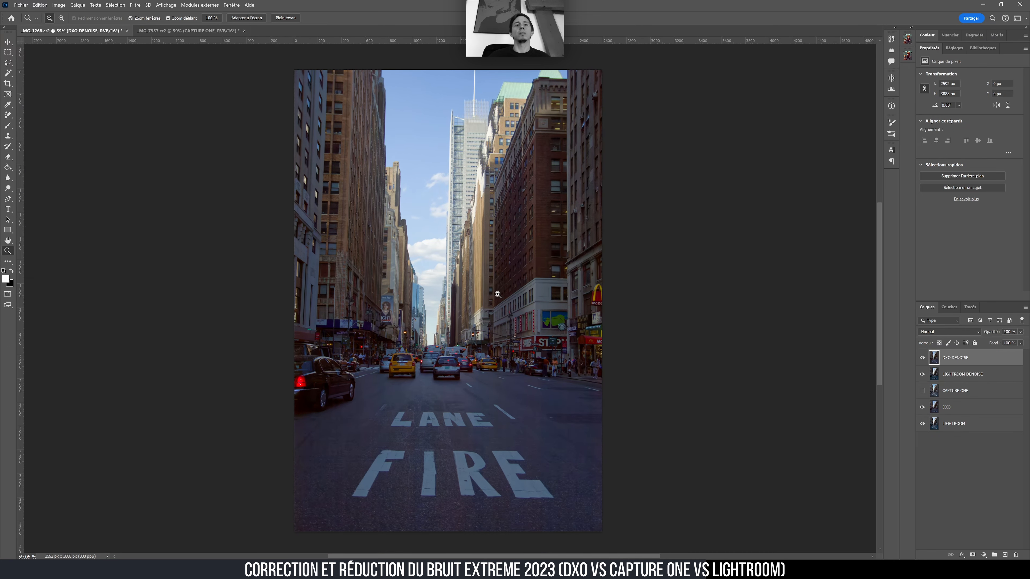
Switch to Capture One and review _MG_1268.cr2, then return to _MG_7357.cr2.
{"action": "mouse_move", "coordinate": [674, 570]}
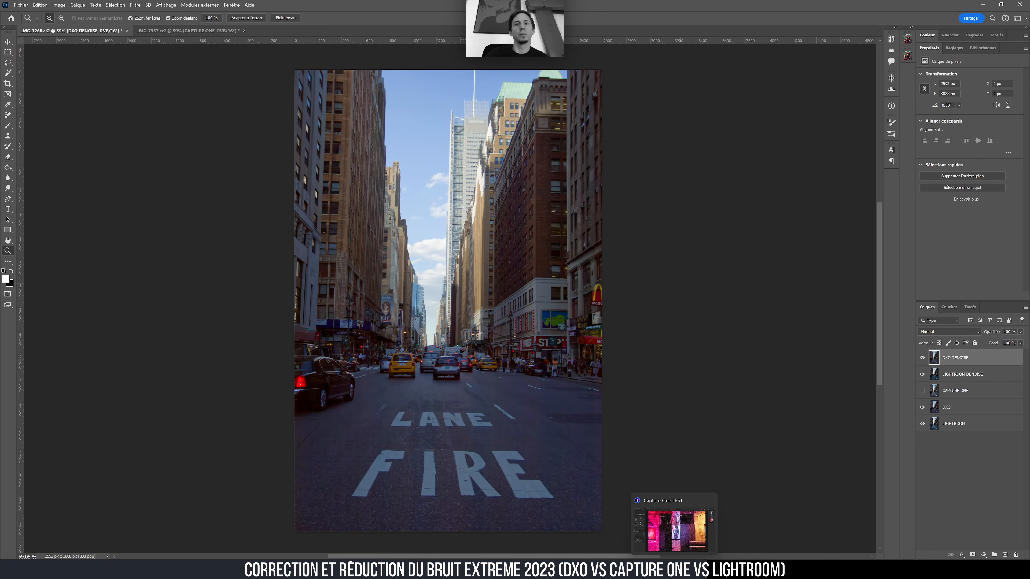
{"action": "left_click", "coordinate": [676, 529]}
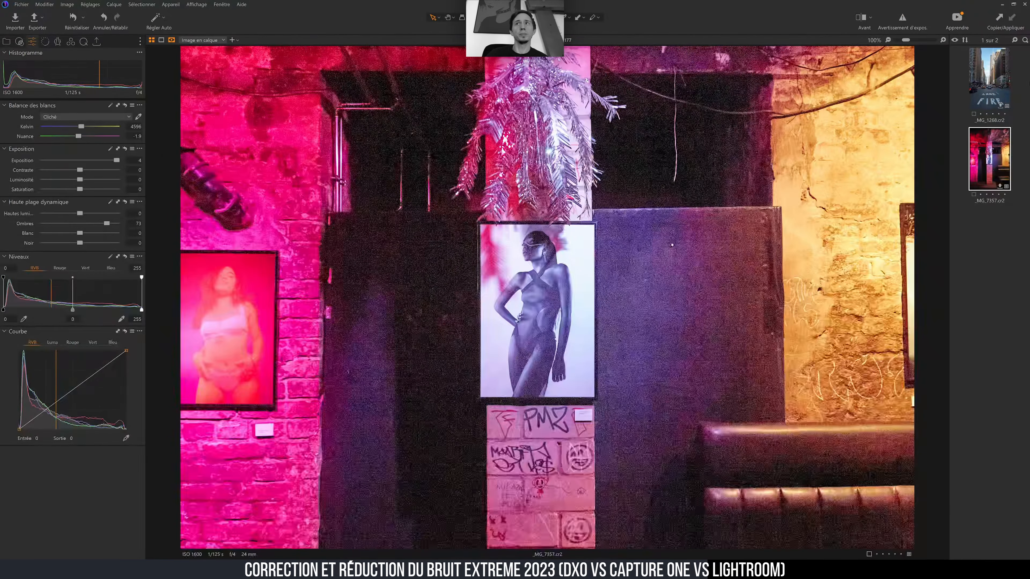
{"action": "left_click", "coordinate": [992, 89]}
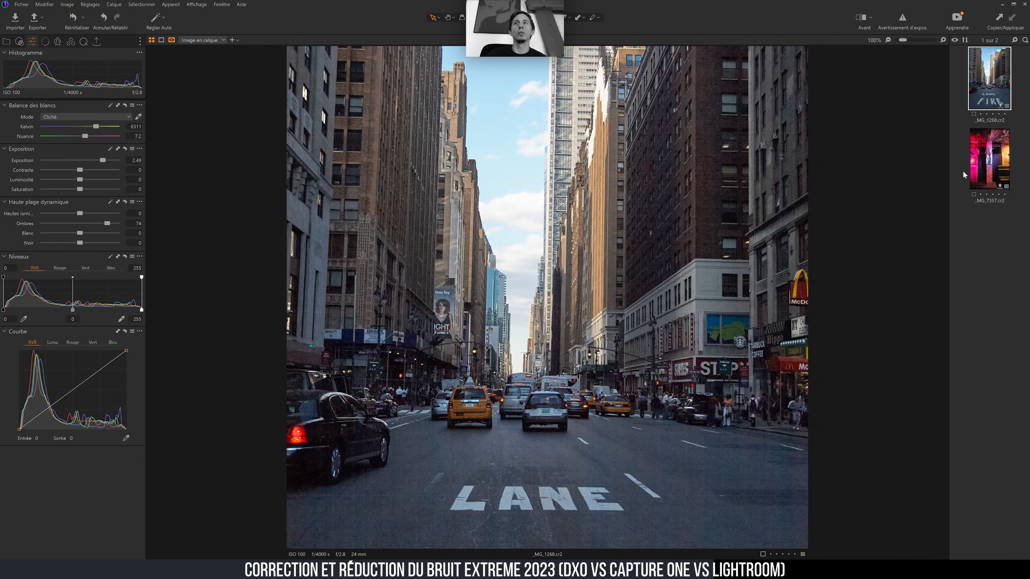
{"action": "left_click", "coordinate": [977, 167]}
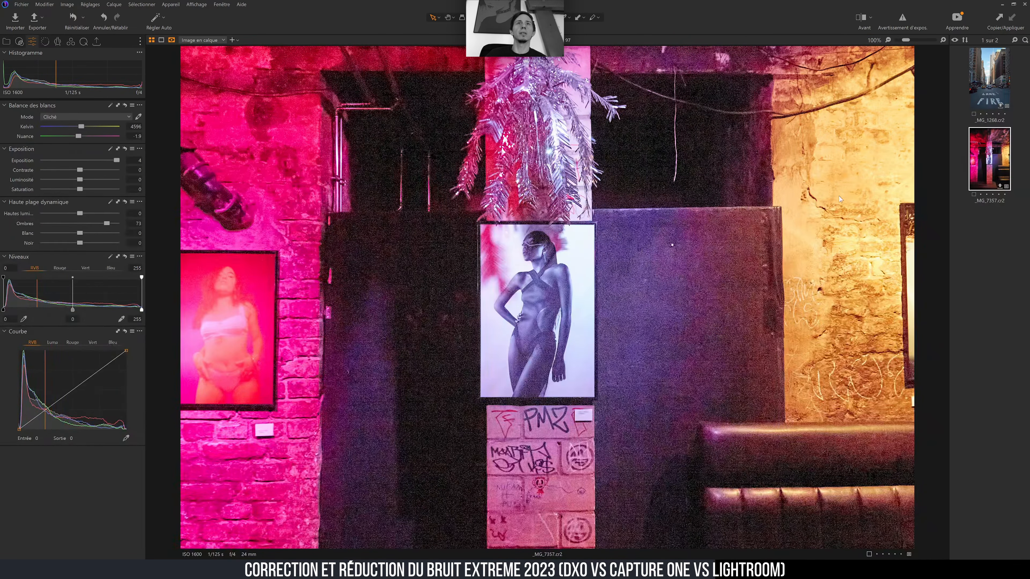
Select _MG_1268.cr2 and lower its noise reduction luminance, detail and colour to 0.
{"action": "left_click", "coordinate": [977, 96]}
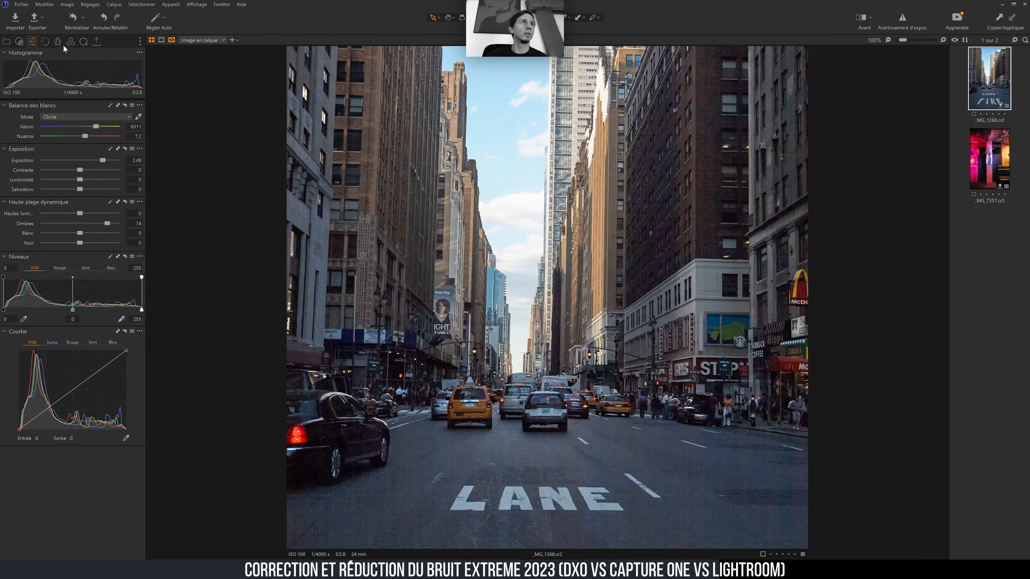
{"action": "left_click", "coordinate": [44, 41]}
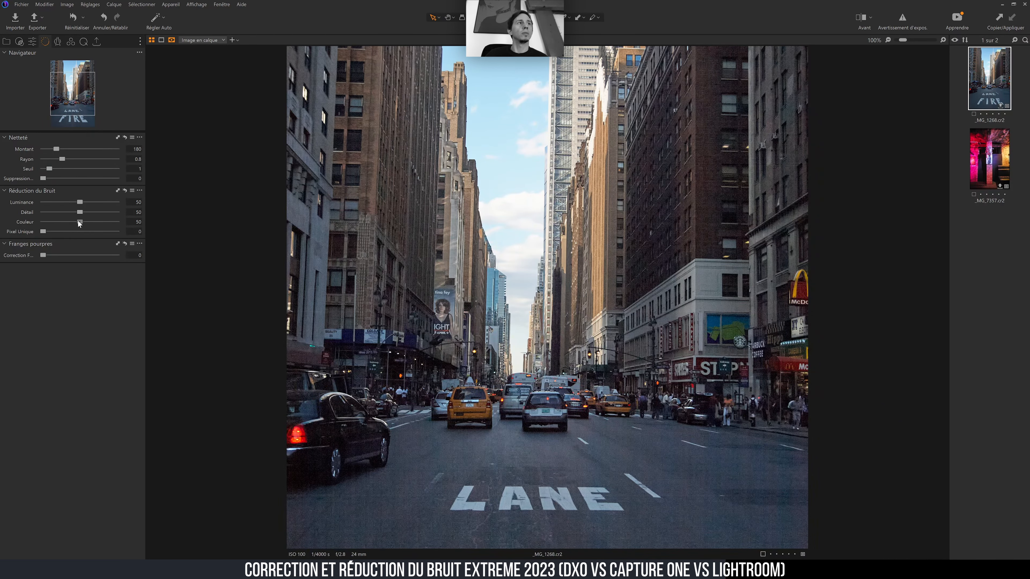
{"action": "left_click_drag", "start_coordinate": [79, 203], "coordinate": [5, 205]}
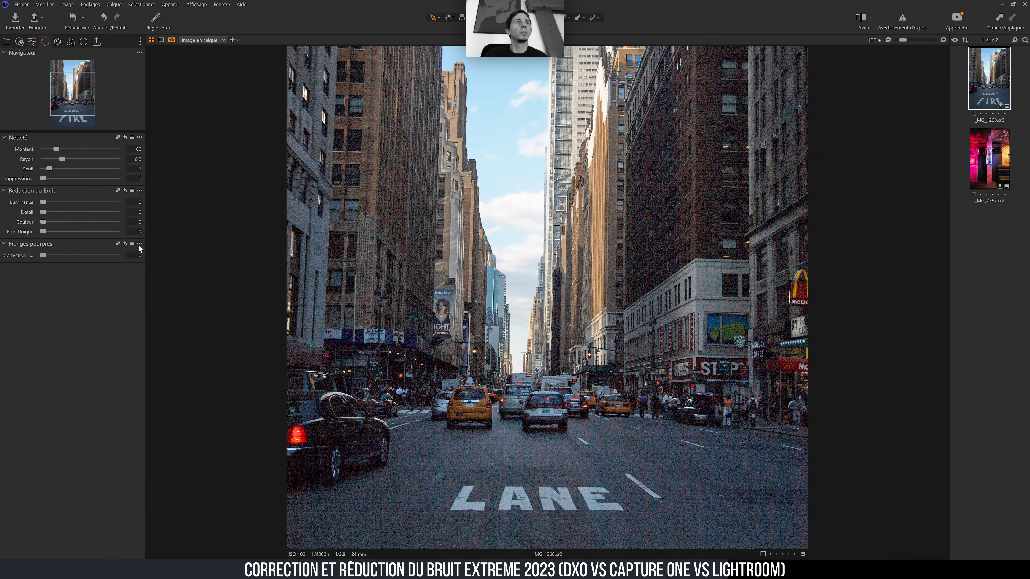
Reset the street photo's noise reduction, with luminance raised to 100, colour to 87 and detail to 63.
{"action": "double_click", "coordinate": [41, 201]}
{"action": "double_click", "coordinate": [42, 212]}
{"action": "double_click", "coordinate": [43, 222]}
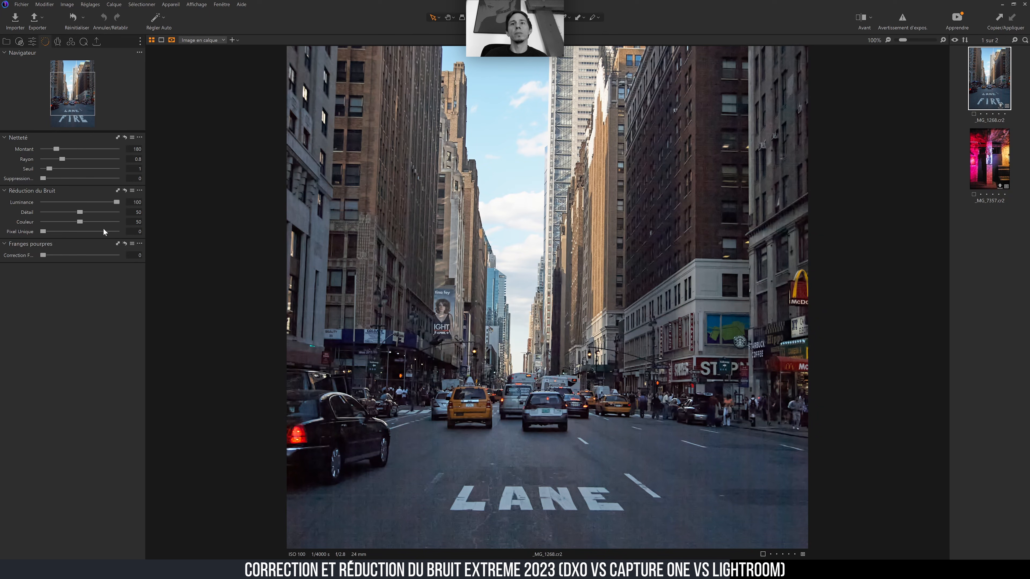
{"action": "left_click_drag", "start_coordinate": [103, 227], "coordinate": [108, 225]}
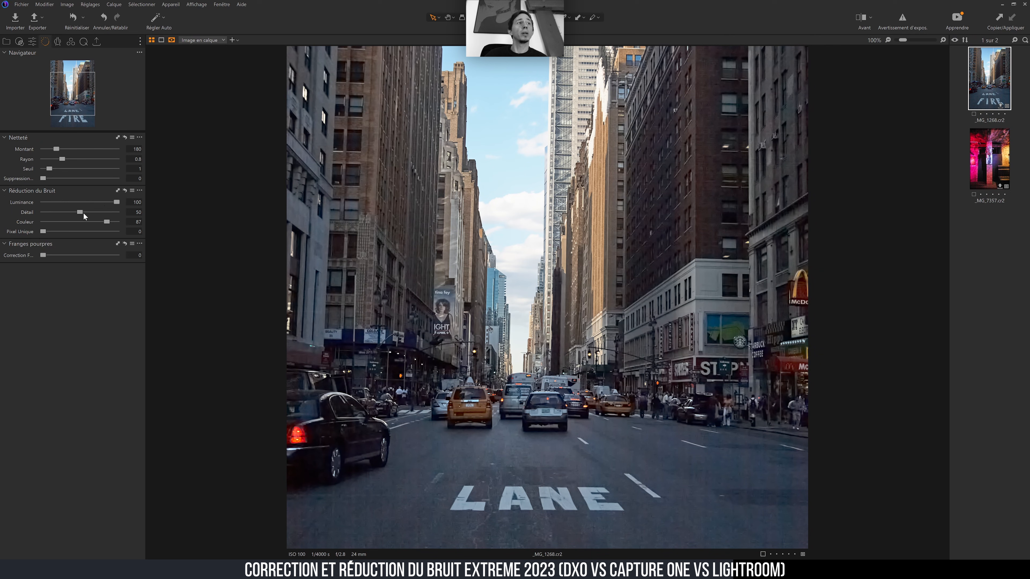
{"action": "left_click_drag", "start_coordinate": [104, 212], "coordinate": [116, 220]}
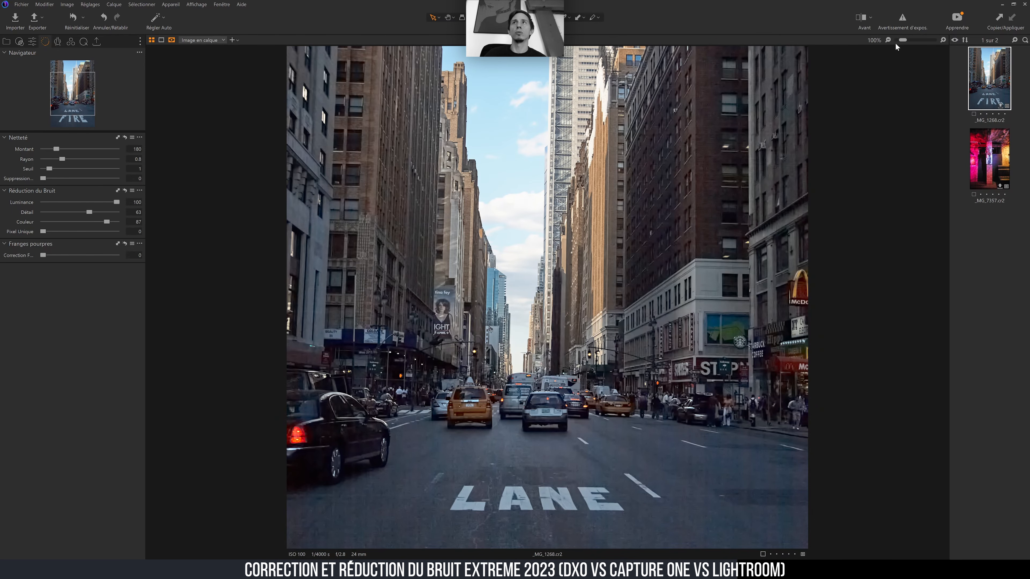
Set the noise reduction detail to 77, judging it on the dark brick facade at 600%.
{"action": "left_click_drag", "start_coordinate": [905, 42], "coordinate": [922, 42]}
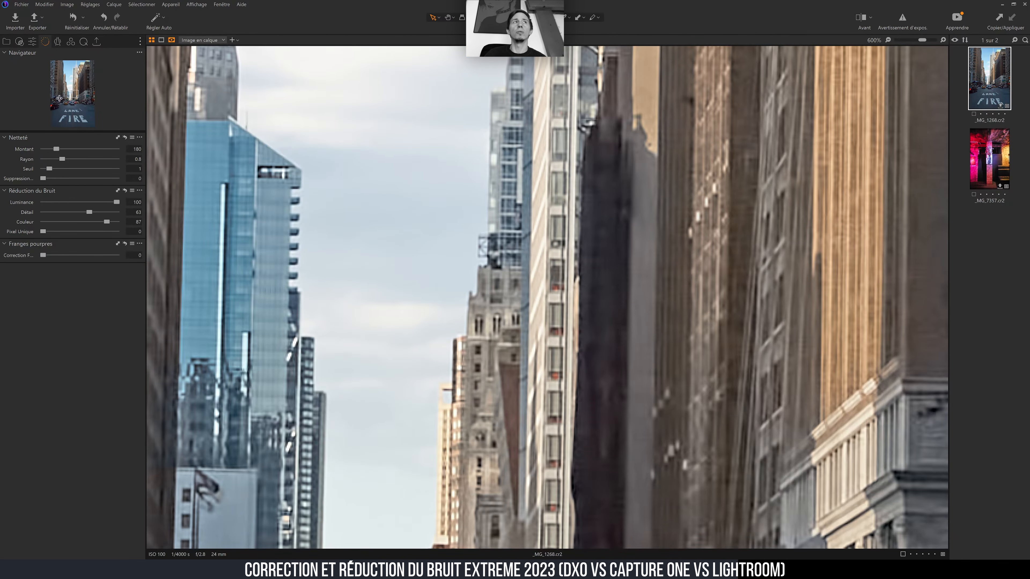
{"action": "left_click_drag", "start_coordinate": [74, 97], "coordinate": [96, 86]}
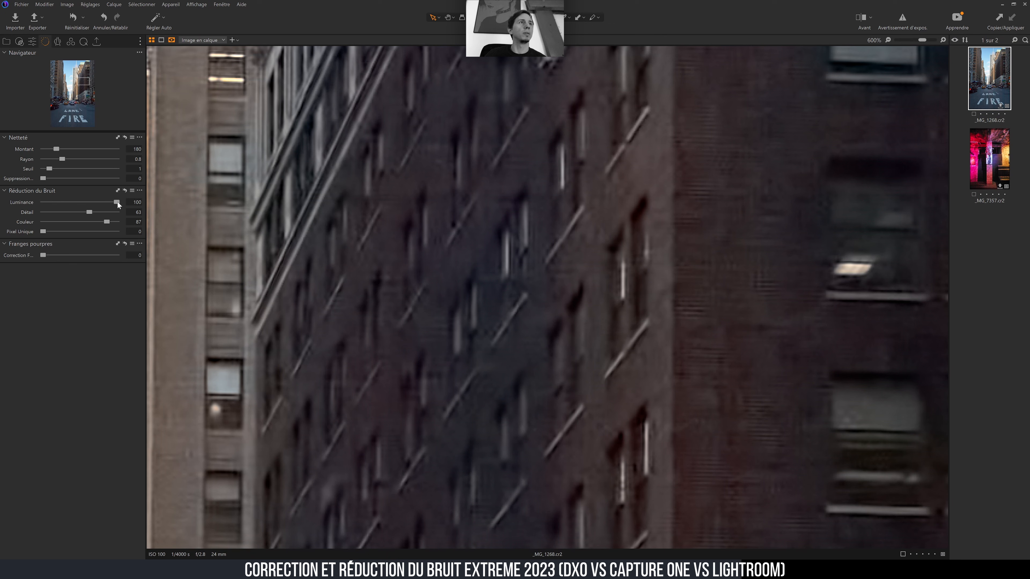
{"action": "left_click", "coordinate": [43, 212]}
{"action": "left_click_drag", "start_coordinate": [102, 219], "coordinate": [103, 218]}
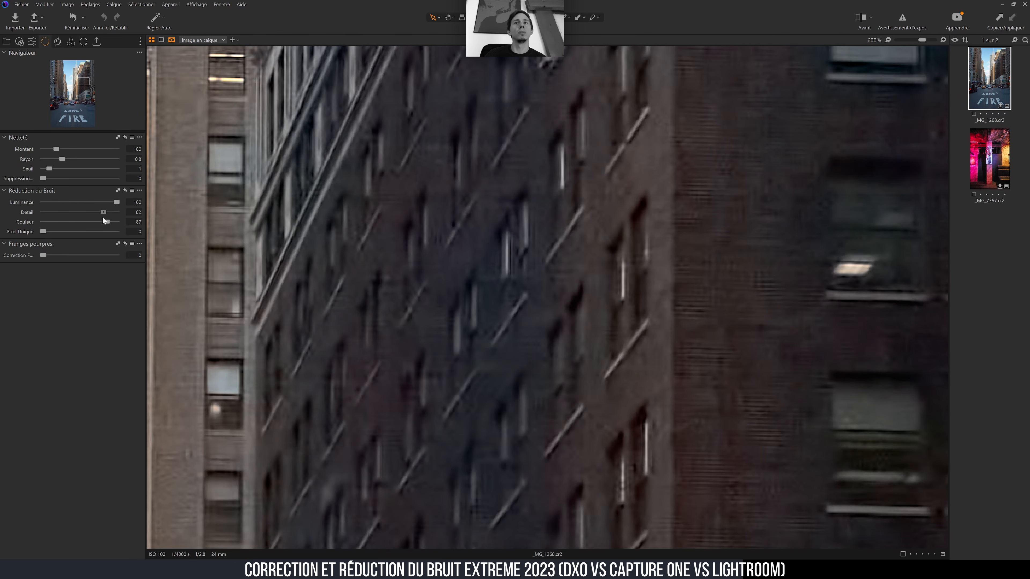
{"action": "left_click", "coordinate": [99, 219]}
Check the sky, cars and road up close, then set noise reduction luminance to 92 and colour to 100.
{"action": "left_click", "coordinate": [889, 40]}
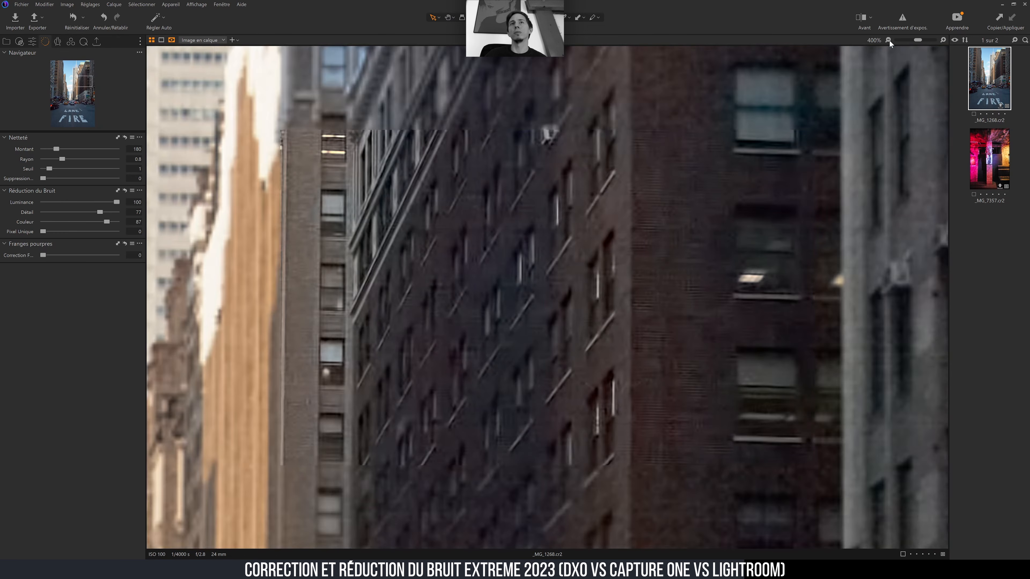
{"action": "left_click", "coordinate": [889, 40]}
{"action": "left_click", "coordinate": [889, 39]}
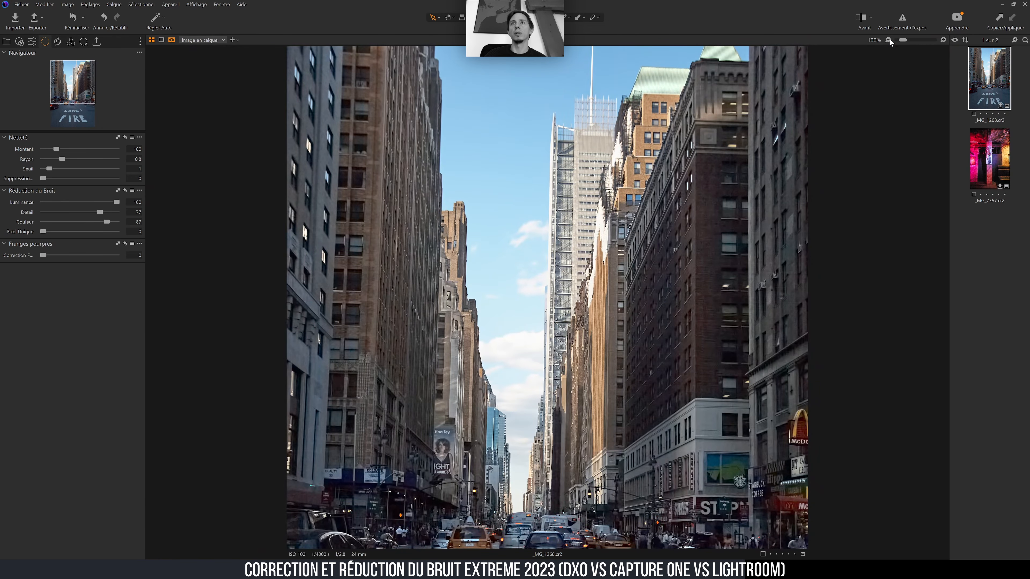
{"action": "left_click", "coordinate": [943, 40]}
{"action": "left_click", "coordinate": [943, 39]}
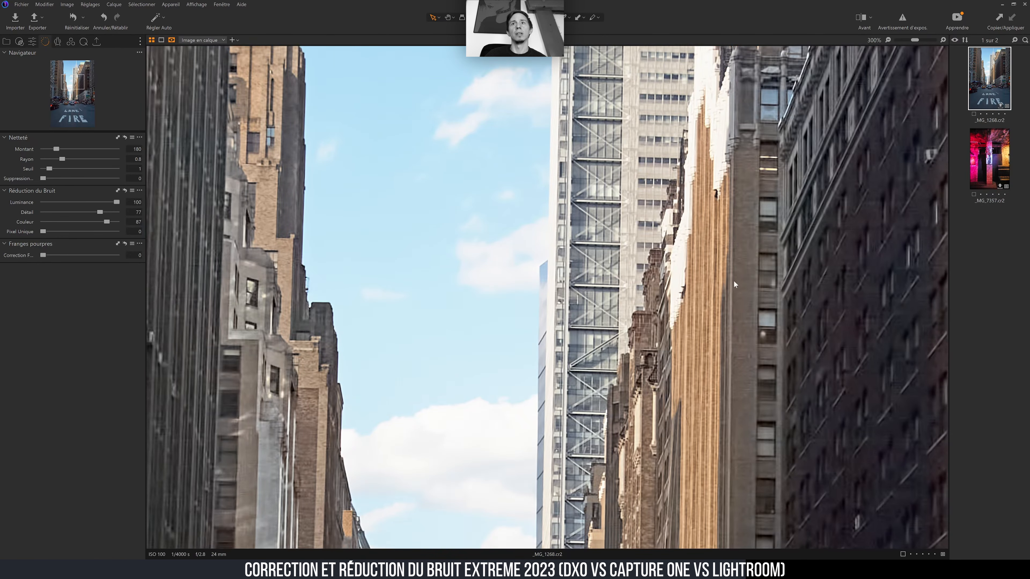
{"action": "left_click_drag", "start_coordinate": [82, 83], "coordinate": [75, 107]}
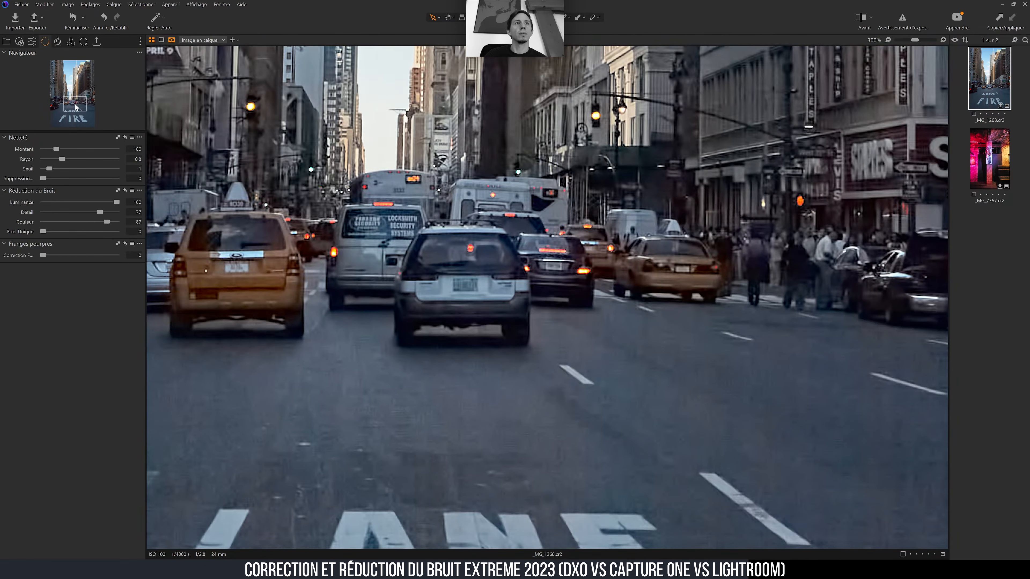
{"action": "left_click", "coordinate": [886, 40]}
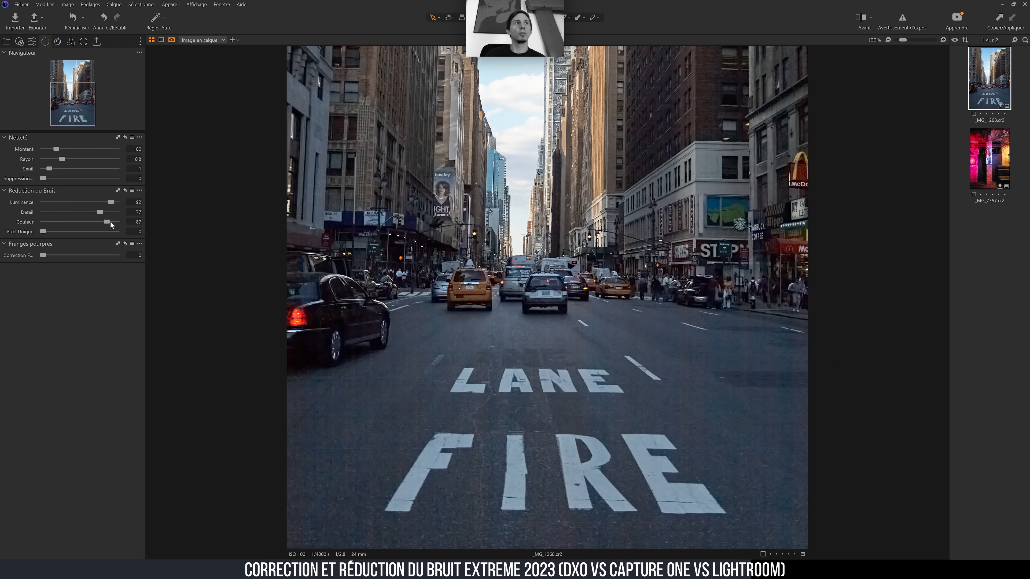
{"action": "left_click_drag", "start_coordinate": [111, 224], "coordinate": [122, 223]}
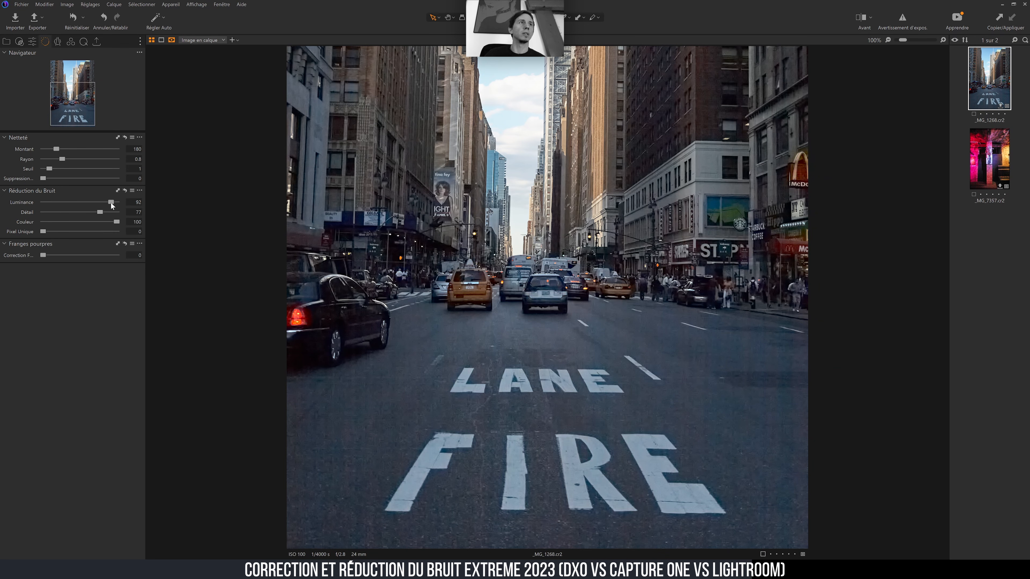
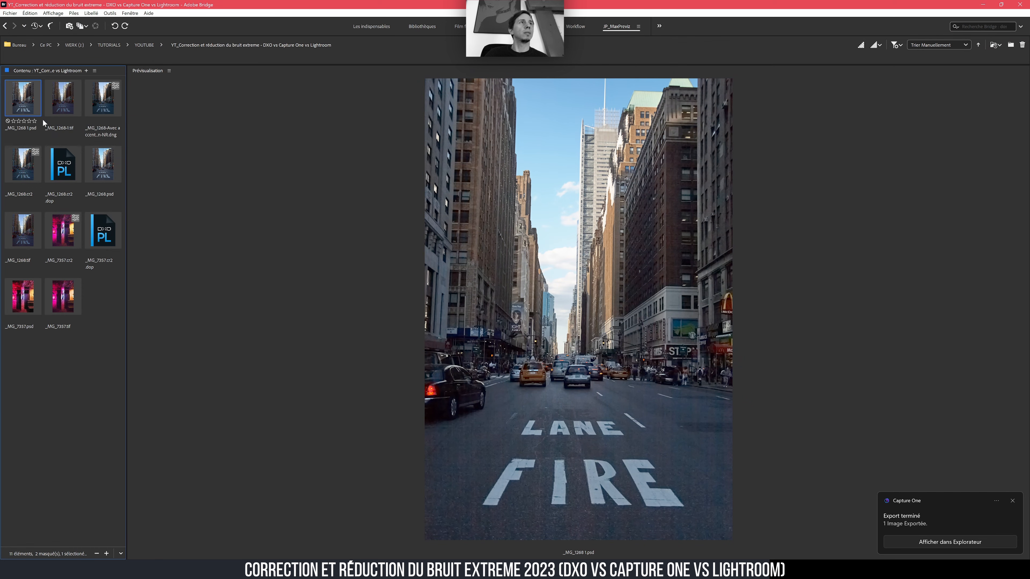
Open _MG_1268 1.psd from Bridge in Photoshop, keeping its embedded profile, and paste the whole image into MG_1268.cr2 as a new layer.
{"action": "left_click_drag", "start_coordinate": [24, 101], "coordinate": [357, 30]}
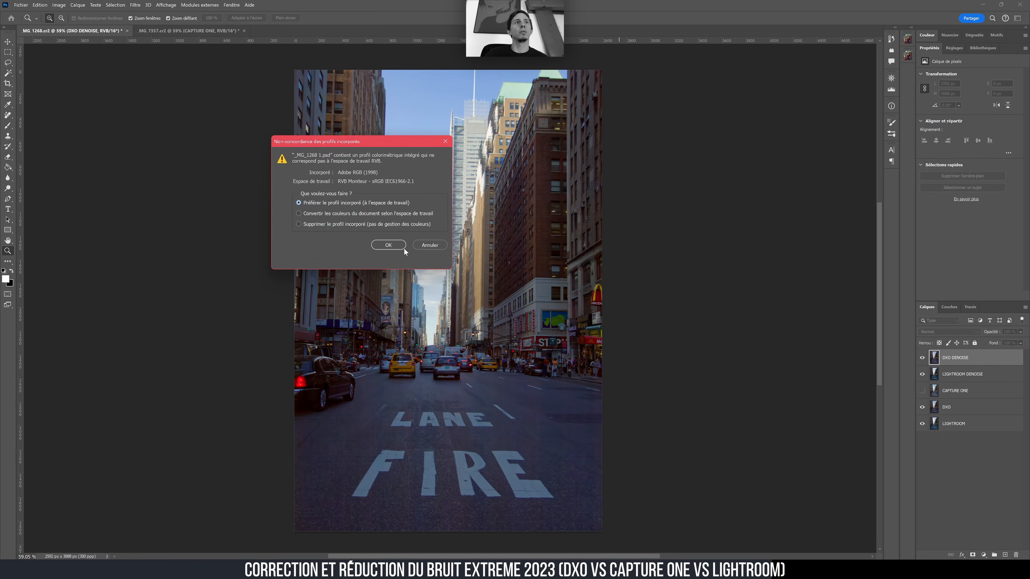
{"action": "left_click", "coordinate": [401, 246]}
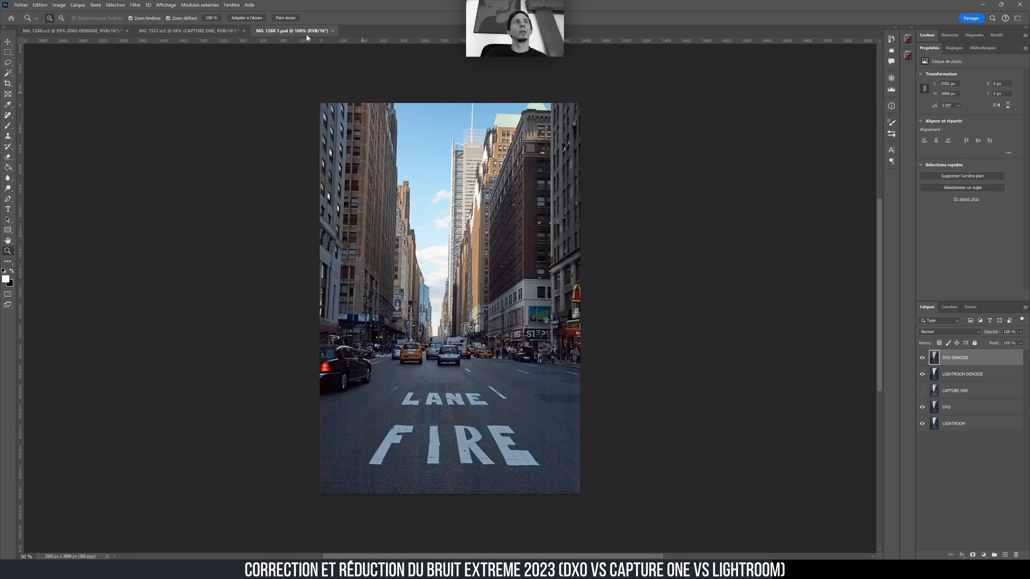
{"action": "key", "text": "ctrl+a"}
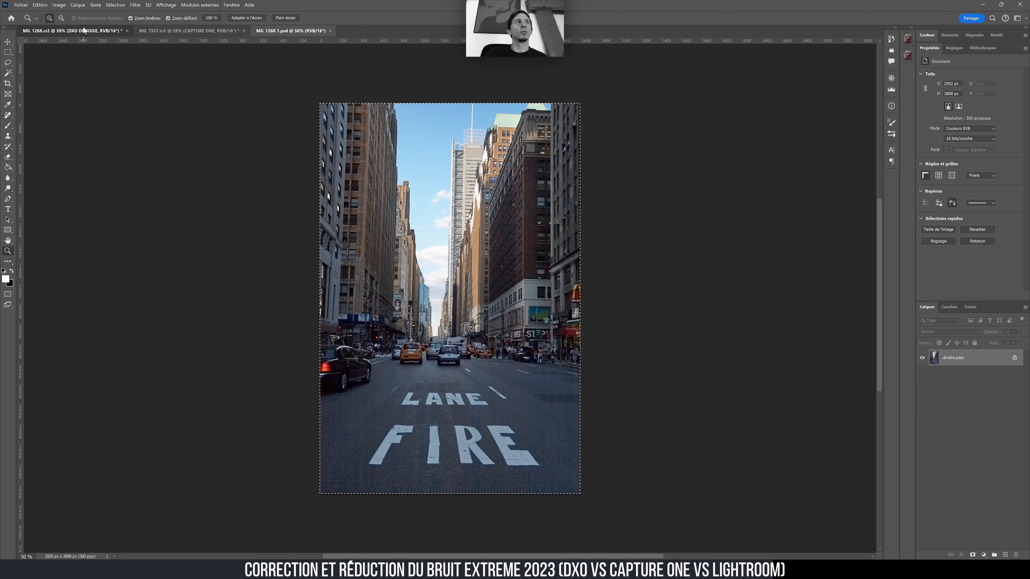
{"action": "left_click", "coordinate": [83, 30]}
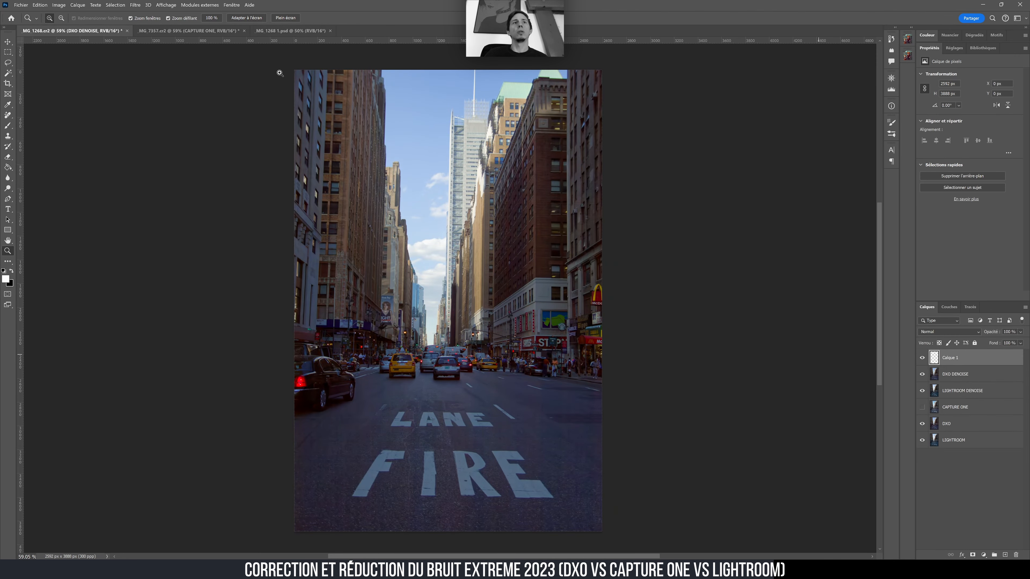
{"action": "left_click", "coordinate": [198, 32]}
{"action": "left_click", "coordinate": [101, 31]}
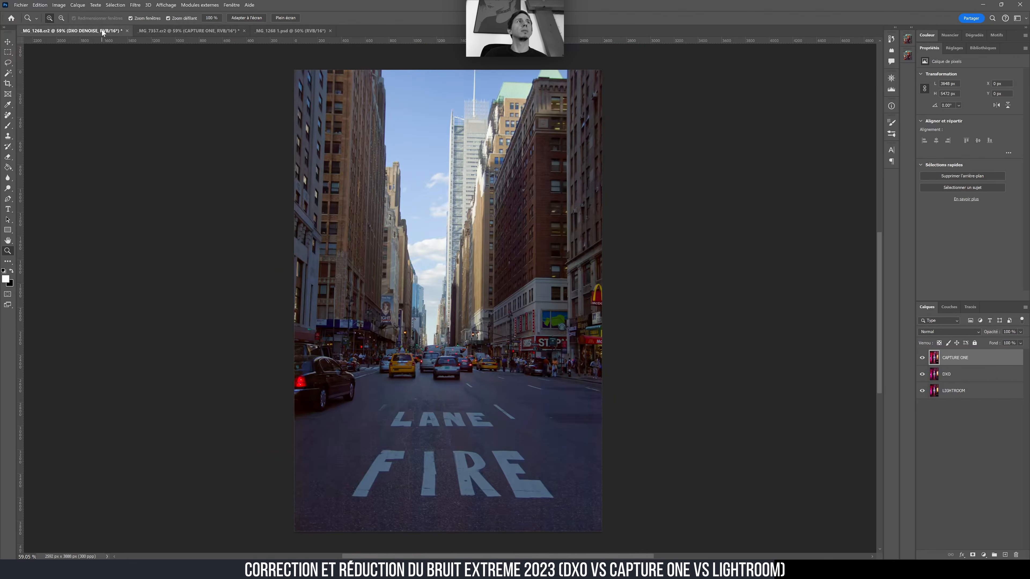
{"action": "key", "text": "ctrl+v"}
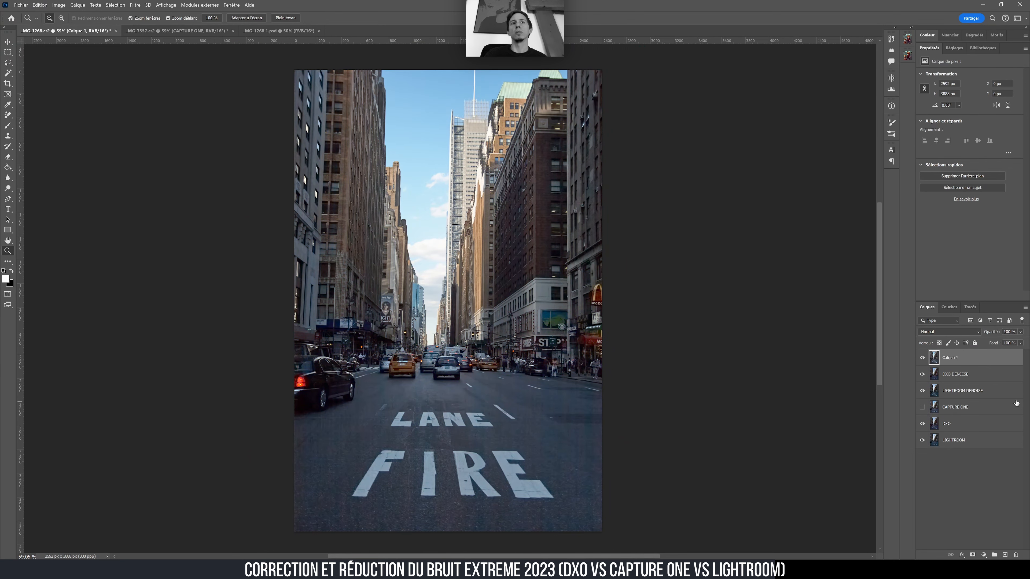
Rename the newly pasted layer as CAPTURE ONE DENOISE.
{"action": "double_click", "coordinate": [962, 361]}
{"action": "type", "text": "CAP"}
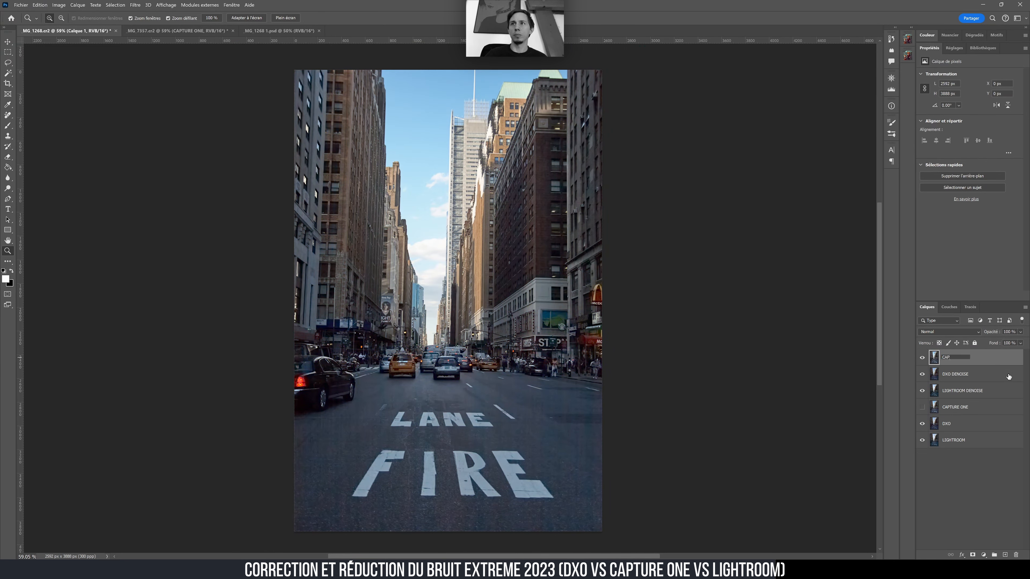
{"action": "type", "text": "TURE ONE DENOISE"}
{"action": "key", "text": "Return"}
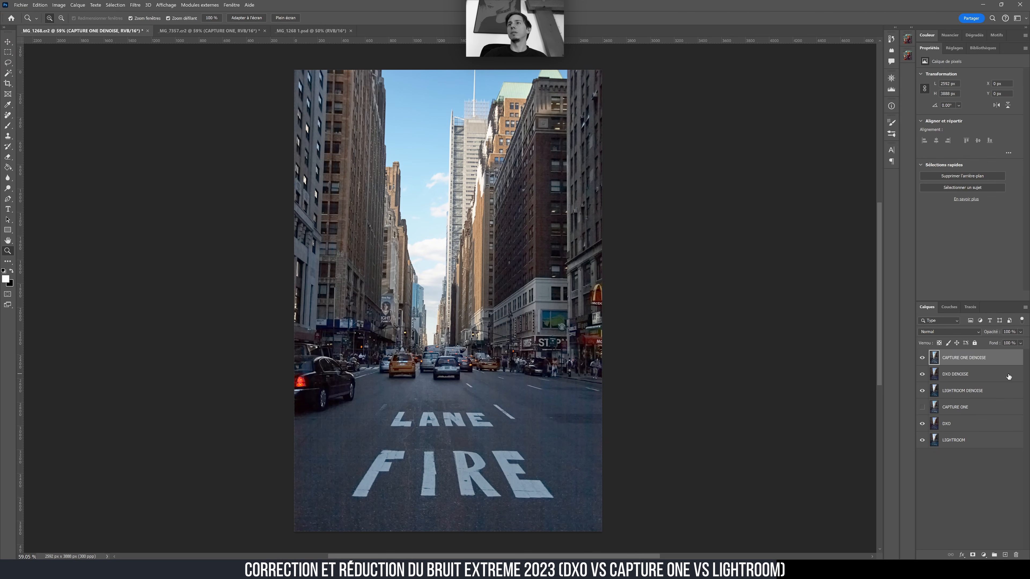
Hide DXO DENOISE and LIGHTROOM DENOISE, show CAPTURE ONE, and compare it with CAPTURE ONE DENOISE at 100%.
{"action": "left_click", "coordinate": [922, 374]}
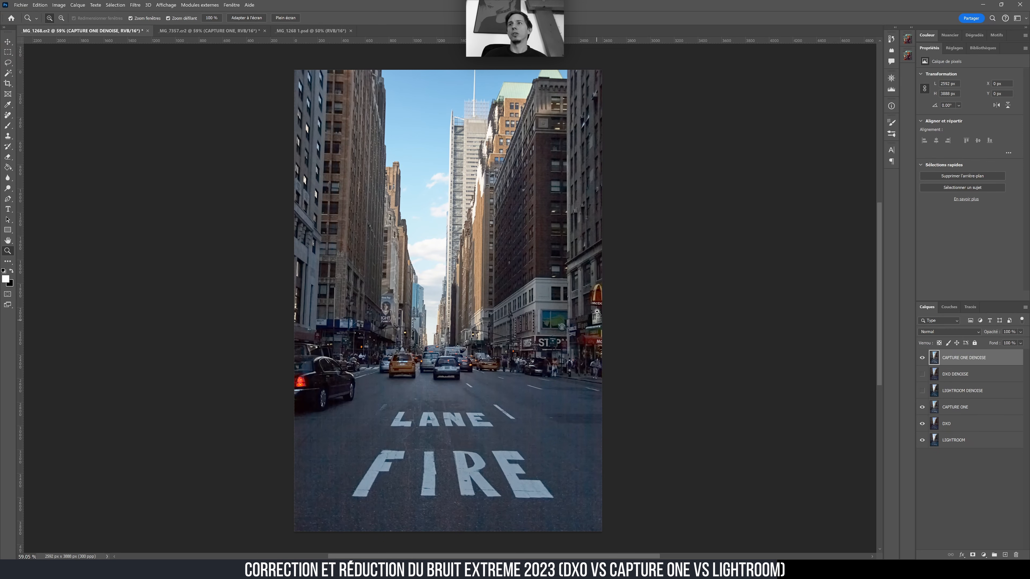
{"action": "double_click", "coordinate": [7, 251]}
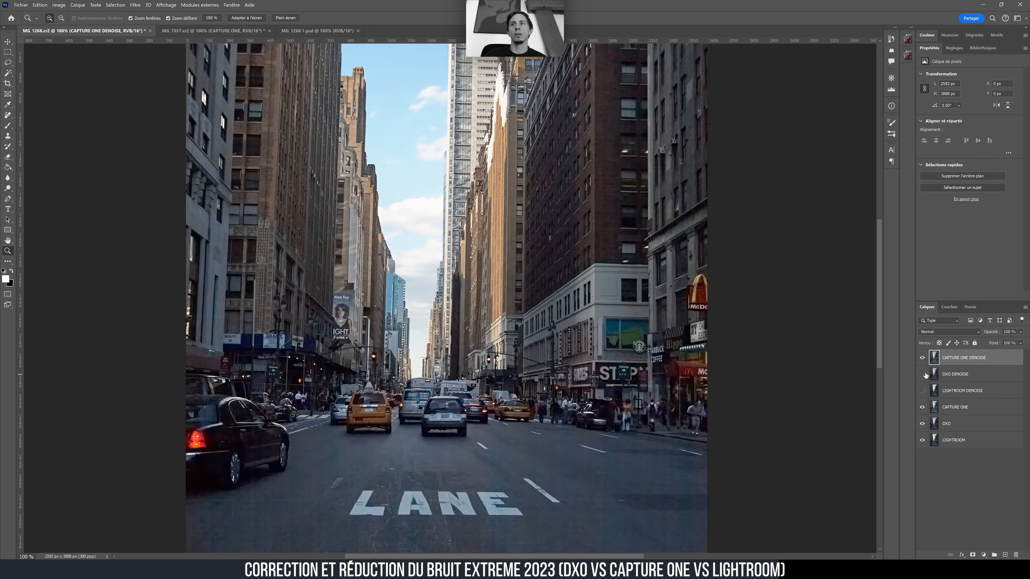
{"action": "left_click", "coordinate": [923, 358]}
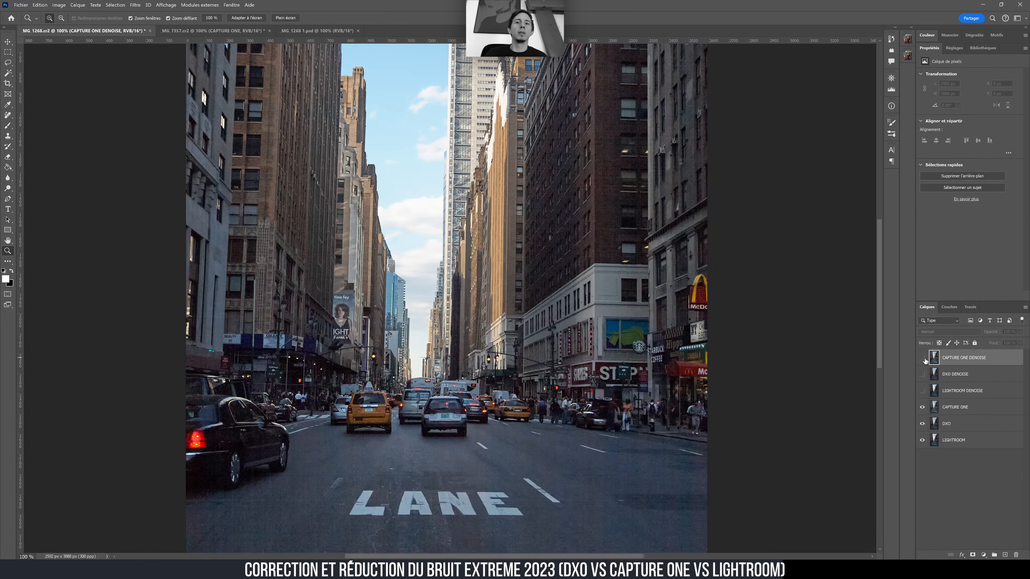
{"action": "left_click", "coordinate": [922, 358]}
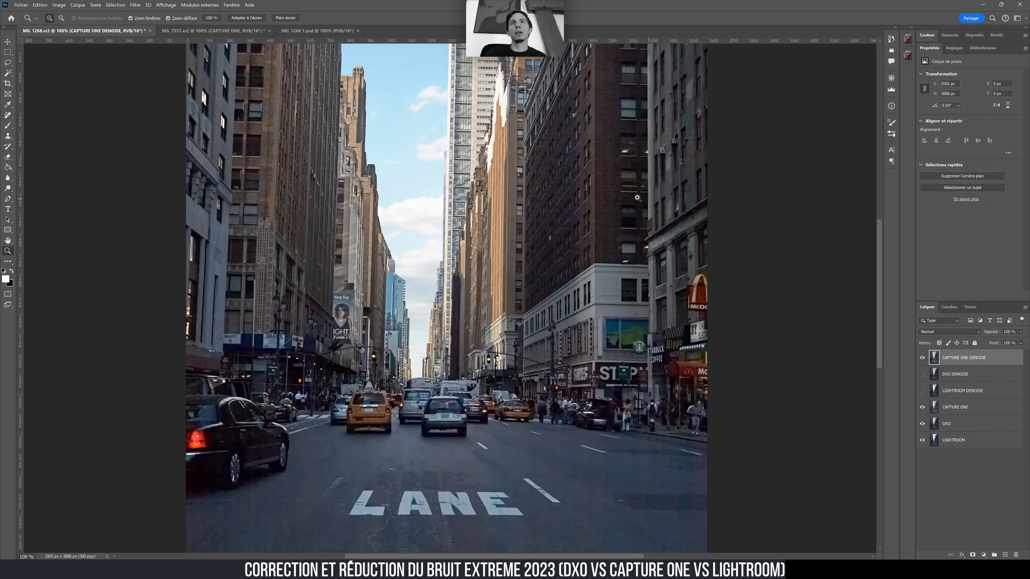
Show DXO DENOISE and compare it with CAPTURE ONE DENOISE at 200% on the brick facade, storefronts and signs.
{"action": "left_click_drag", "start_coordinate": [663, 197], "coordinate": [688, 195]}
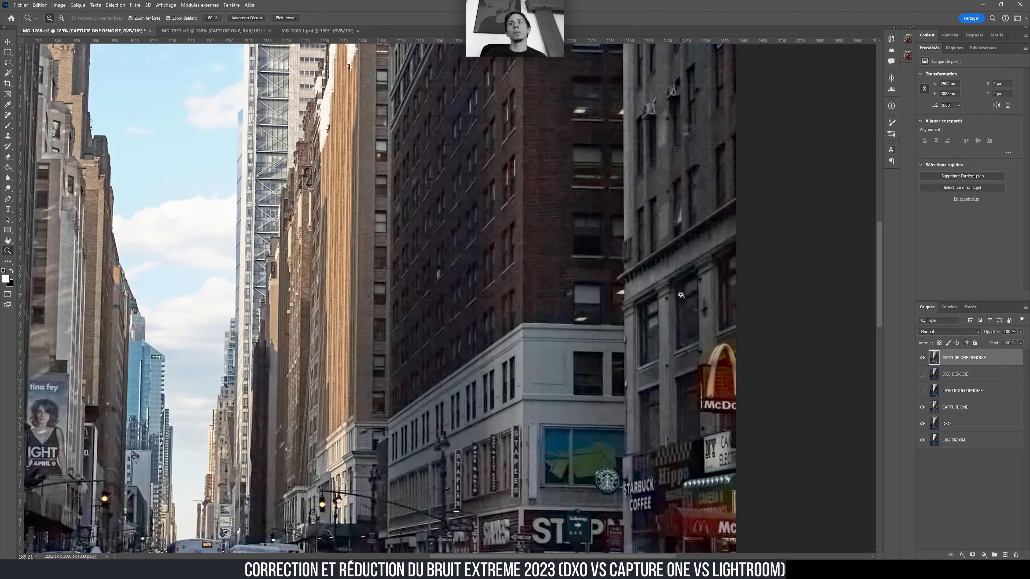
{"action": "left_click", "coordinate": [778, 326]}
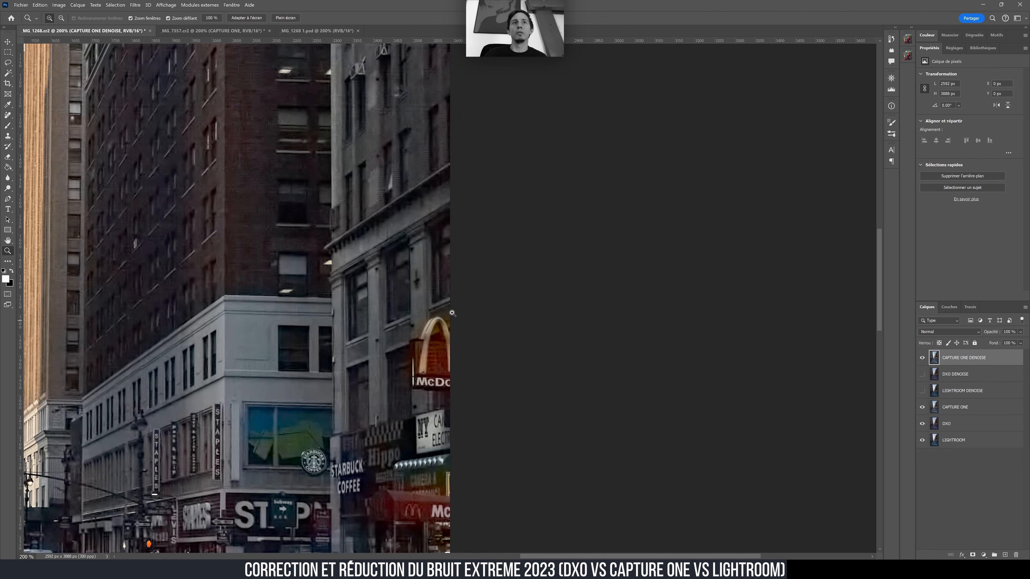
{"action": "left_click_drag", "start_coordinate": [350, 236], "coordinate": [635, 232]}
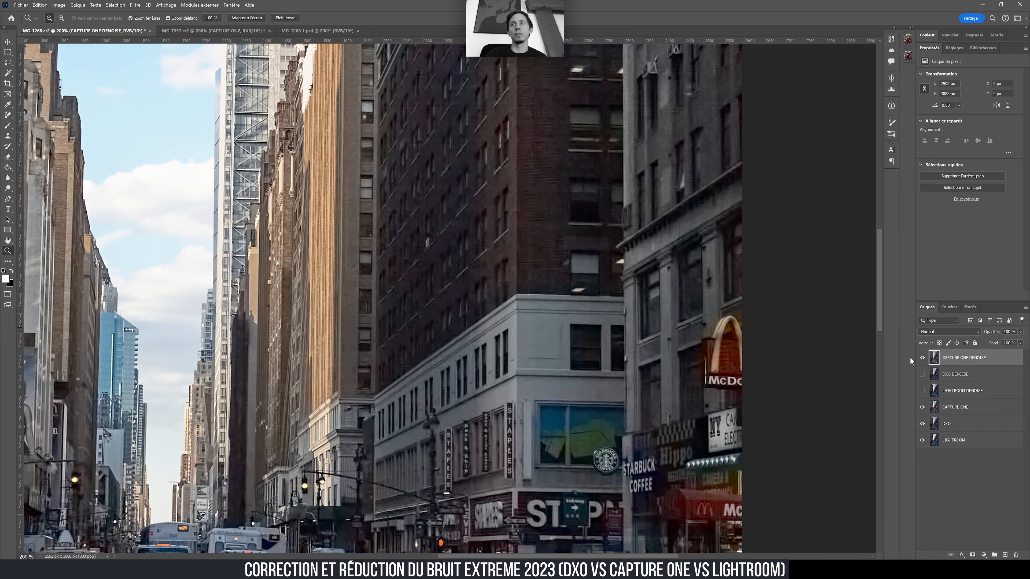
{"action": "left_click", "coordinate": [923, 375]}
{"action": "left_click", "coordinate": [923, 358]}
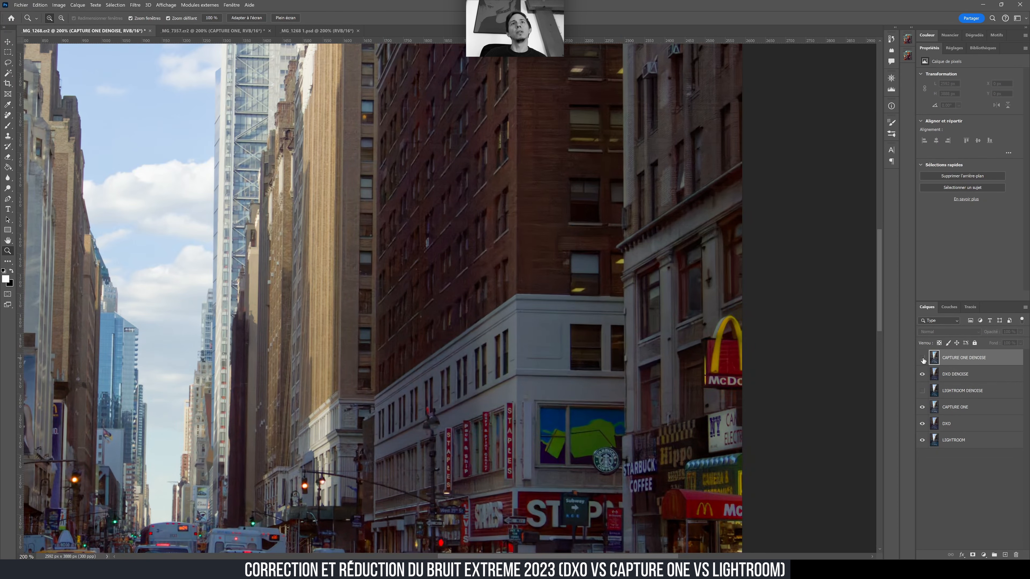
{"action": "left_click", "coordinate": [922, 358]}
{"action": "left_click", "coordinate": [922, 358]}
{"action": "left_click", "coordinate": [922, 357]}
{"action": "left_click", "coordinate": [922, 358]}
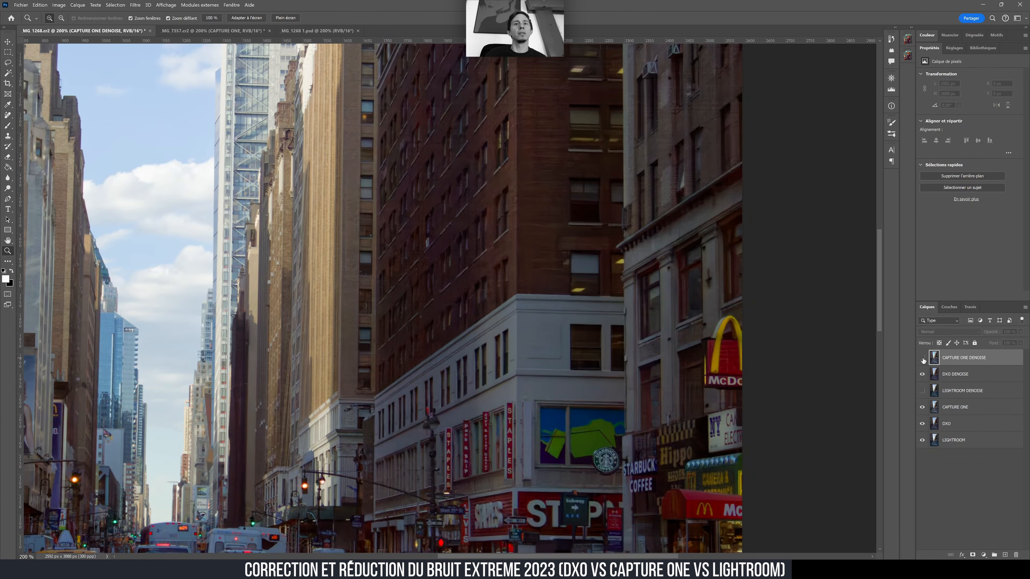
{"action": "left_click", "coordinate": [923, 358]}
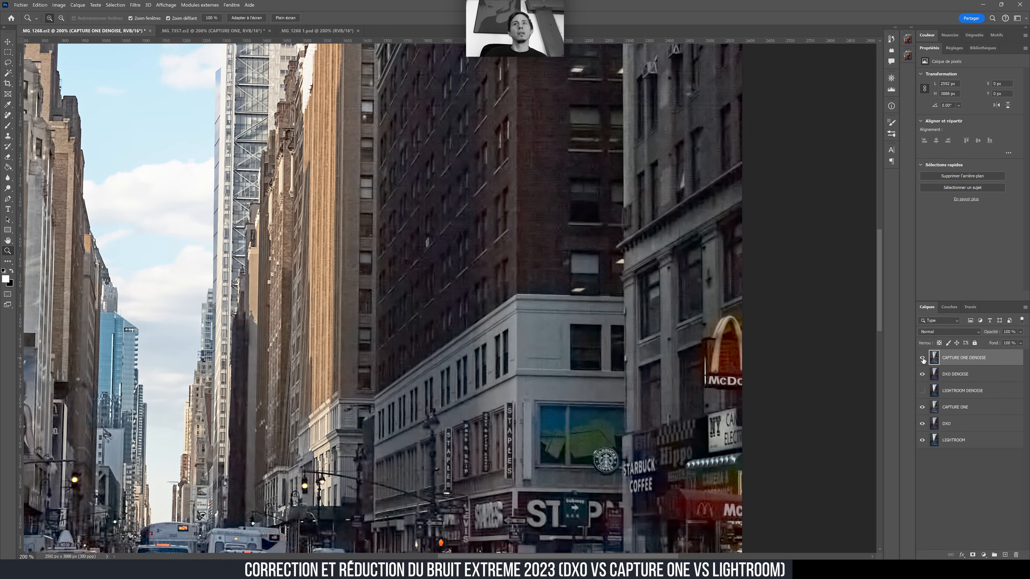
{"action": "left_click", "coordinate": [922, 358]}
{"action": "left_click", "coordinate": [922, 357]}
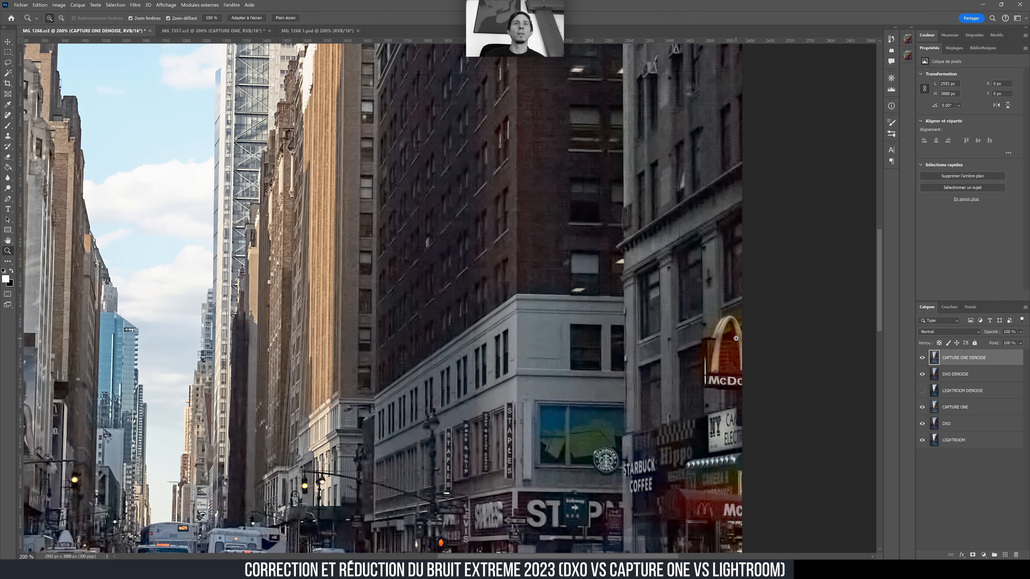
Compare CAPTURE ONE DENOISE, DXO DENOISE and CAPTURE ONE on the storefronts, signs and pedestrians at 239%, with DXO DENOISE hidden at the end.
{"action": "left_click_drag", "start_coordinate": [736, 339], "coordinate": [872, 199]}
{"action": "left_click_drag", "start_coordinate": [609, 209], "coordinate": [763, 255]}
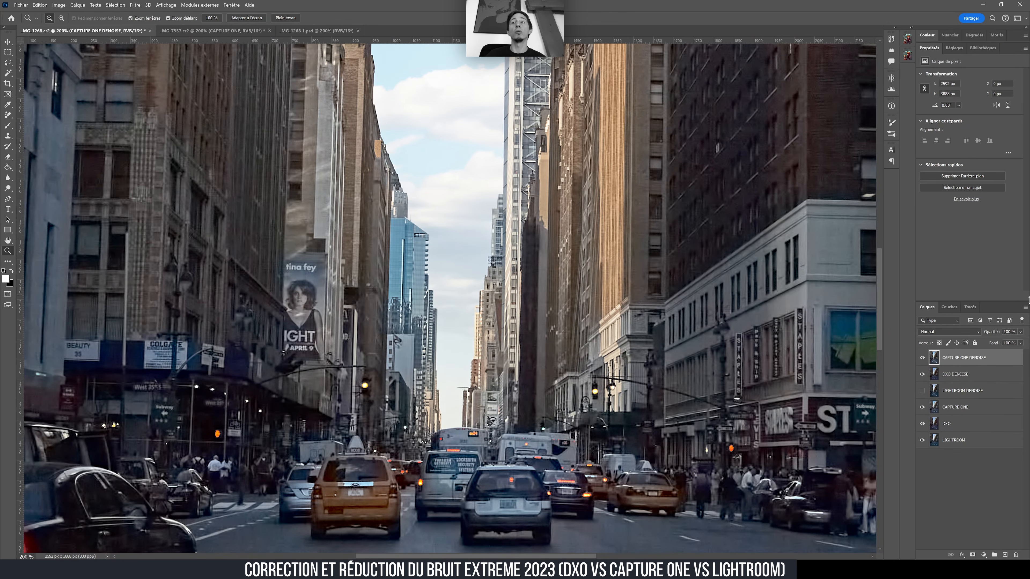
{"action": "left_click_drag", "start_coordinate": [799, 354], "coordinate": [489, 301]}
{"action": "left_click", "coordinate": [641, 324]}
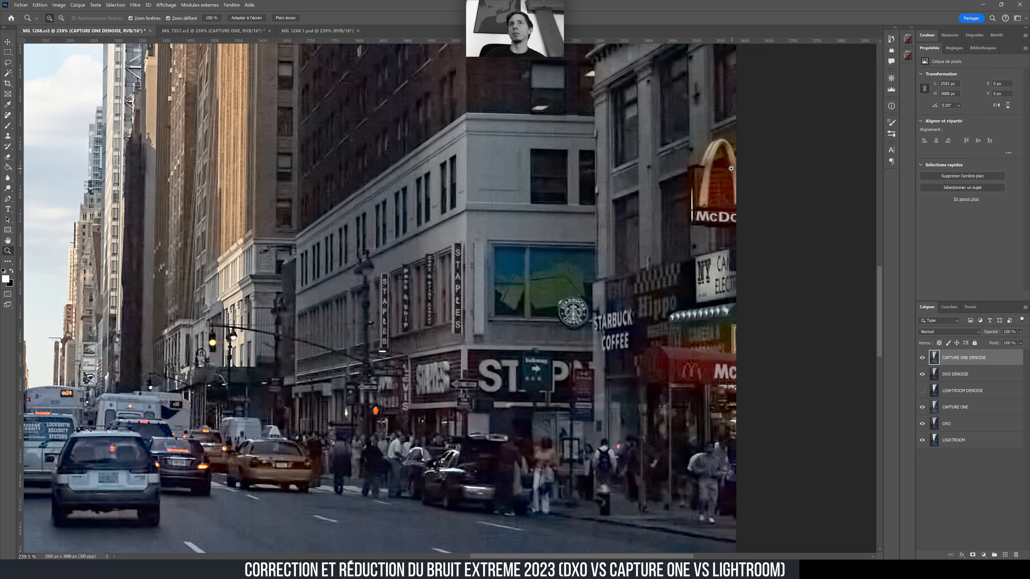
{"action": "left_click", "coordinate": [922, 359]}
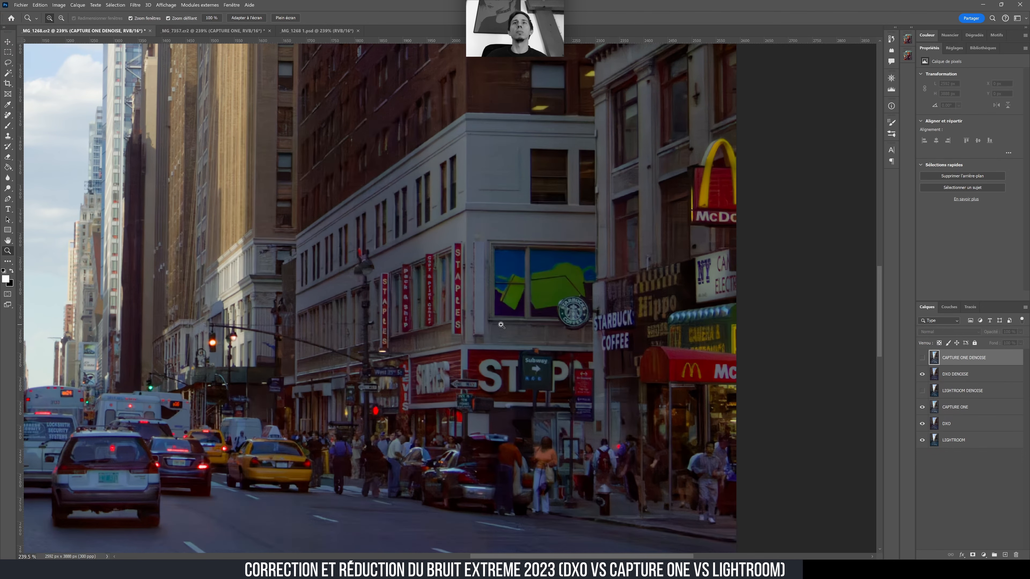
{"action": "left_click", "coordinate": [922, 375]}
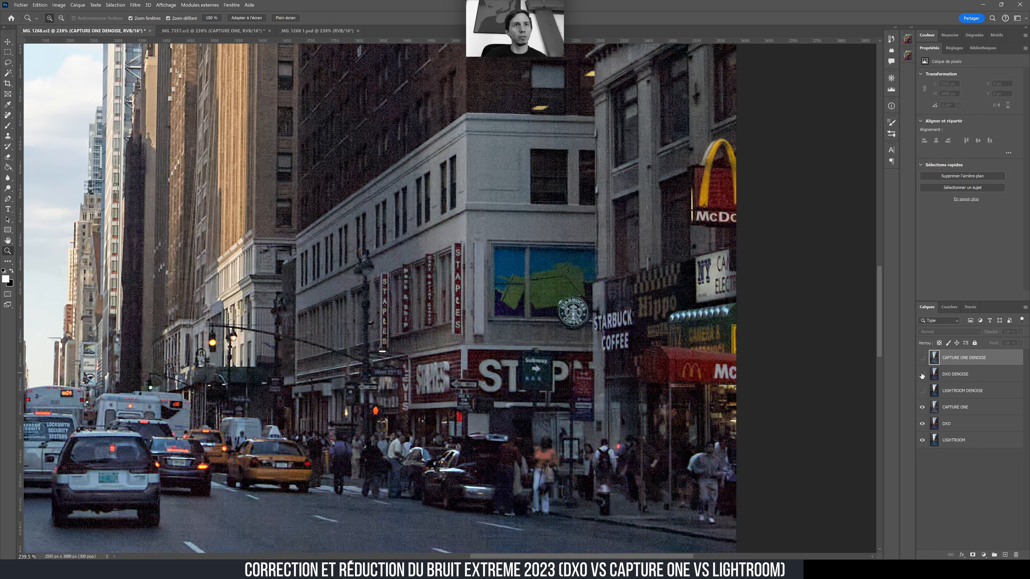
{"action": "left_click", "coordinate": [922, 375]}
{"action": "left_click", "coordinate": [922, 375]}
{"action": "left_click", "coordinate": [922, 375]}
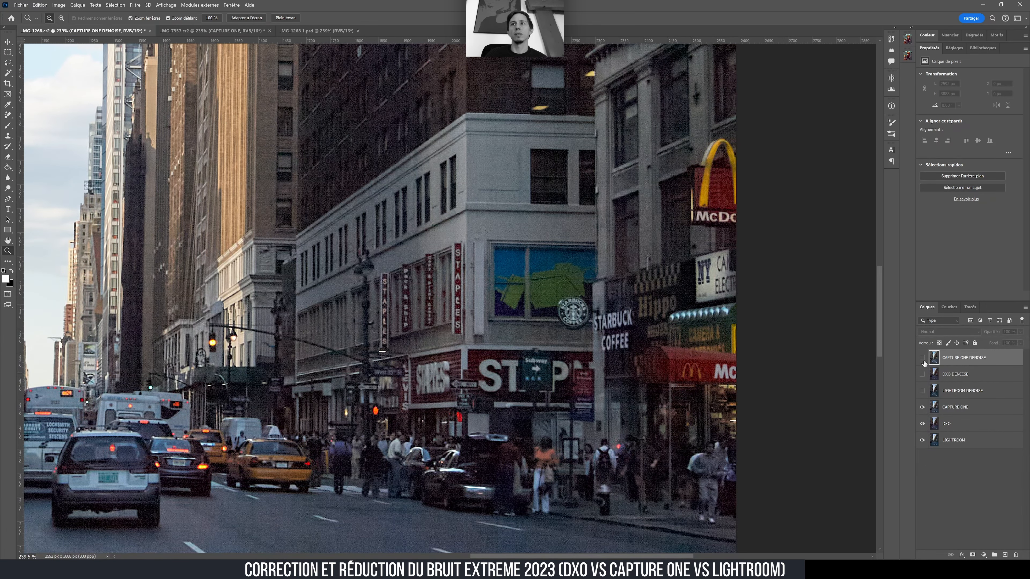
{"action": "left_click", "coordinate": [922, 359]}
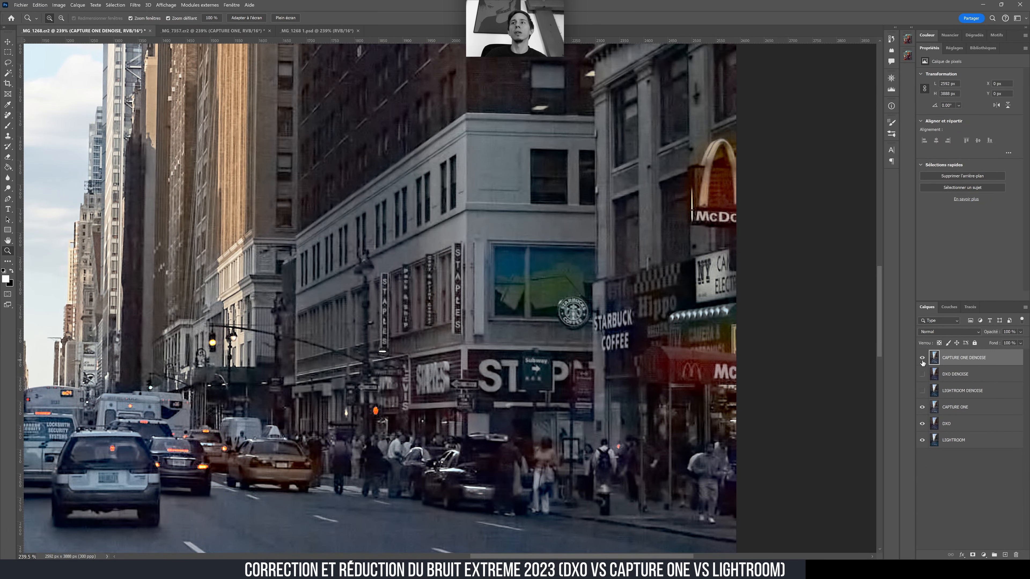
Hide CAPTURE ONE and DXO, show LIGHTROOM DENOISE, and compare it with CAPTURE ONE DENOISE on the street corner.
{"action": "left_click", "coordinate": [922, 407]}
{"action": "left_click", "coordinate": [922, 423]}
{"action": "left_click", "coordinate": [923, 359]}
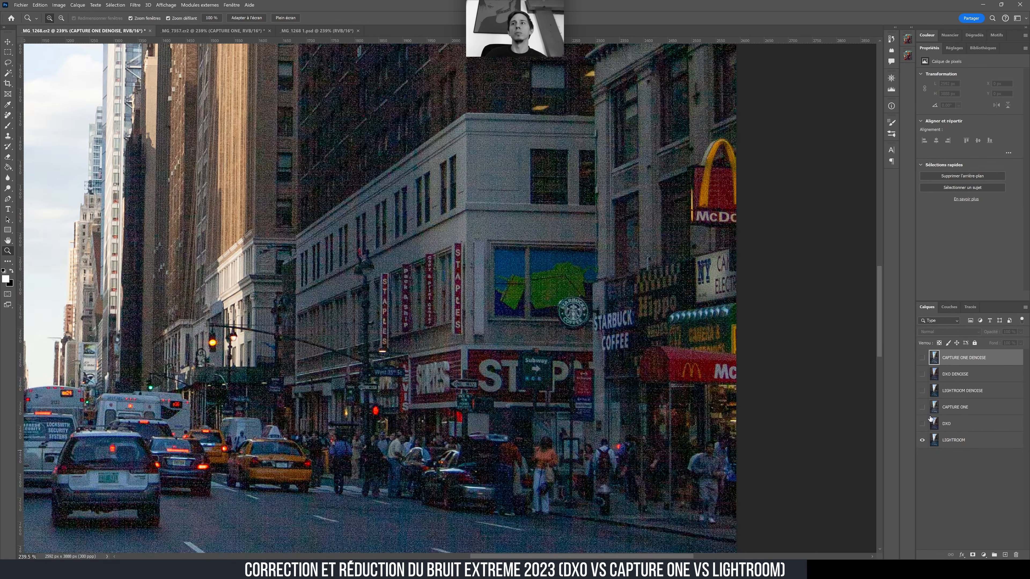
{"action": "left_click", "coordinate": [923, 391]}
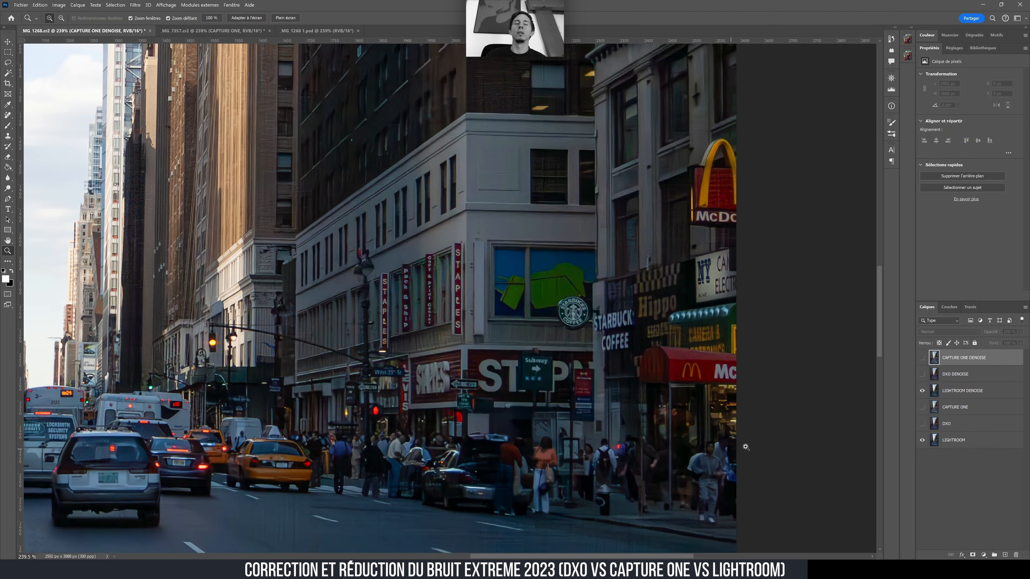
{"action": "left_click", "coordinate": [923, 359]}
{"action": "left_click", "coordinate": [923, 359]}
{"action": "left_click", "coordinate": [922, 359]}
{"action": "left_click", "coordinate": [922, 359]}
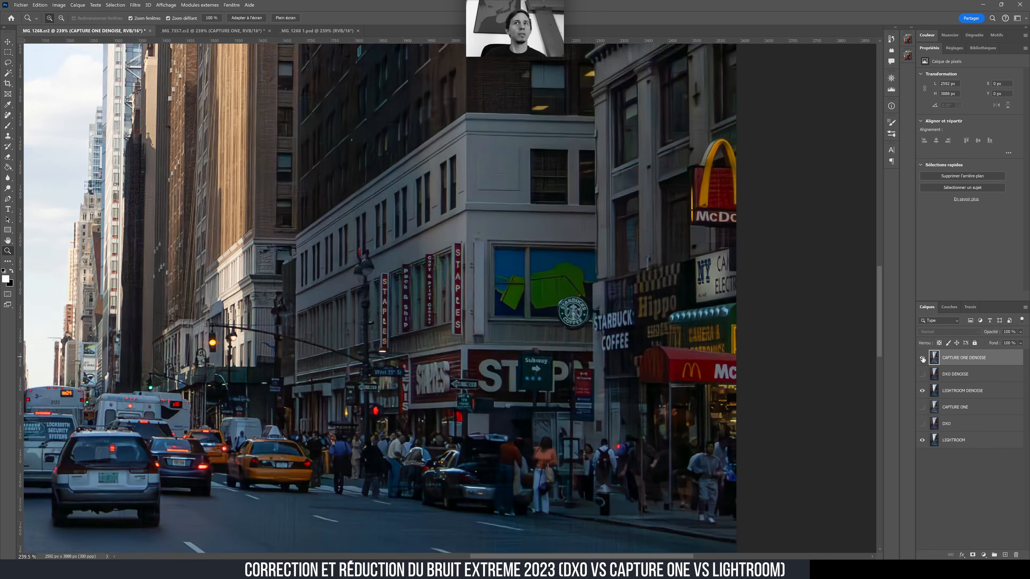
{"action": "left_click", "coordinate": [922, 359]}
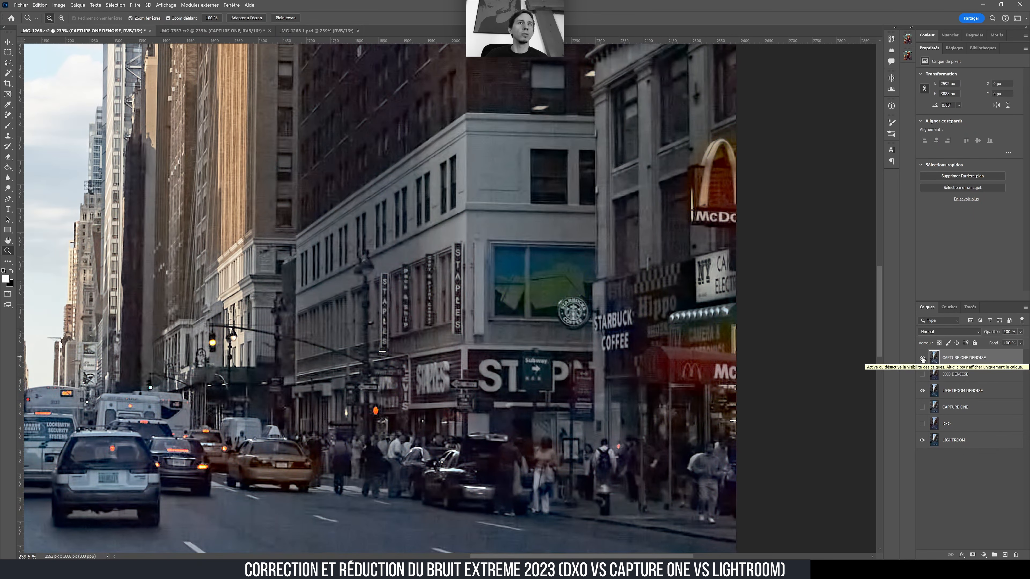
{"action": "left_click", "coordinate": [923, 359]}
{"action": "left_click", "coordinate": [922, 358]}
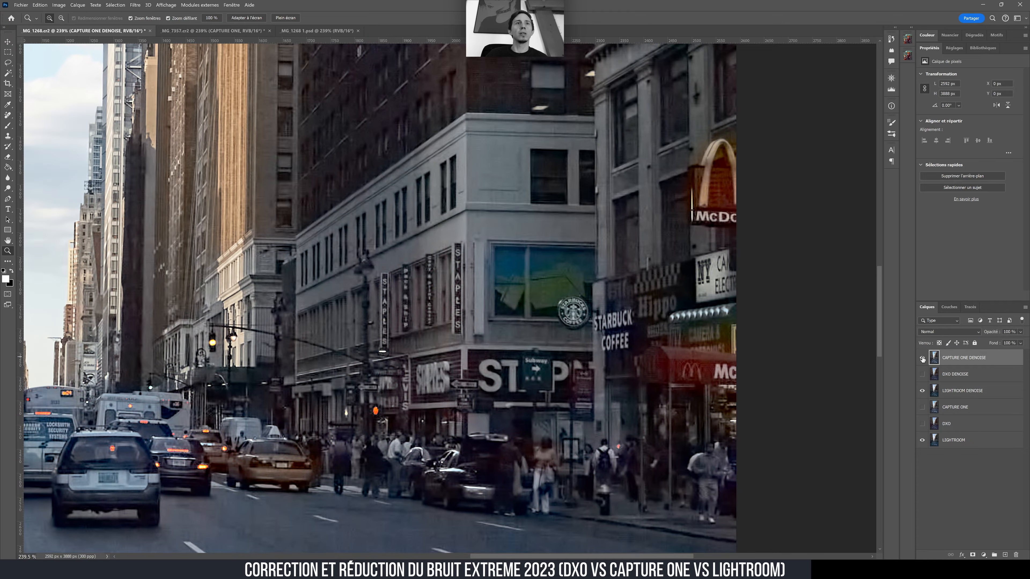
Show DXO DENOISE and compare it with CAPTURE ONE DENOISE at 767% on the Staples and Starbucks signs.
{"action": "left_click_drag", "start_coordinate": [461, 288], "coordinate": [458, 315]}
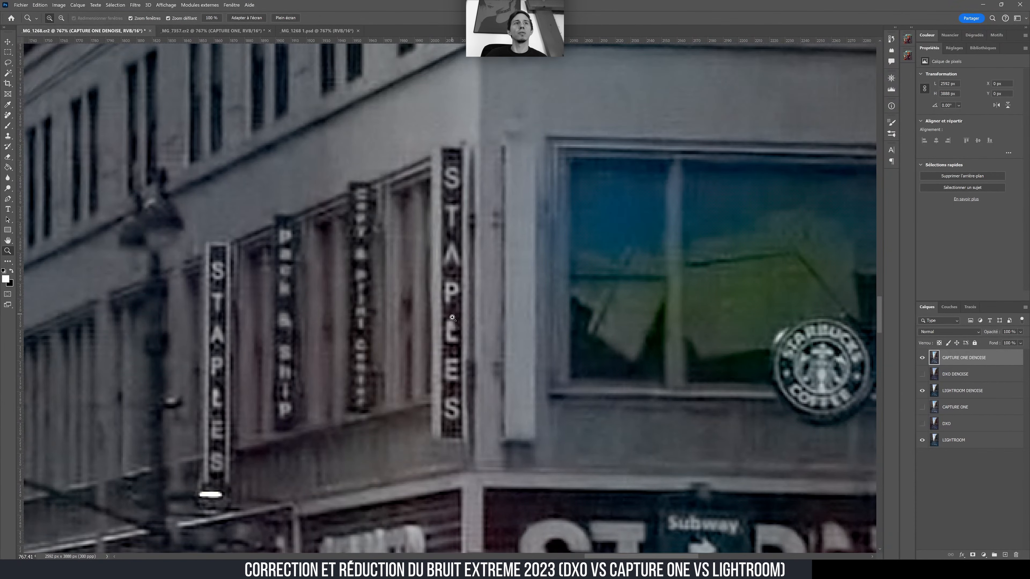
{"action": "left_click", "coordinate": [923, 375]}
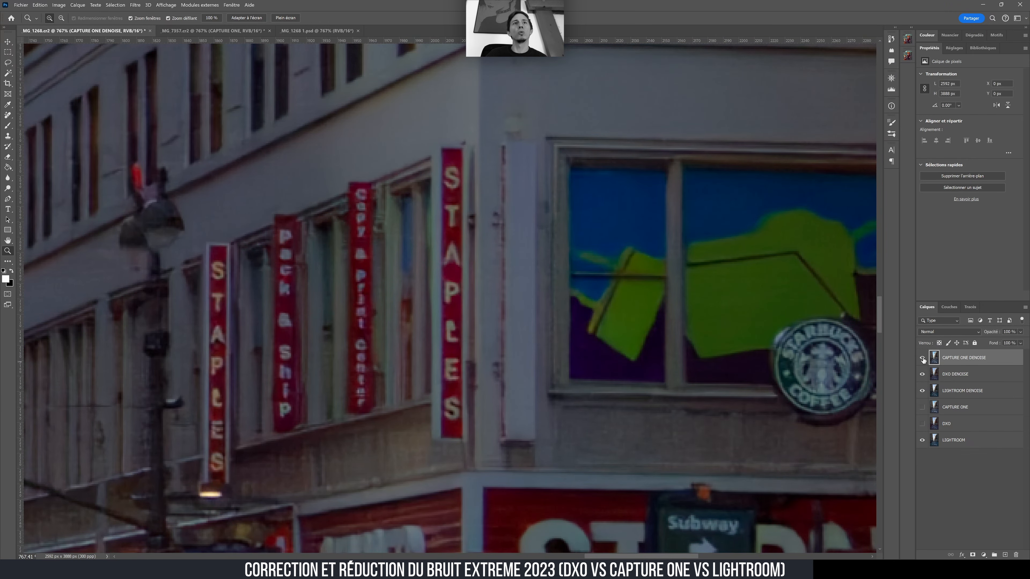
{"action": "left_click", "coordinate": [923, 359]}
{"action": "left_click", "coordinate": [923, 358]}
{"action": "left_click", "coordinate": [922, 359]}
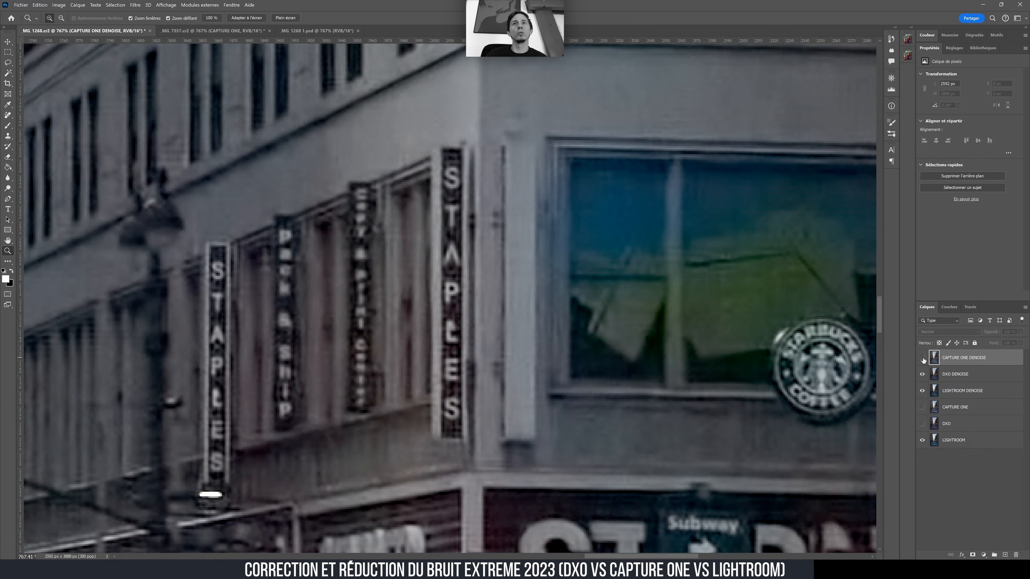
{"action": "left_click", "coordinate": [922, 359]}
{"action": "left_click", "coordinate": [923, 358]}
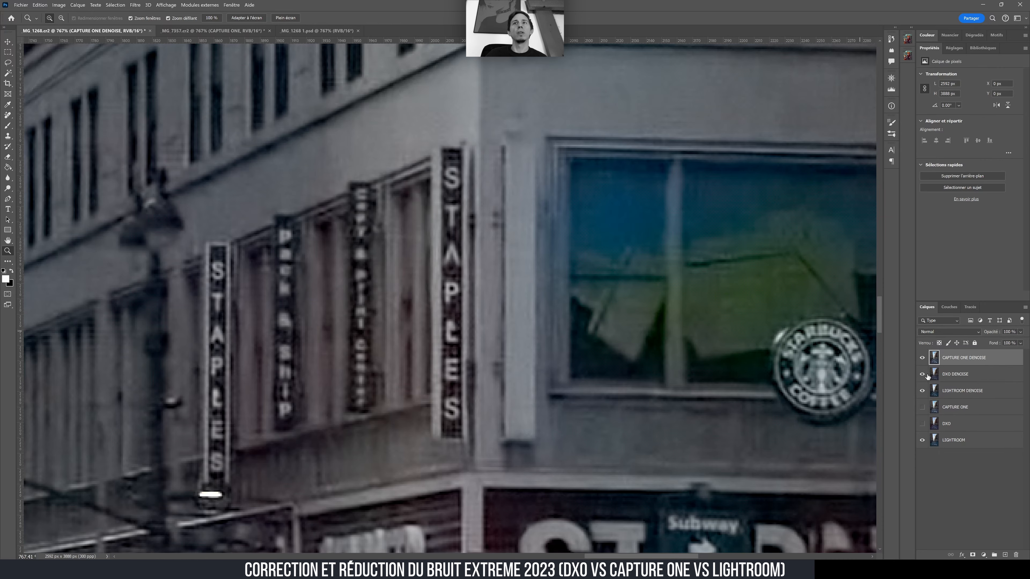
{"action": "left_click", "coordinate": [922, 358]}
Return to about 125% zoom, hide DXO DENOISE and LIGHTROOM DENOISE, and check the CAPTURE ONE layer against LIGHTROOM across the street scene.
{"action": "left_click_drag", "start_coordinate": [442, 356], "coordinate": [410, 383]}
{"action": "left_click_drag", "start_coordinate": [283, 338], "coordinate": [455, 335]}
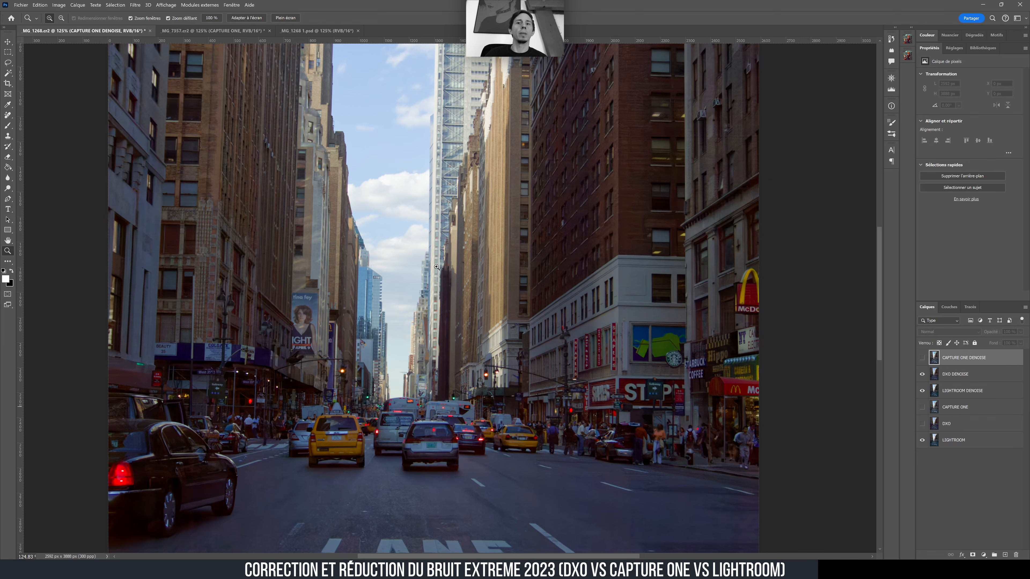
{"action": "left_click", "coordinate": [922, 374]}
{"action": "left_click", "coordinate": [923, 391]}
{"action": "left_click", "coordinate": [923, 407]}
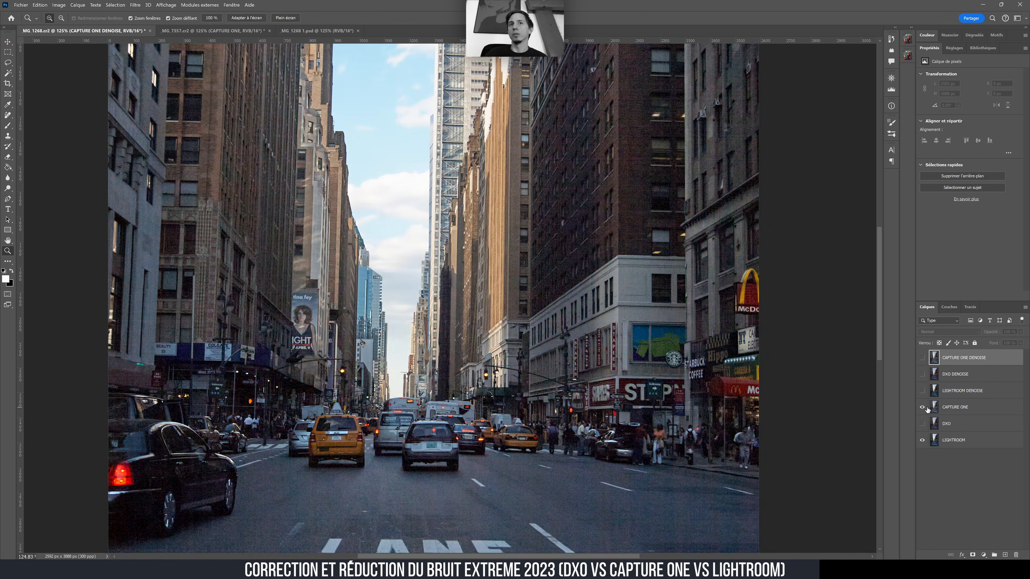
{"action": "left_click", "coordinate": [923, 407]}
Switch to MG_7357.cr2 and compare the CAPTURE ONE, DXO and LIGHTROOM layers across the bar interior at about 62% zoom.
{"action": "left_click", "coordinate": [219, 31]}
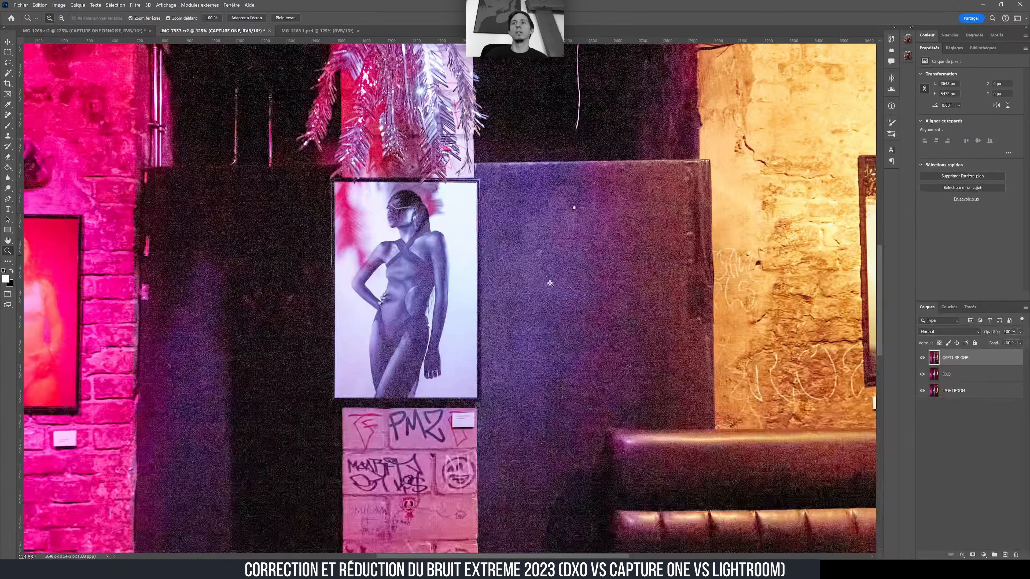
{"action": "scroll", "coordinate": [635, 293], "scroll_direction": "down", "scroll_amount": 4}
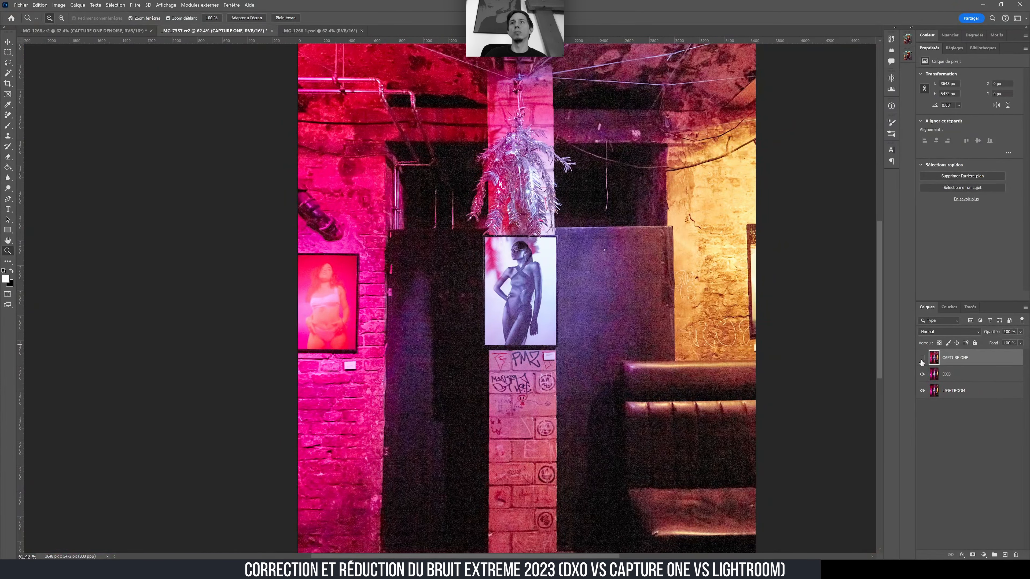
{"action": "left_click", "coordinate": [922, 358]}
{"action": "left_click_drag", "start_coordinate": [923, 375], "coordinate": [923, 359]}
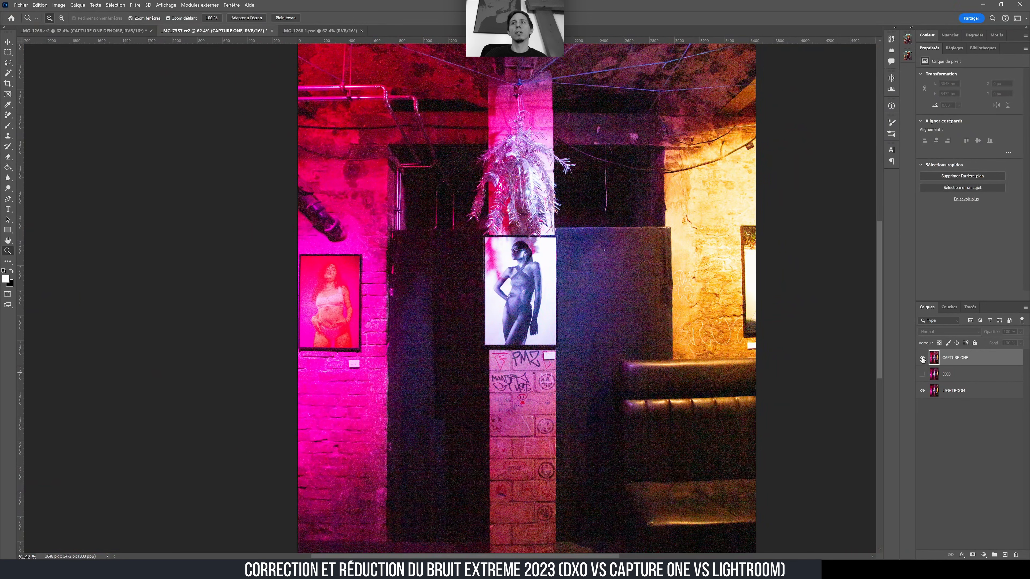
{"action": "left_click", "coordinate": [922, 358]}
{"action": "left_click", "coordinate": [923, 375]}
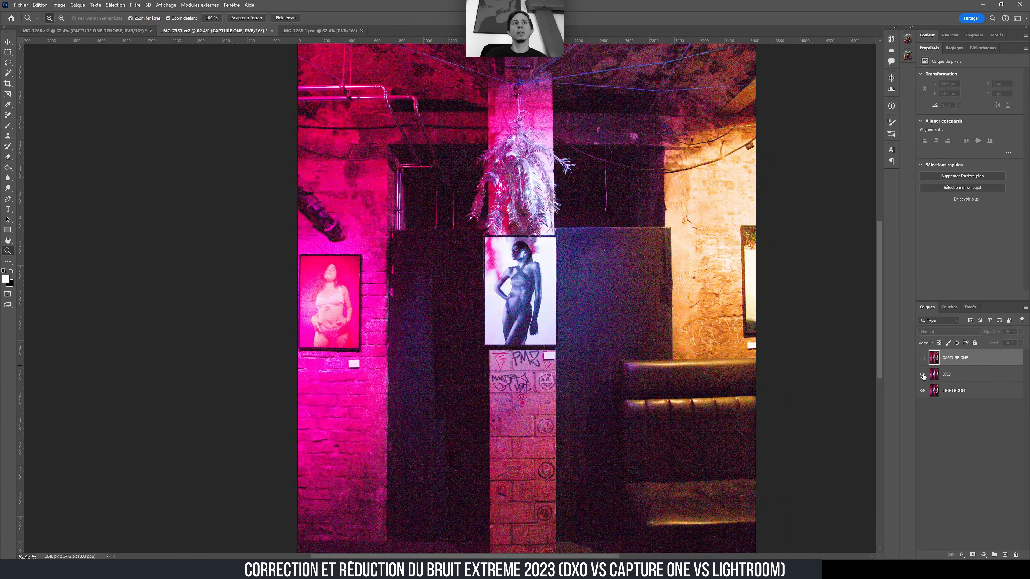
{"action": "left_click", "coordinate": [923, 359]}
{"action": "left_click", "coordinate": [923, 358]}
{"action": "left_click", "coordinate": [923, 359]}
{"action": "left_click", "coordinate": [926, 360]}
{"action": "left_click", "coordinate": [923, 358]}
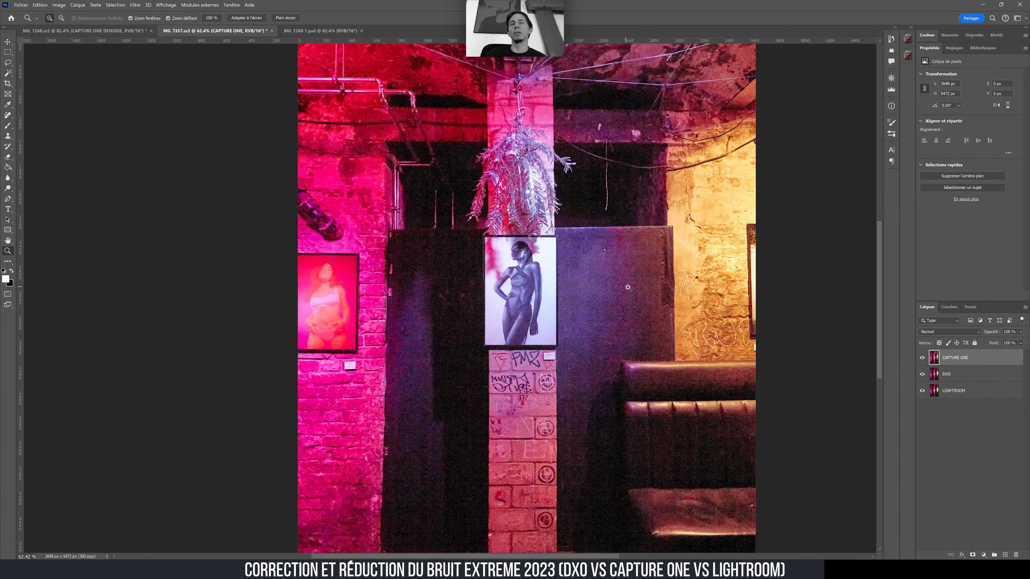
Hide CAPTURE ONE and compare the DXO and LIGHTROOM layers across the full bar interior.
{"action": "left_click", "coordinate": [923, 359]}
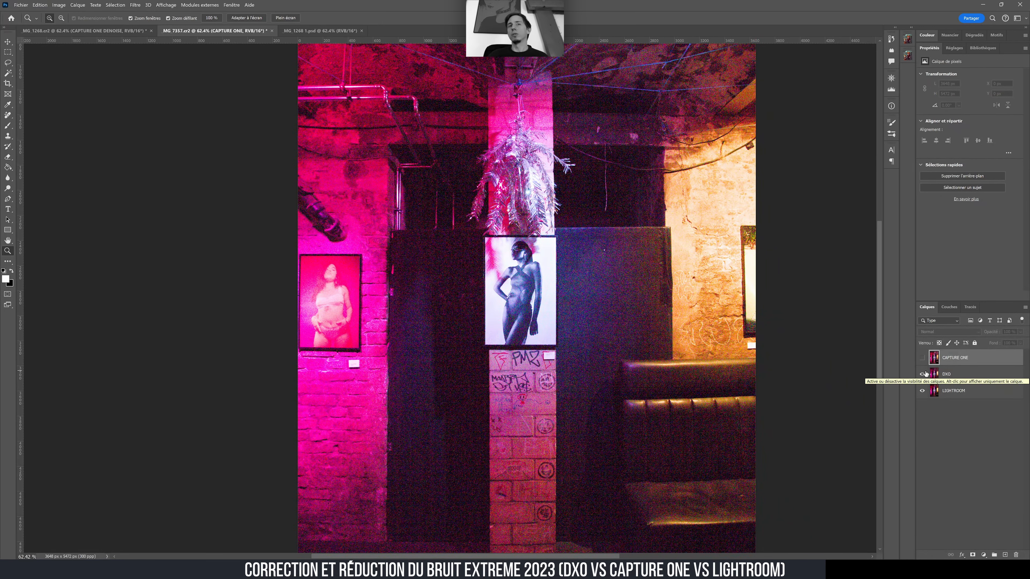
{"action": "left_click", "coordinate": [924, 375]}
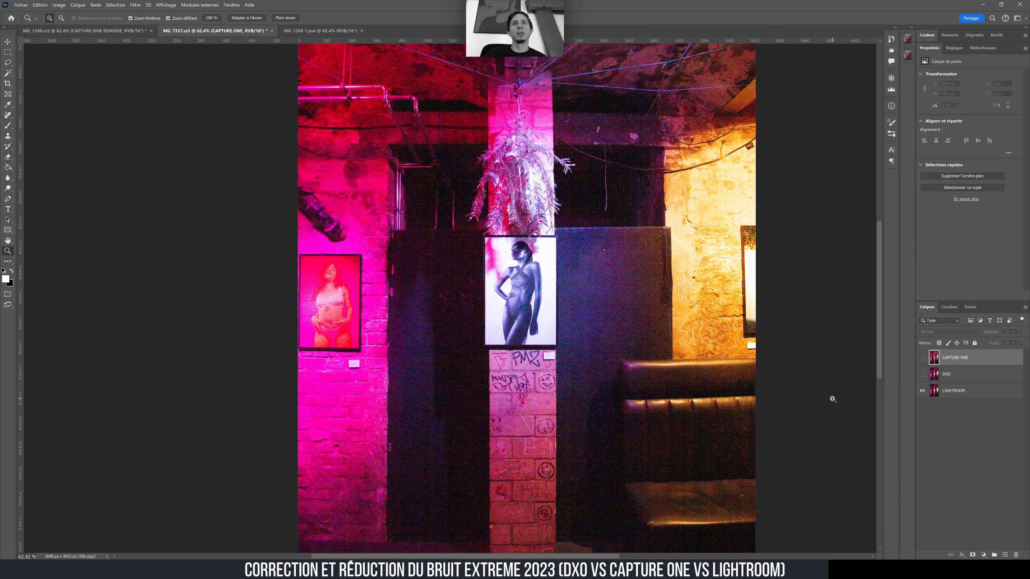
{"action": "left_click", "coordinate": [923, 375]}
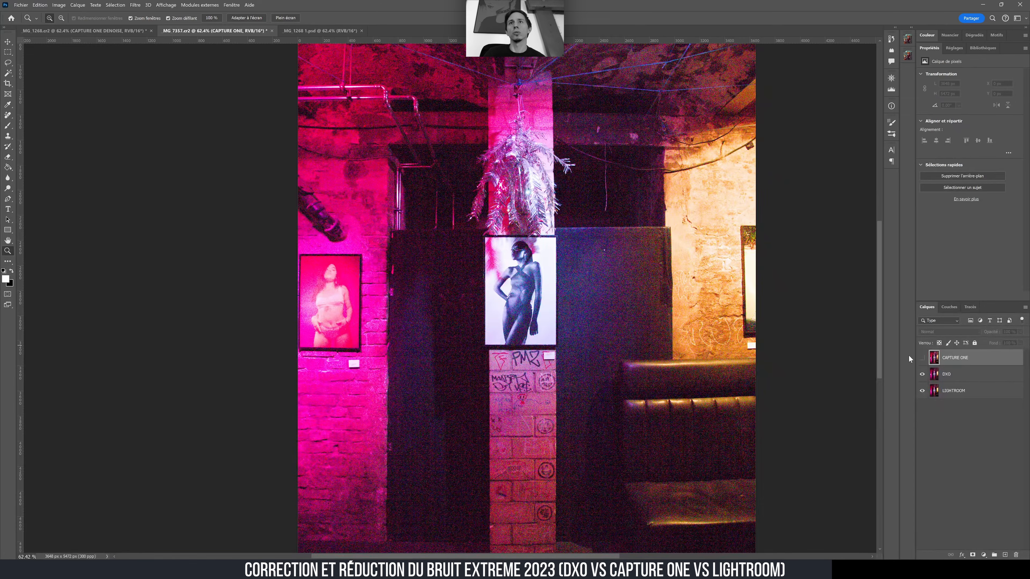
{"action": "left_click", "coordinate": [922, 375]}
Compare noise and colour between DXO and LIGHTROOM at 358% on the yellow graffiti wall, leaving DXO shown.
{"action": "left_click_drag", "start_coordinate": [714, 281], "coordinate": [582, 253]}
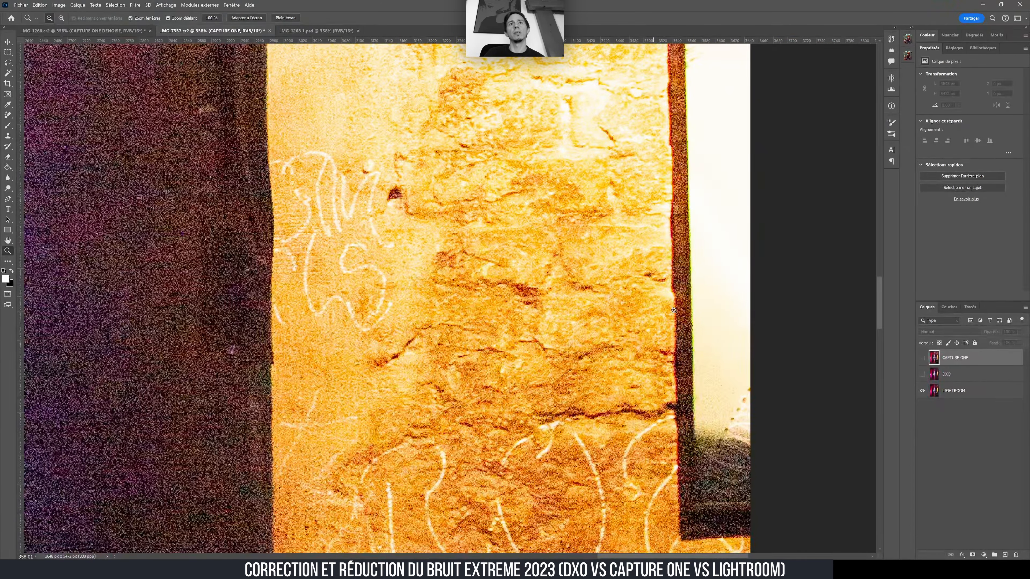
{"action": "left_click", "coordinate": [922, 374]}
{"action": "left_click", "coordinate": [923, 374]}
{"action": "left_click", "coordinate": [923, 374]}
{"action": "left_click", "coordinate": [923, 375]}
{"action": "left_click", "coordinate": [923, 374]}
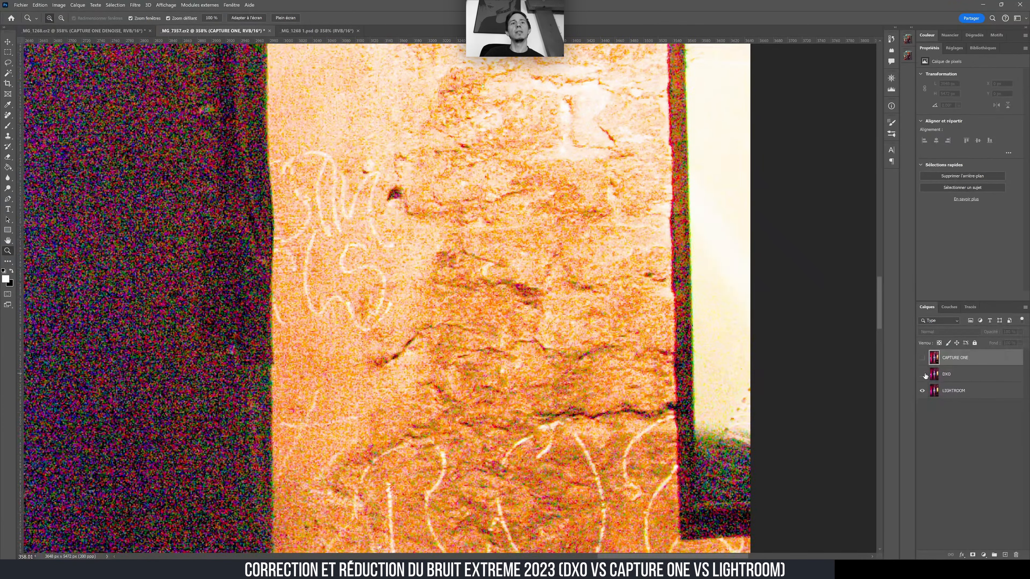
{"action": "left_click", "coordinate": [923, 374]}
{"action": "left_click", "coordinate": [922, 374]}
{"action": "left_click", "coordinate": [923, 374]}
{"action": "left_click", "coordinate": [923, 374]}
{"action": "left_click", "coordinate": [923, 374]}
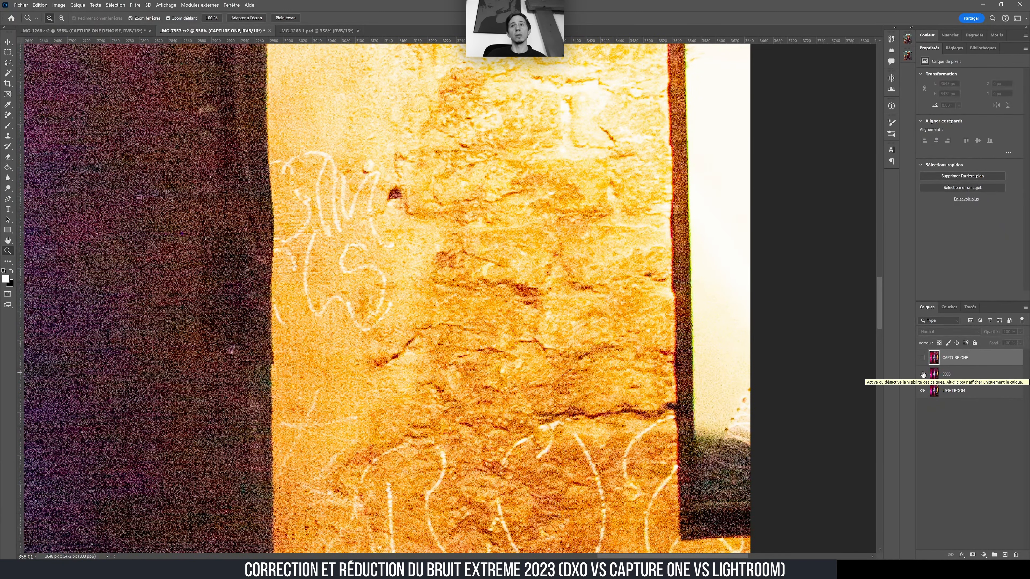
{"action": "left_click", "coordinate": [923, 374]}
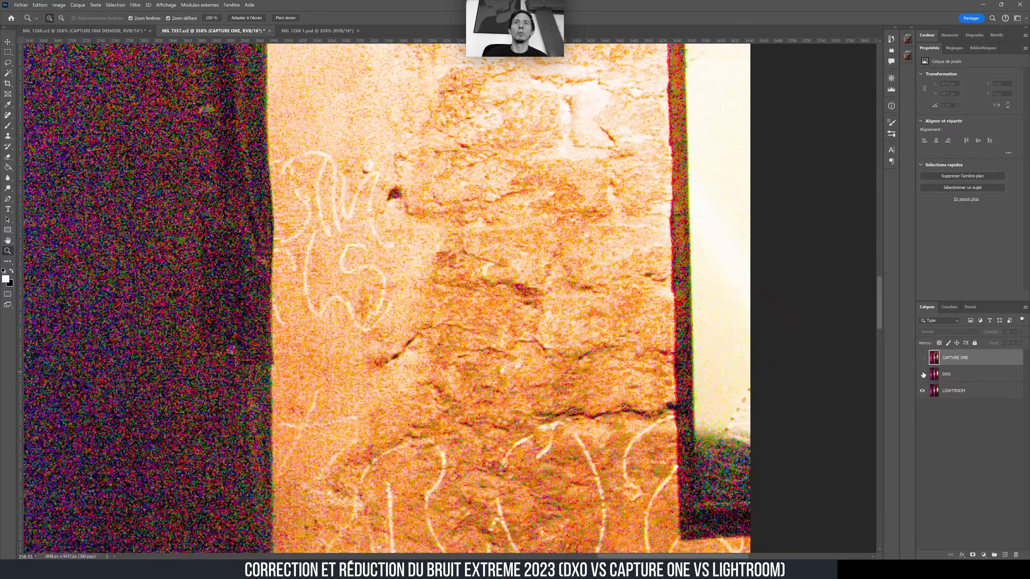
{"action": "left_click", "coordinate": [923, 375]}
{"action": "left_click", "coordinate": [923, 374]}
{"action": "left_click", "coordinate": [923, 374]}
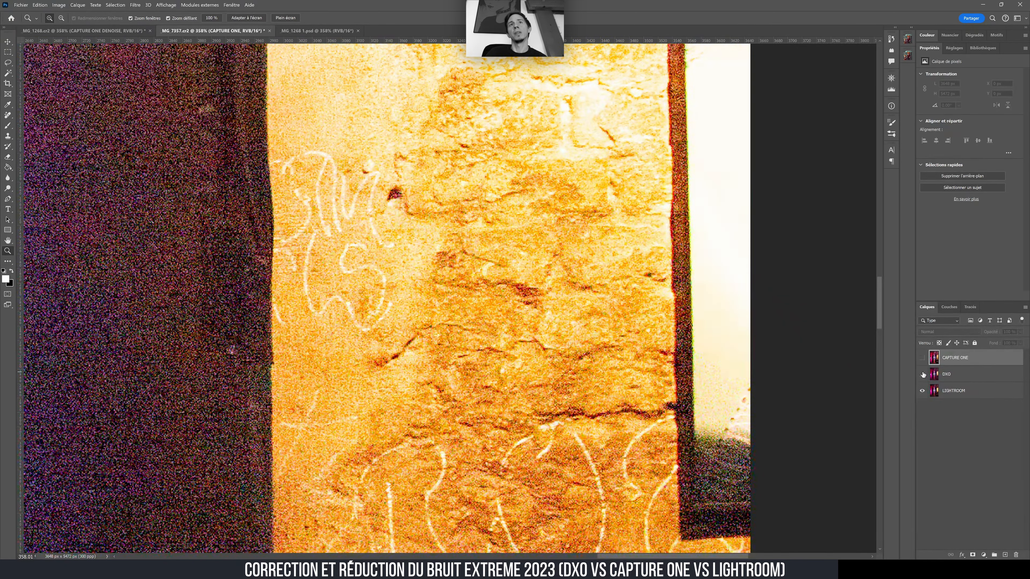
{"action": "left_click", "coordinate": [923, 374]}
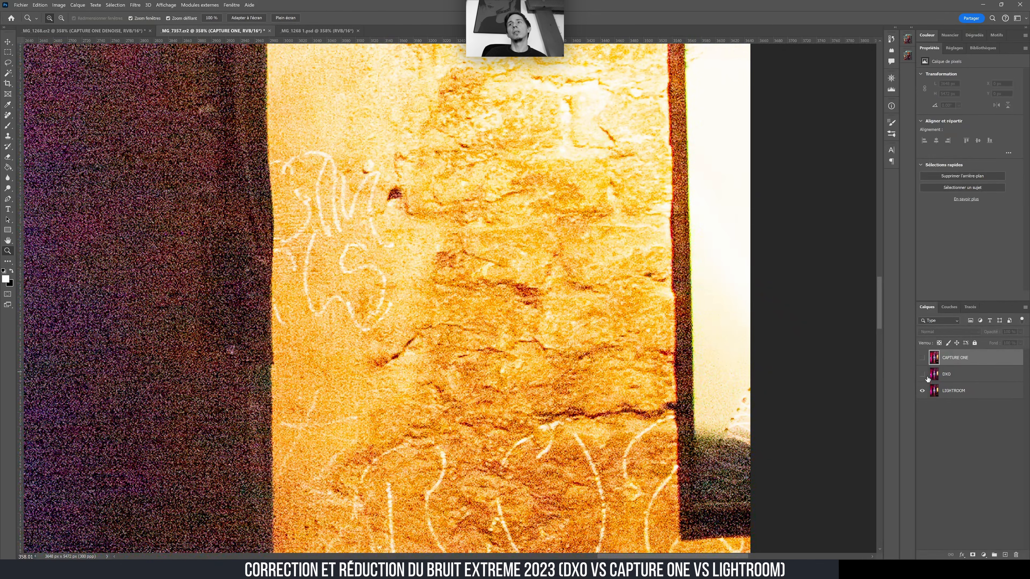
{"action": "left_click", "coordinate": [923, 374]}
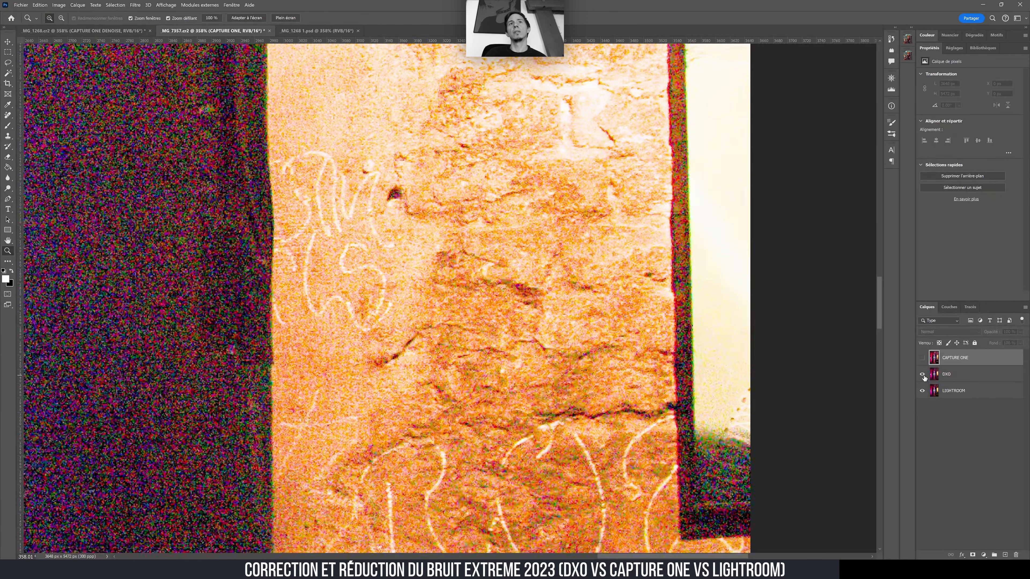
Compare CAPTURE ONE with DXO on the yellow wall and again at about 75% zoom, leaving CAPTURE ONE shown.
{"action": "left_click", "coordinate": [922, 358]}
{"action": "left_click", "coordinate": [922, 358]}
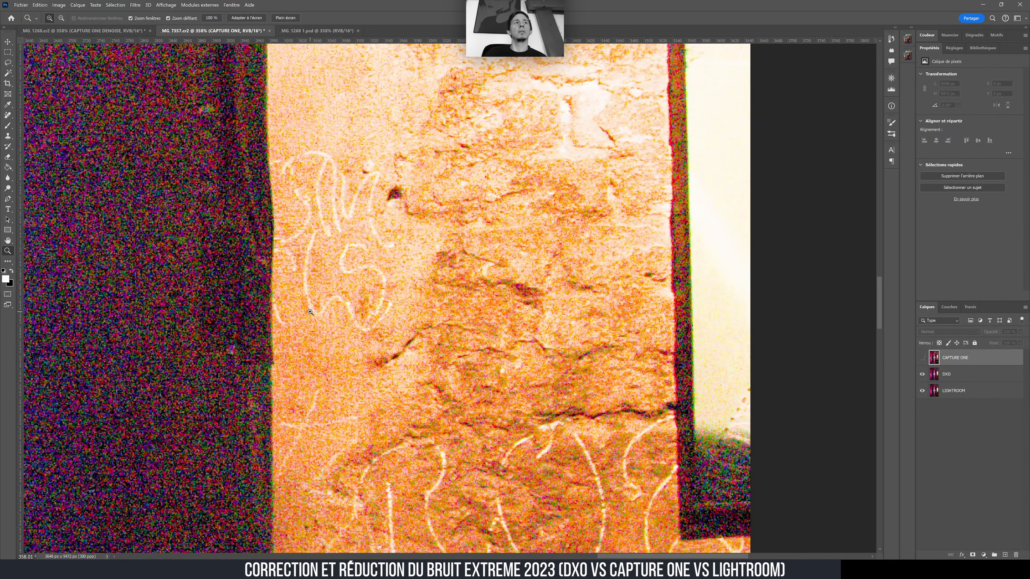
{"action": "left_click_drag", "start_coordinate": [310, 312], "coordinate": [287, 349]}
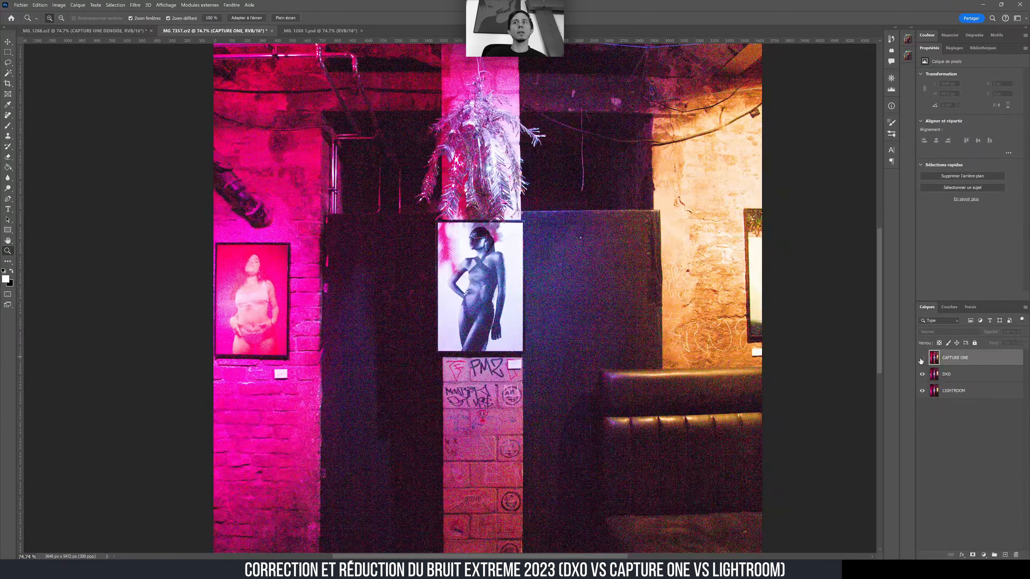
{"action": "left_click", "coordinate": [922, 358]}
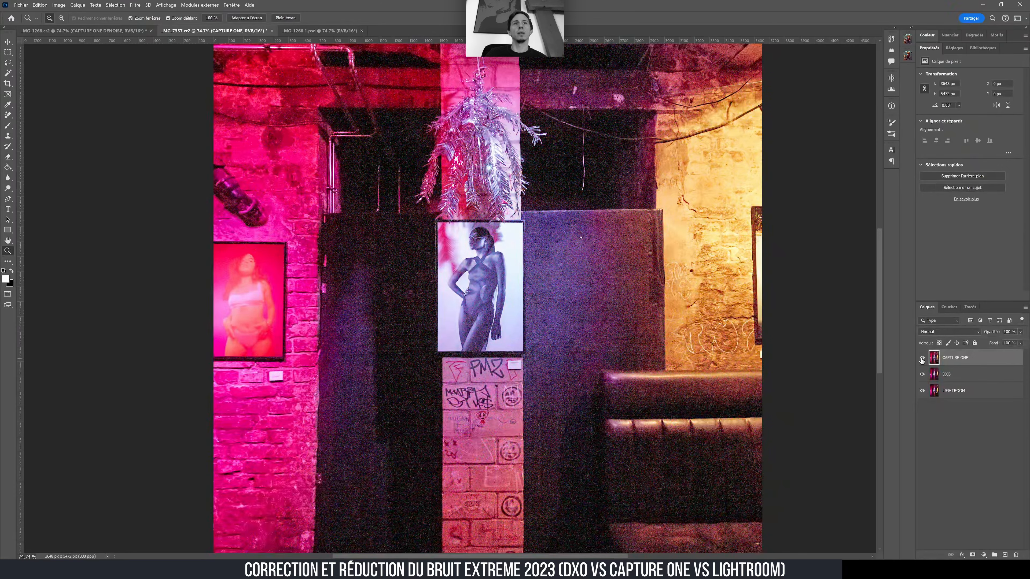
Hide CAPTURE ONE and compare noise between DXO and LIGHTROOM on the framed portrait at 394% zoom.
{"action": "left_click_drag", "start_coordinate": [449, 265], "coordinate": [496, 251]}
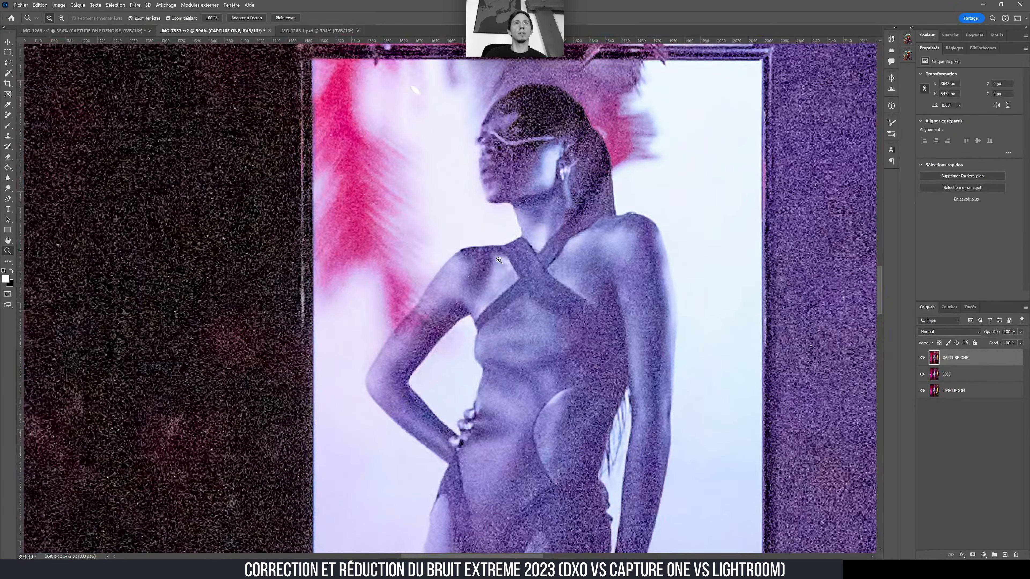
{"action": "left_click_drag", "start_coordinate": [542, 329], "coordinate": [497, 267]}
{"action": "left_click", "coordinate": [922, 359]}
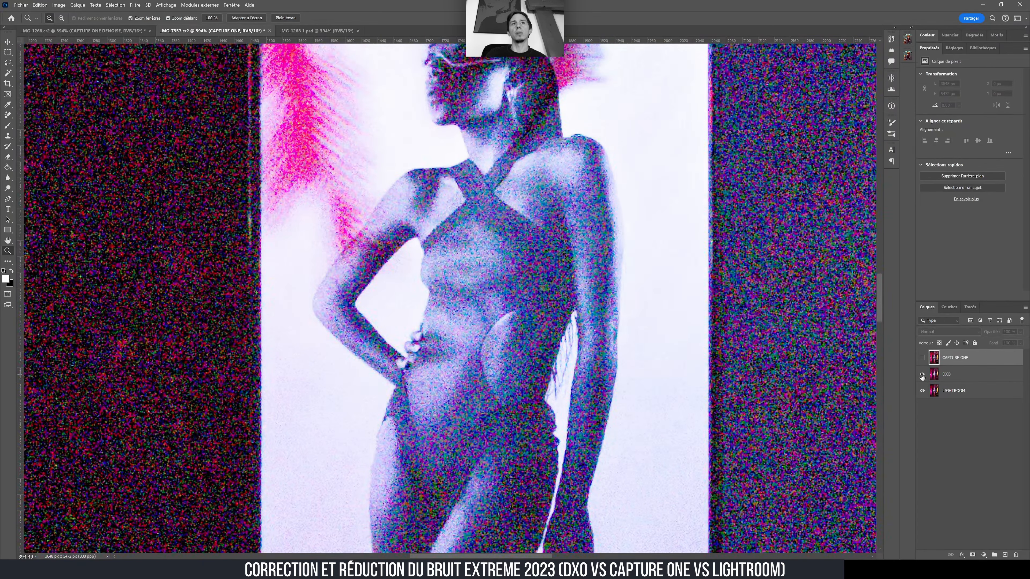
{"action": "left_click", "coordinate": [922, 375]}
{"action": "left_click", "coordinate": [922, 374]}
{"action": "left_click", "coordinate": [923, 375]}
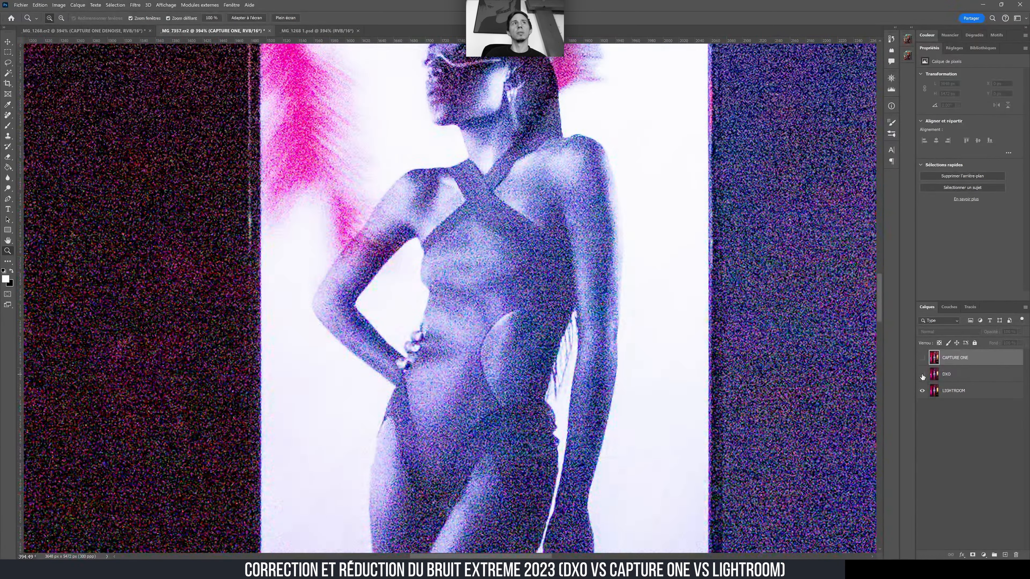
{"action": "left_click", "coordinate": [922, 375]}
{"action": "left_click", "coordinate": [922, 375]}
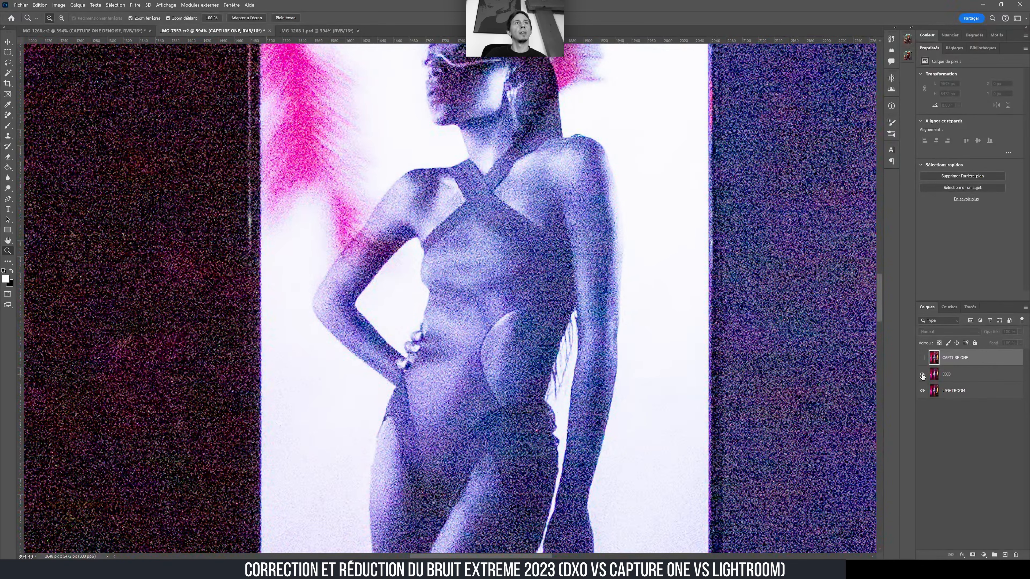
Compare CAPTURE ONE, DXO and LIGHTROOM on the portrait's head and torso, leaving CAPTURE ONE shown.
{"action": "left_click_drag", "start_coordinate": [475, 200], "coordinate": [472, 288]}
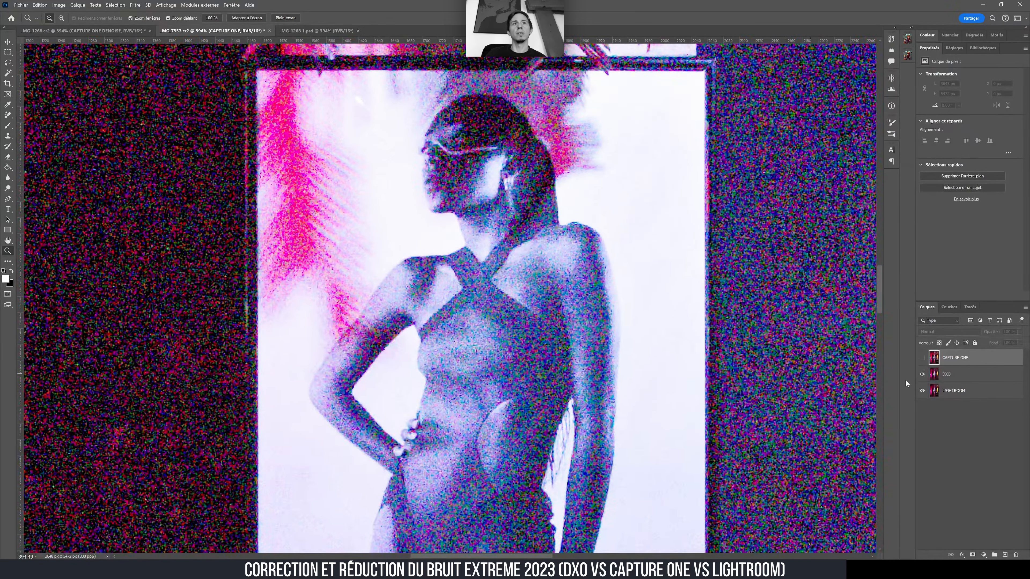
{"action": "left_click", "coordinate": [922, 358]}
{"action": "left_click", "coordinate": [922, 357]}
{"action": "left_click", "coordinate": [922, 361]}
{"action": "left_click", "coordinate": [922, 377]}
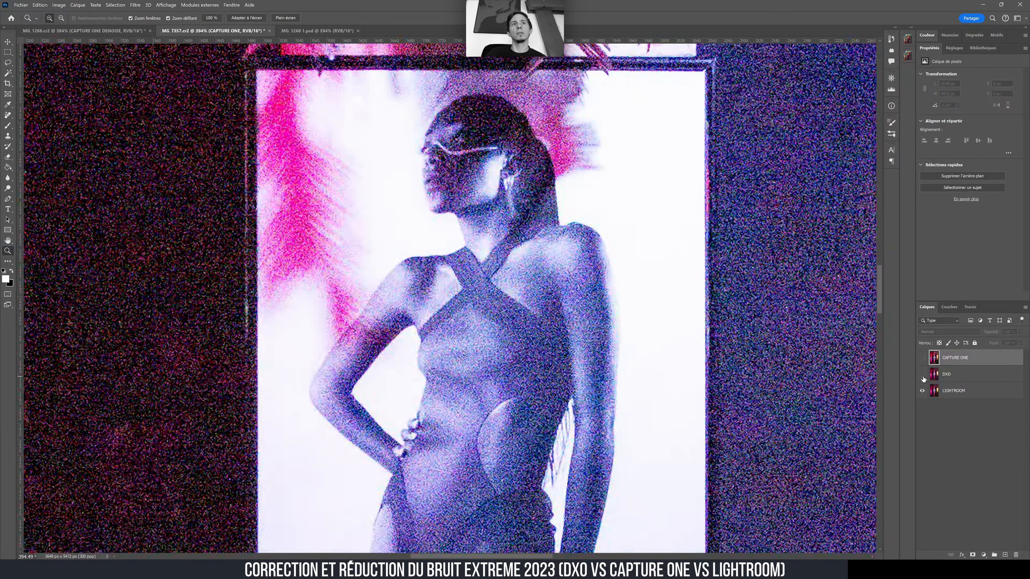
{"action": "left_click", "coordinate": [922, 376]}
{"action": "left_click", "coordinate": [923, 364]}
Compare the three layers on the pink wall with the pipes at 316% zoom, leaving CAPTURE ONE shown.
{"action": "left_click_drag", "start_coordinate": [365, 332], "coordinate": [318, 338]}
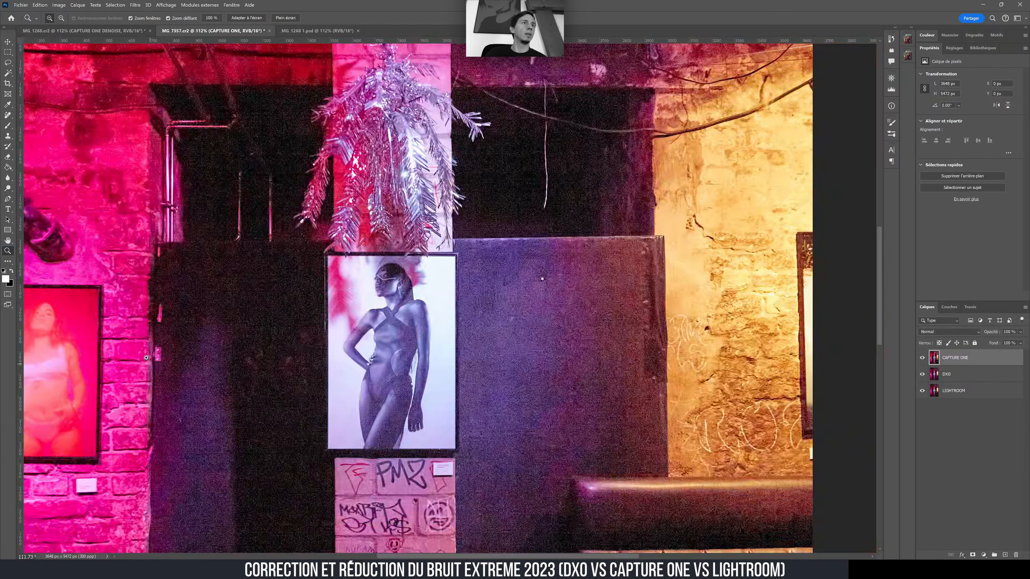
{"action": "left_click_drag", "start_coordinate": [84, 240], "coordinate": [119, 234]}
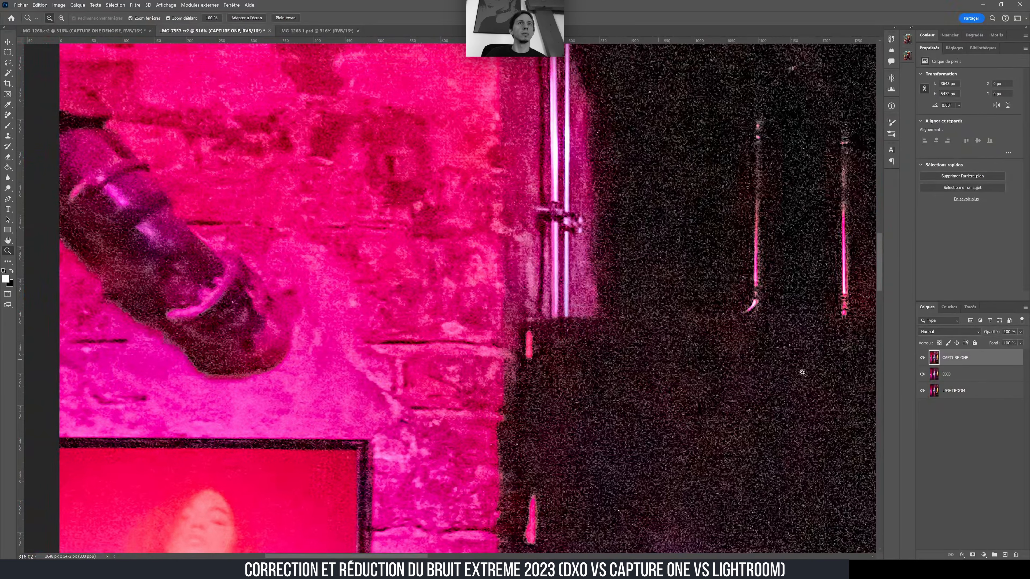
{"action": "left_click", "coordinate": [922, 359]}
{"action": "left_click", "coordinate": [922, 376]}
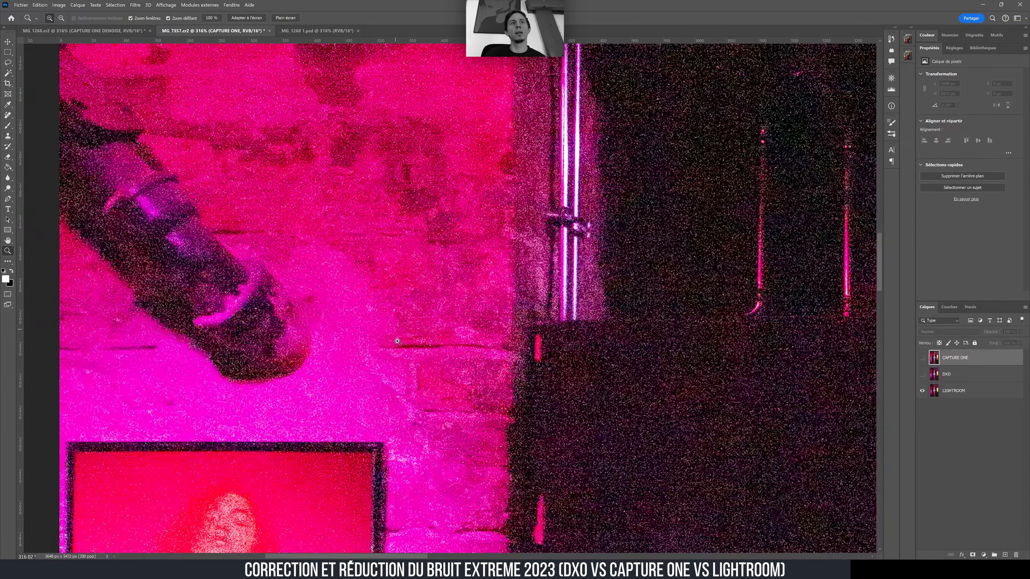
{"action": "left_click_drag", "start_coordinate": [922, 374], "coordinate": [922, 358]}
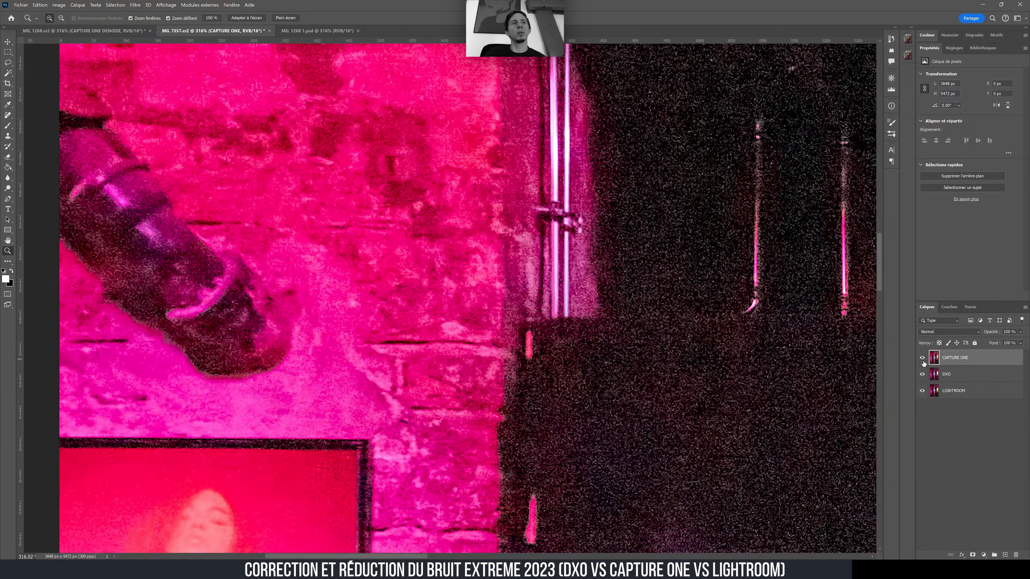
Compare CAPTURE ONE repeatedly with DXO for noise and brick detail on the pink wall.
{"action": "left_click", "coordinate": [923, 364]}
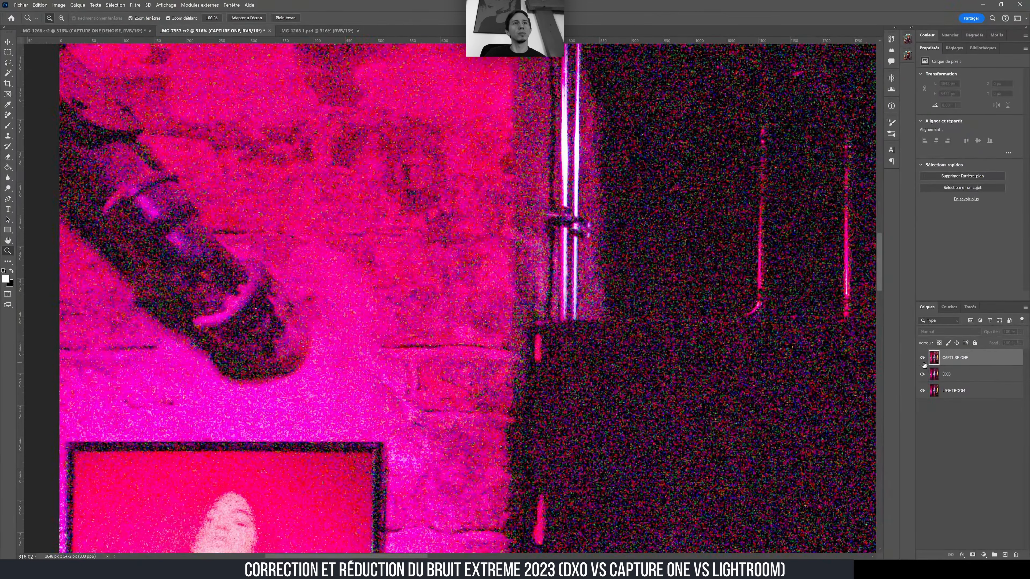
{"action": "left_click", "coordinate": [923, 363]}
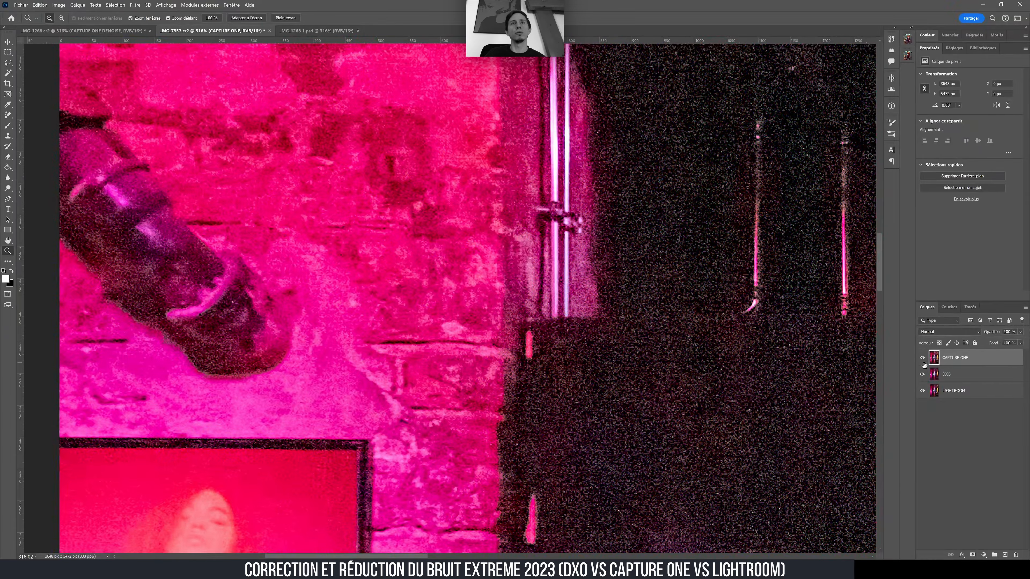
{"action": "left_click", "coordinate": [922, 360]}
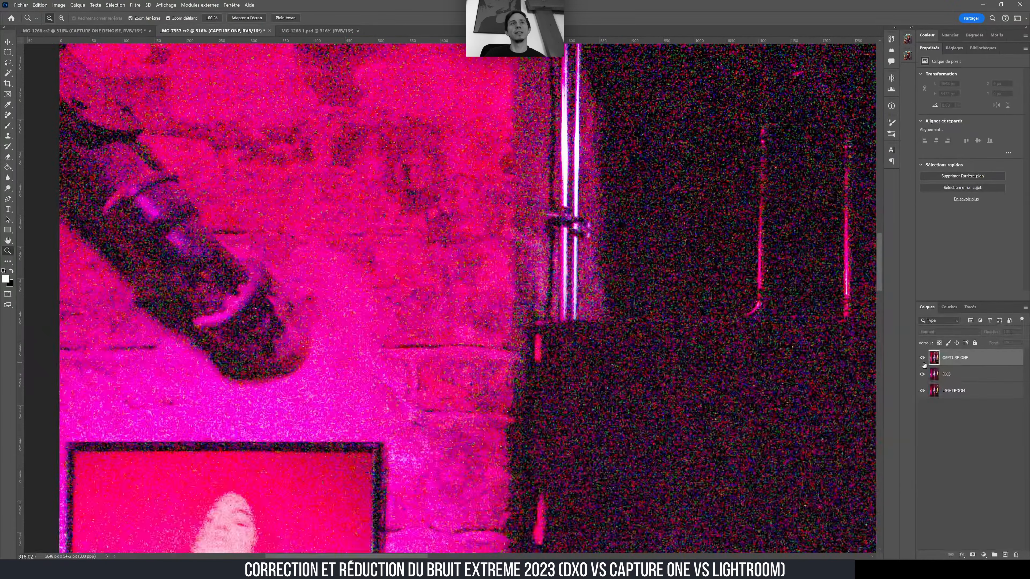
{"action": "left_click", "coordinate": [923, 360]}
{"action": "left_click", "coordinate": [923, 361]}
{"action": "left_click", "coordinate": [923, 361]}
Compare all three layers on the lower pink bricks and dark doorway, and view the whole image with DXO shown.
{"action": "left_click_drag", "start_coordinate": [712, 420], "coordinate": [644, 105]}
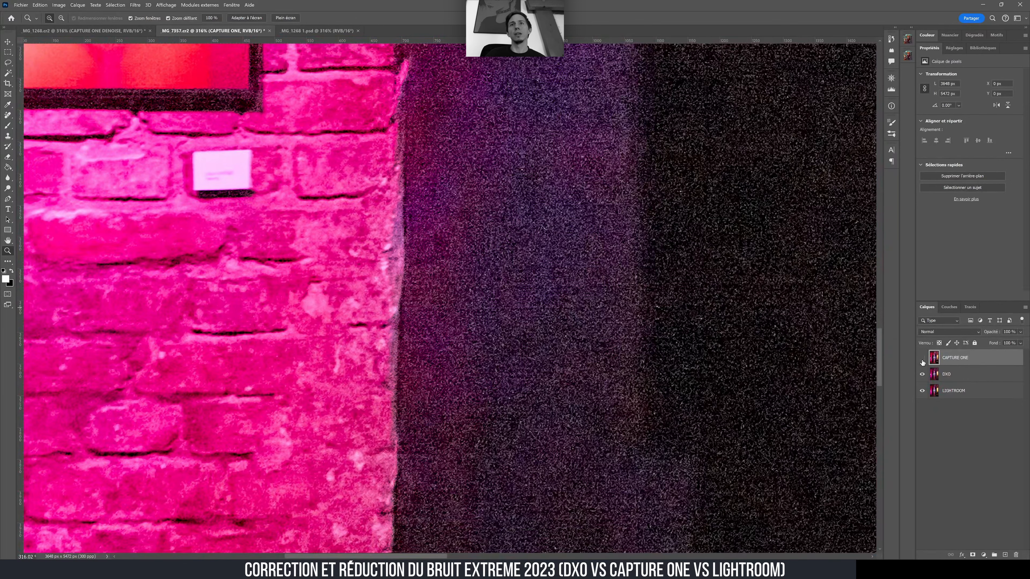
{"action": "left_click", "coordinate": [922, 361]}
{"action": "left_click", "coordinate": [921, 376]}
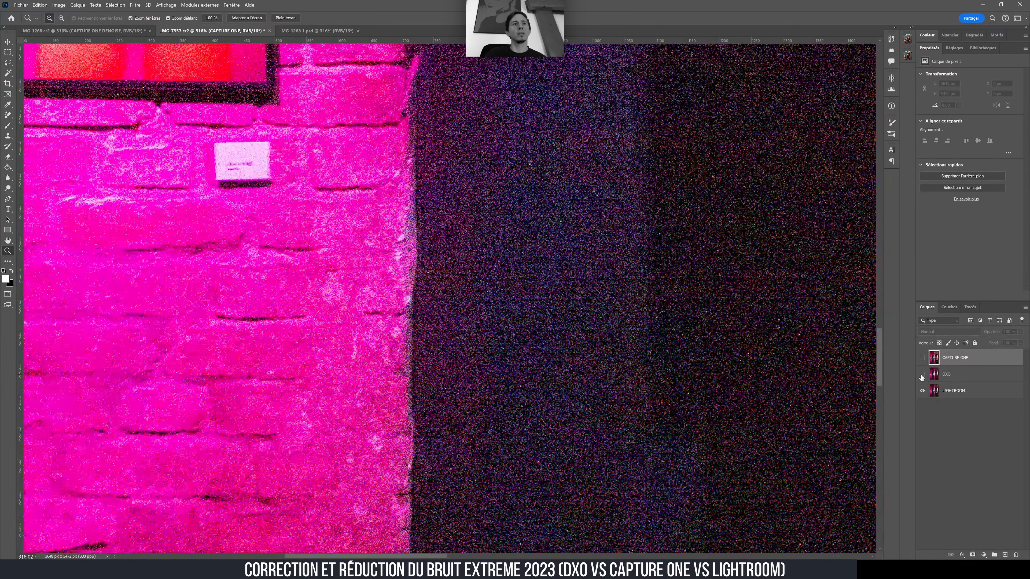
{"action": "left_click", "coordinate": [921, 375]}
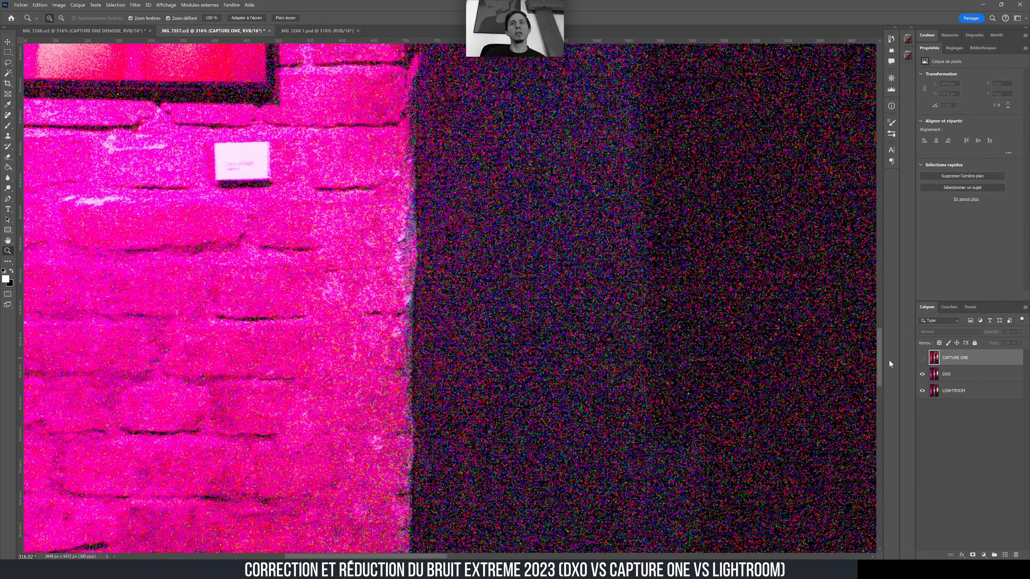
{"action": "left_click", "coordinate": [922, 374]}
{"action": "left_click", "coordinate": [923, 358]}
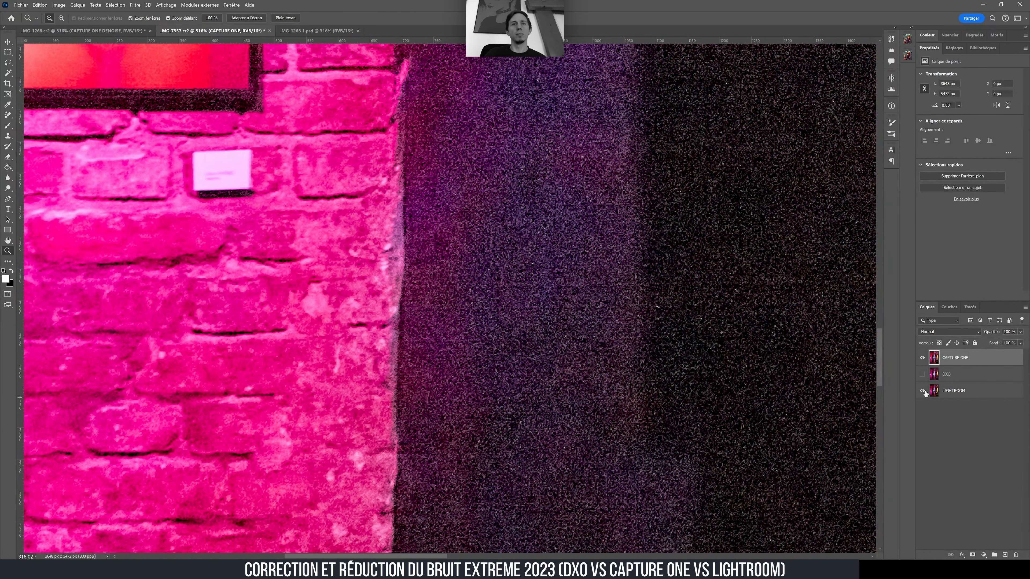
{"action": "left_click", "coordinate": [923, 374]}
{"action": "left_click", "coordinate": [922, 358]}
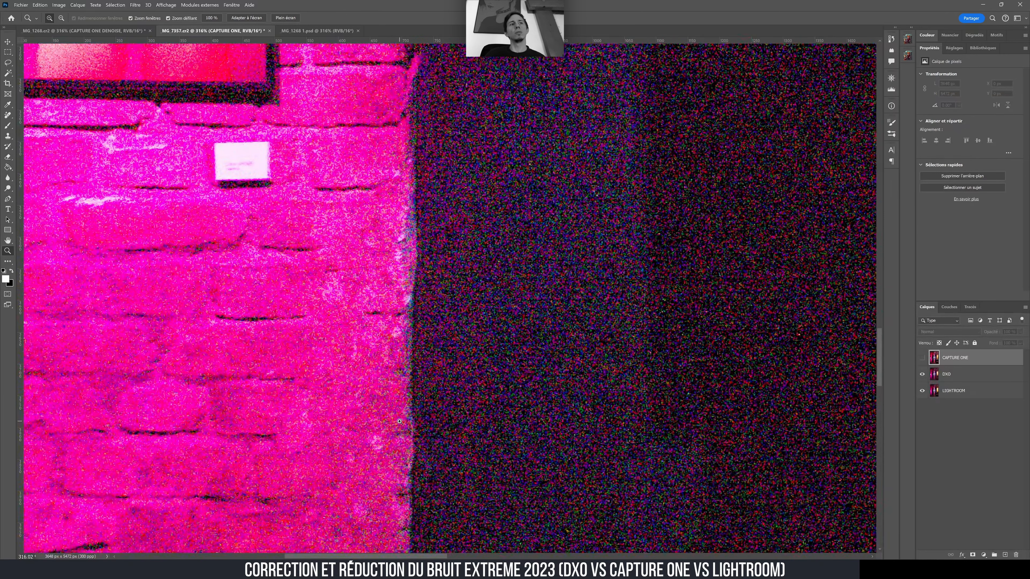
{"action": "key", "text": "ctrl+0"}
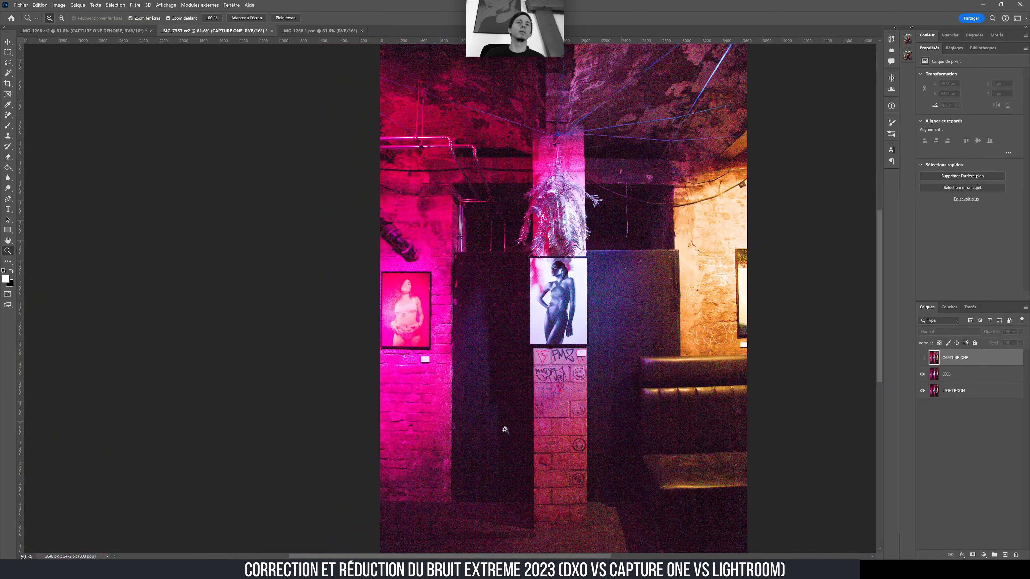
{"action": "left_click_drag", "start_coordinate": [552, 381], "coordinate": [466, 380]}
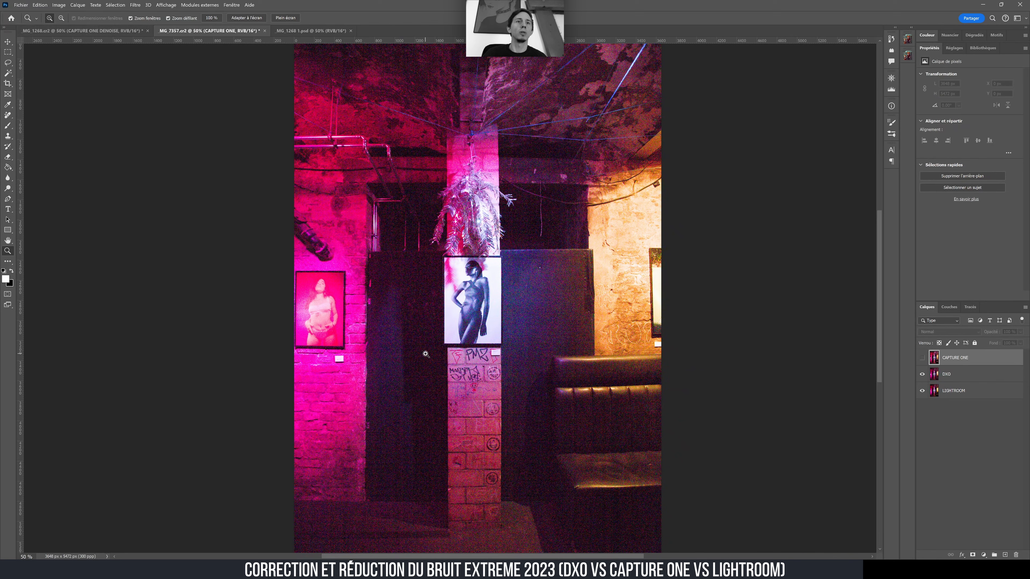
Switch to DxO PhotoLab, apply DeepPRIME XD denoising to _MG_7357.cr2 and centre the denoise preview on the pink brick wall.
{"action": "left_click", "coordinate": [655, 526]}
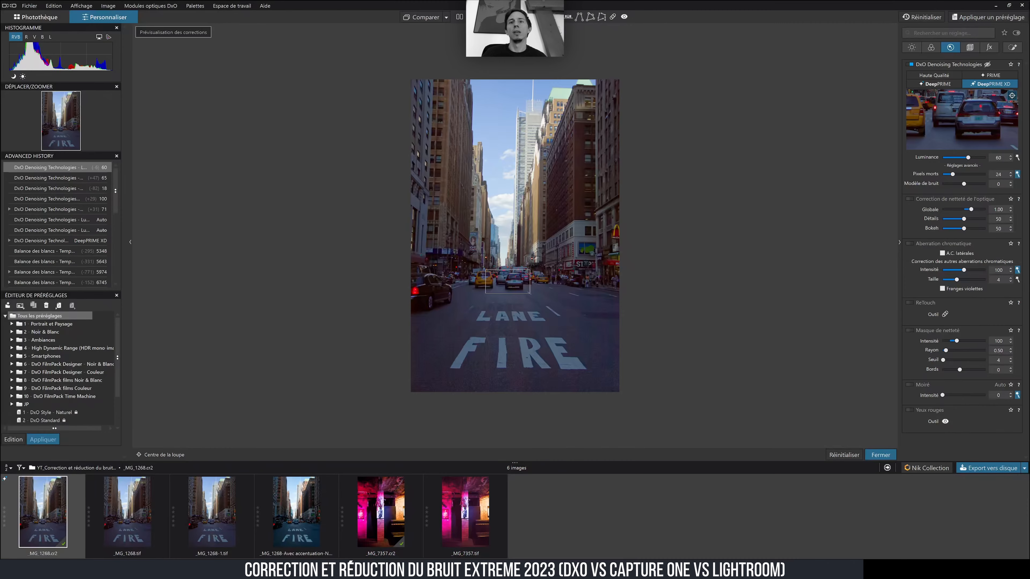
{"action": "left_click", "coordinate": [381, 512]}
{"action": "left_click", "coordinate": [996, 82]}
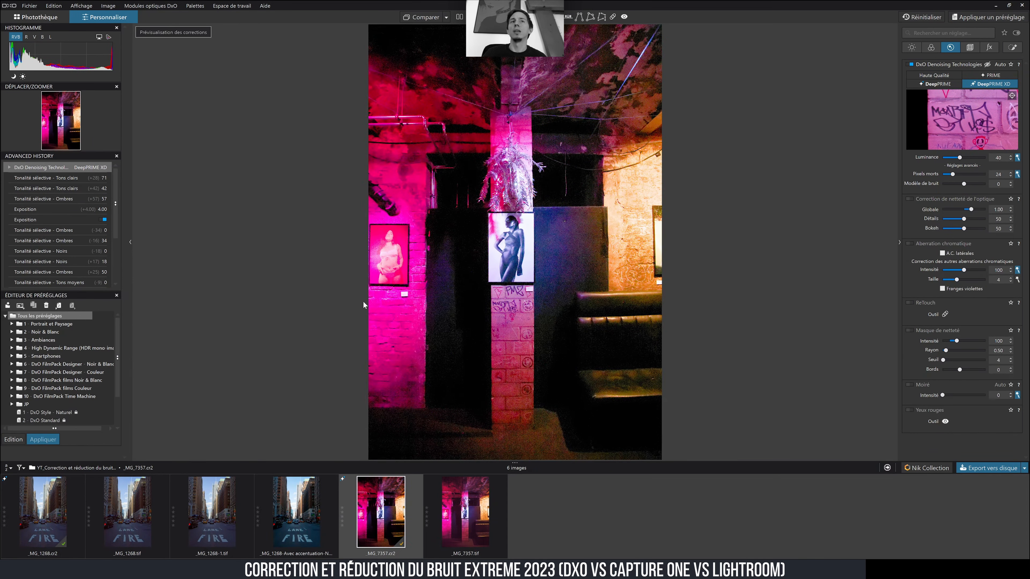
{"action": "left_click", "coordinate": [1011, 96]}
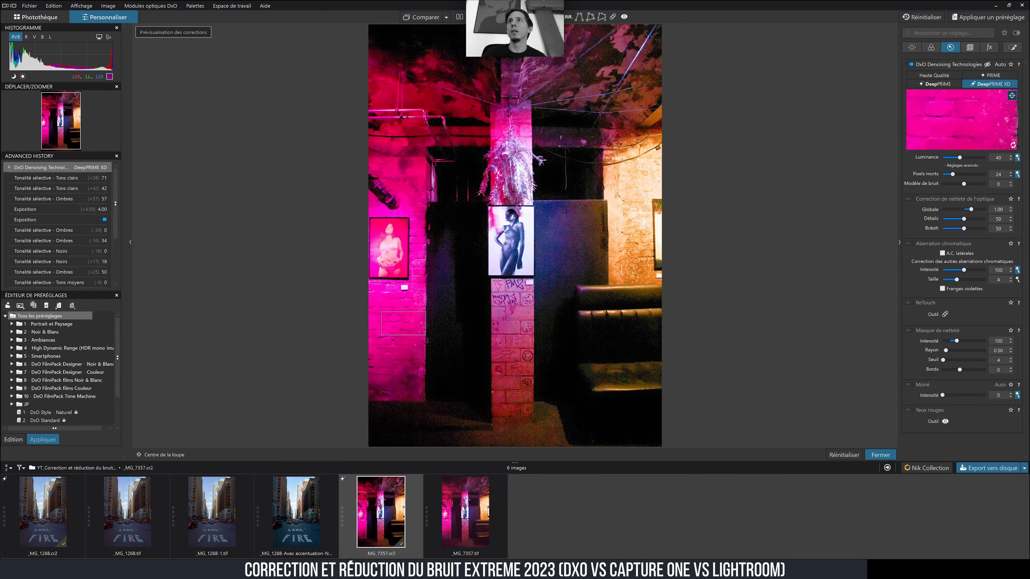
{"action": "left_click", "coordinate": [404, 340]}
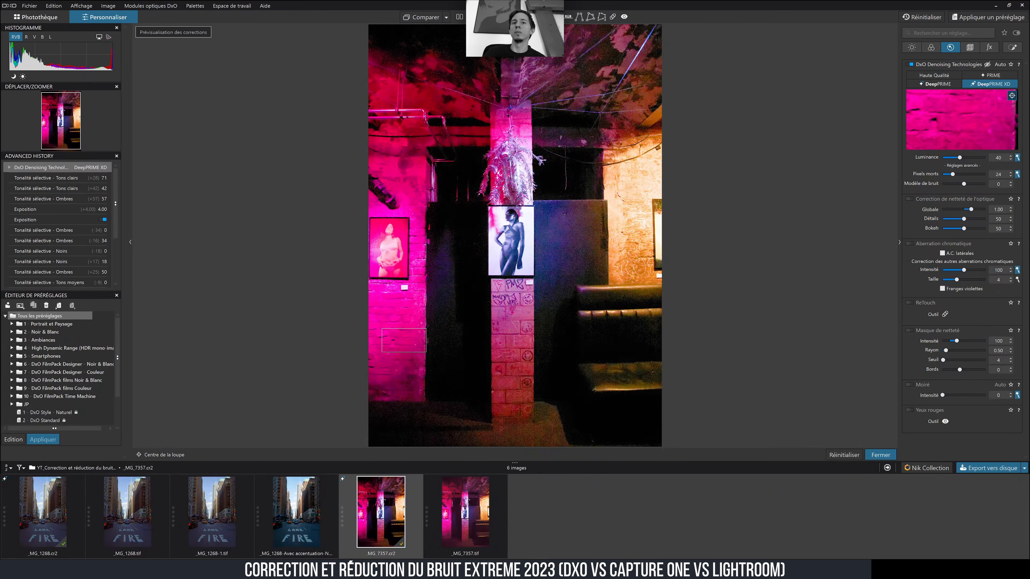
Switch back to Photoshop and view the whole MG_1268.cr2 street photo centred at 50% zoom.
{"action": "left_click", "coordinate": [625, 564]}
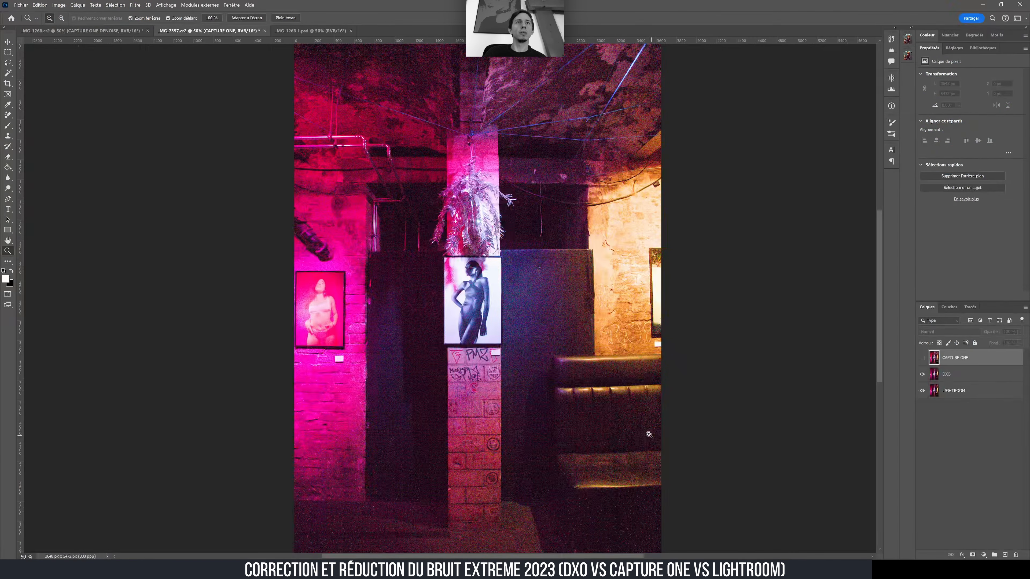
{"action": "left_click", "coordinate": [122, 31]}
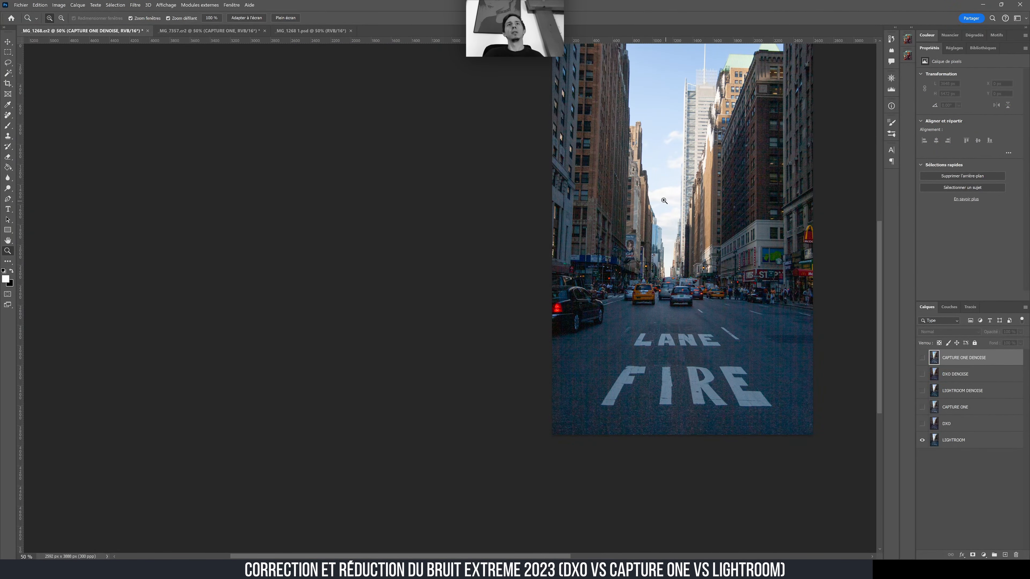
{"action": "left_click_drag", "start_coordinate": [664, 200], "coordinate": [470, 262]}
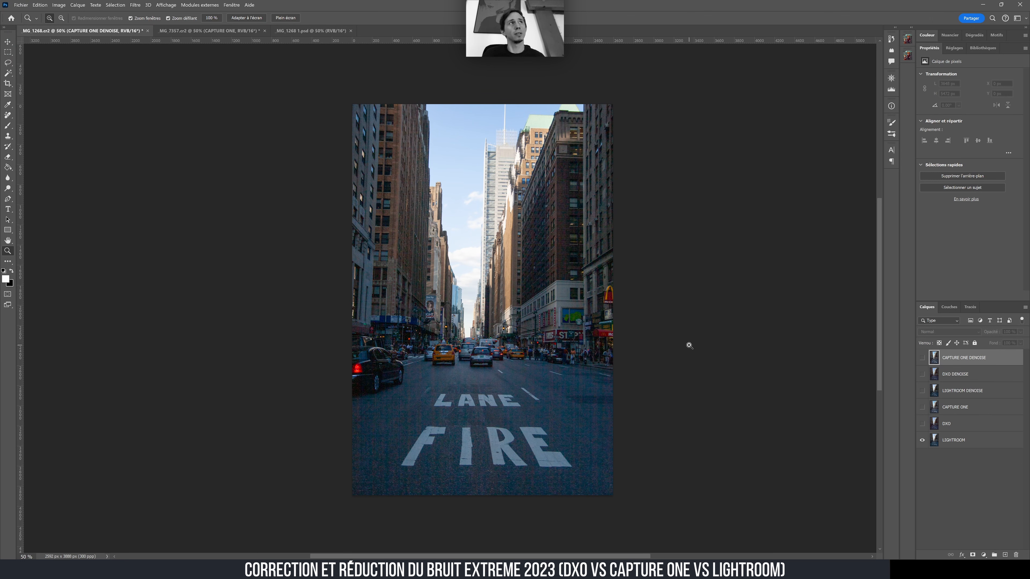
Switch to the browser and look over the YouTube page of the earlier DXO vs Capture One vs Lightroom noise reduction video.
{"action": "left_click", "coordinate": [438, 569]}
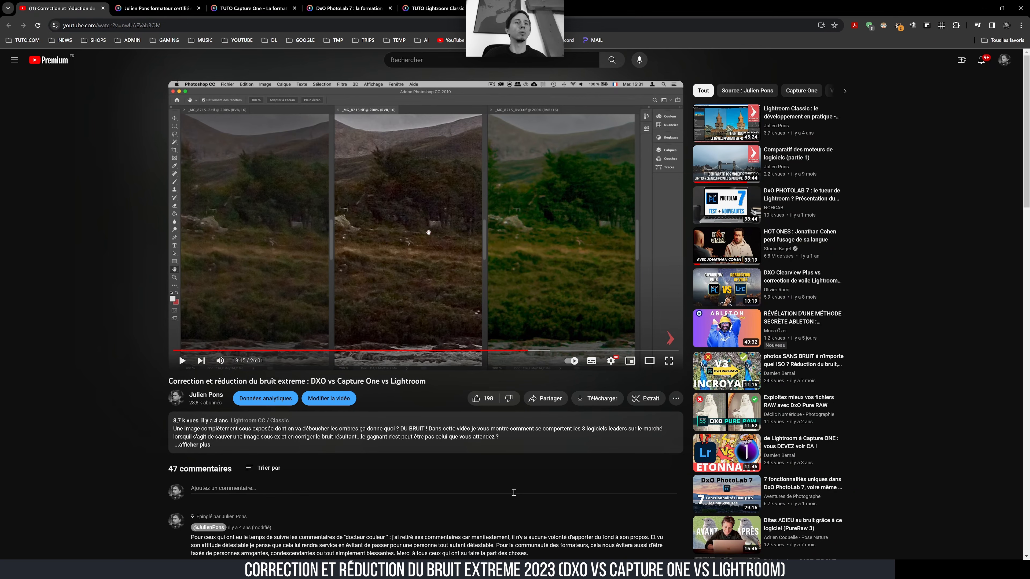
{"action": "scroll", "coordinate": [550, 475], "scroll_direction": "down", "scroll_amount": 1}
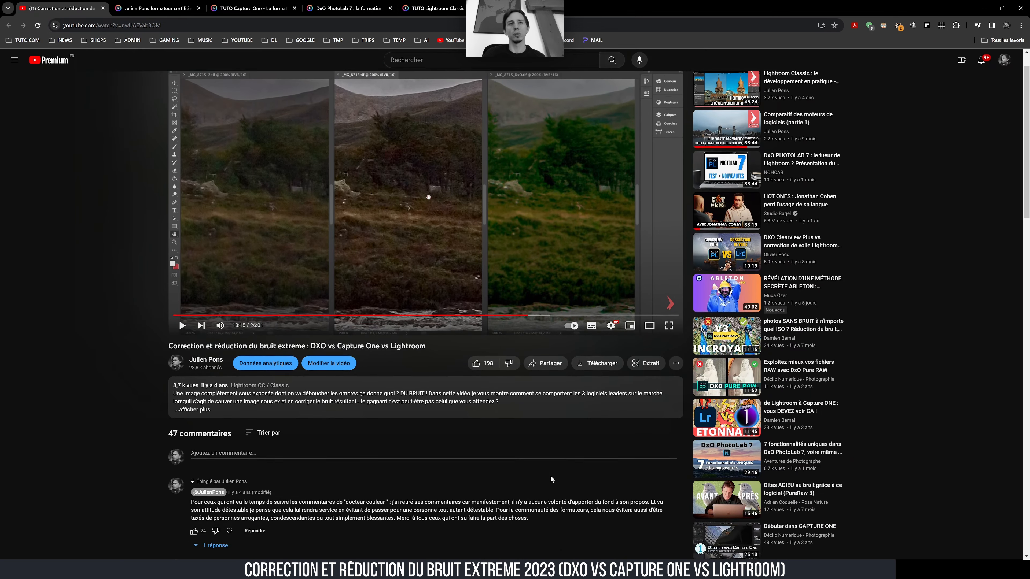
{"action": "scroll", "coordinate": [553, 462], "scroll_direction": "up", "scroll_amount": 1}
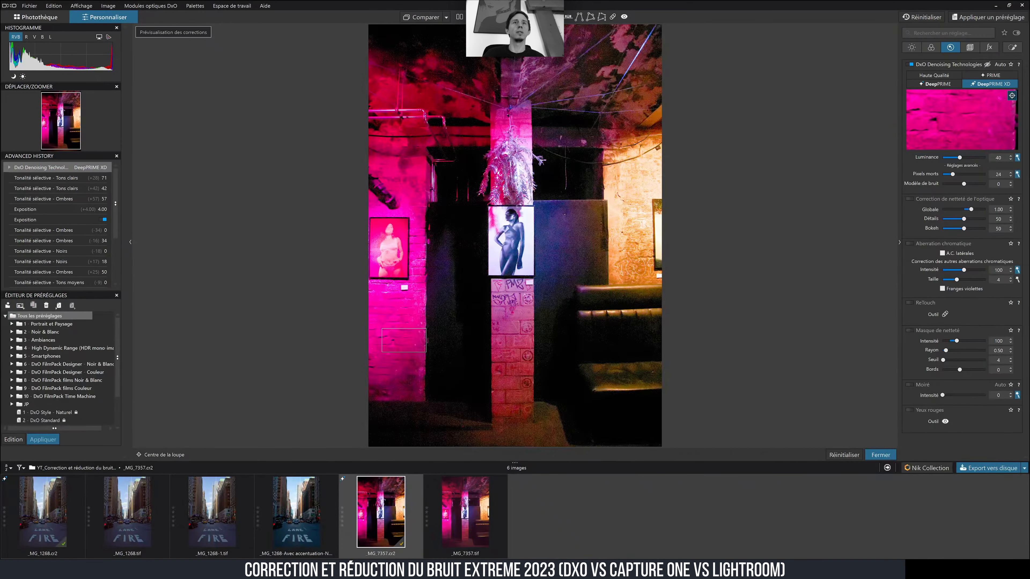
Open the street photo _MG_1268.cr2 in DxO PhotoLab.
{"action": "left_click", "coordinate": [49, 514]}
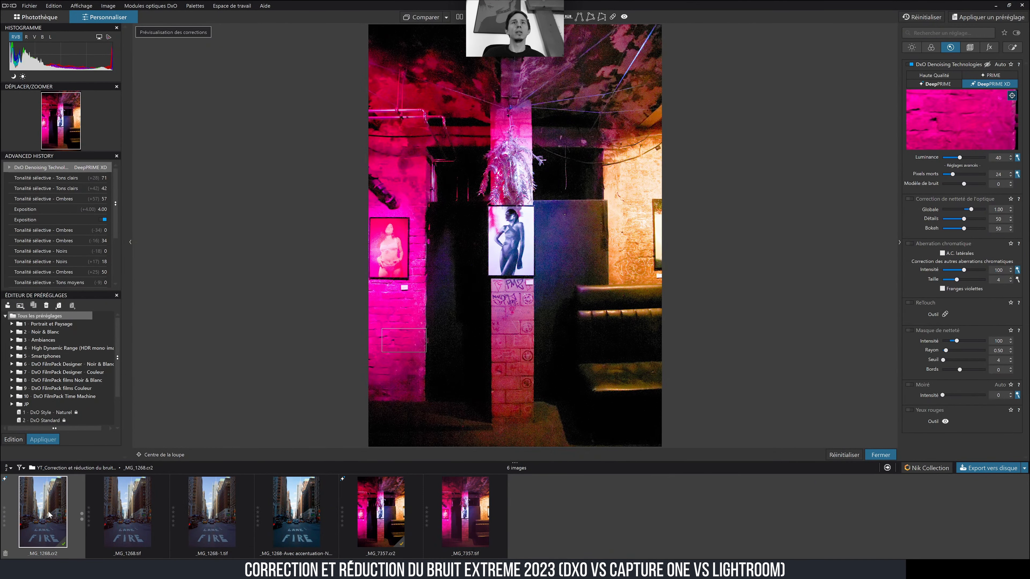